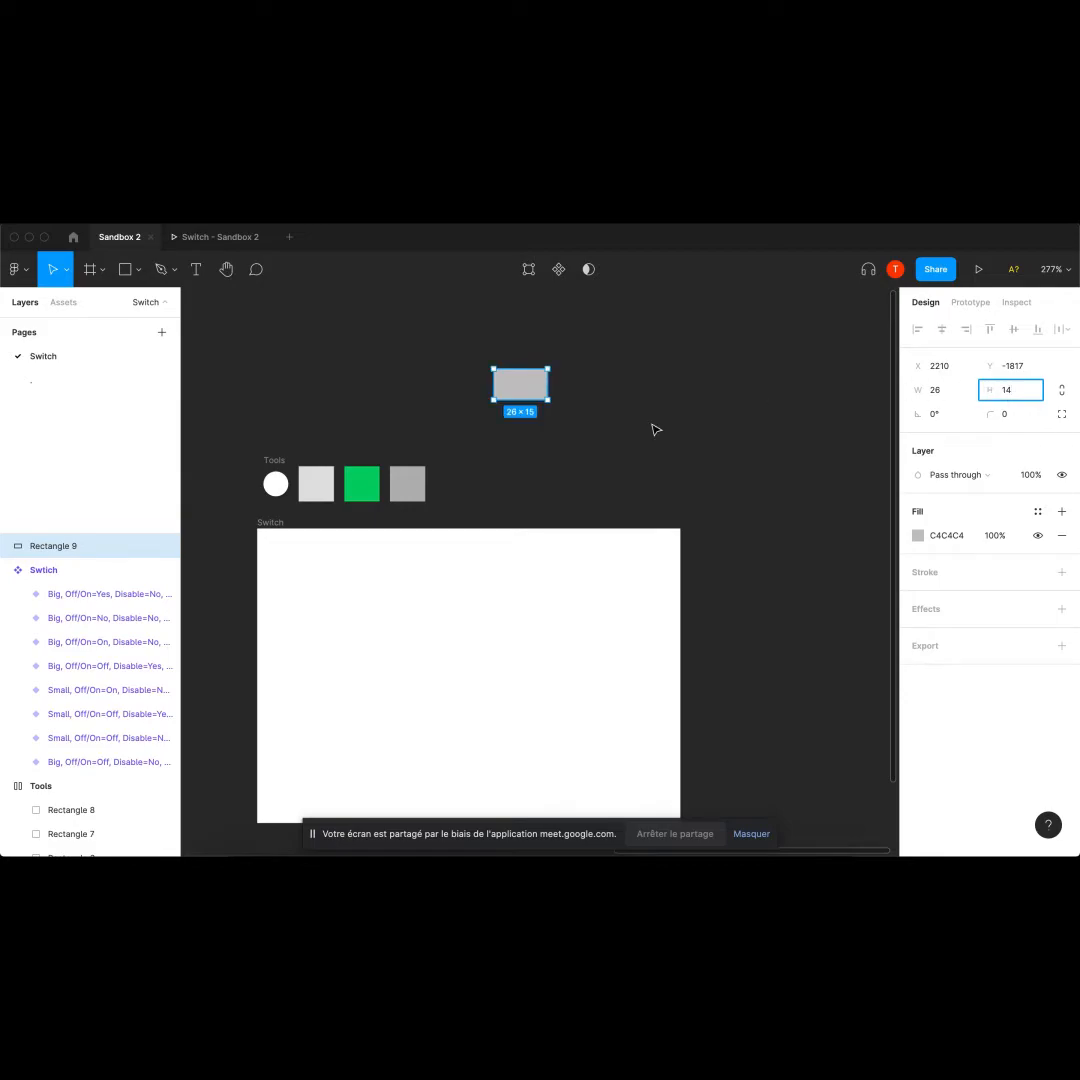
Move the 26 × 14 grey rectangle to the empty area above the Tools row.
{"action": "scroll", "coordinate": [538, 432], "scroll_direction": "up", "scroll_amount": 3}
{"action": "left_click_drag", "start_coordinate": [632, 420], "coordinate": [506, 433]}
{"action": "scroll", "coordinate": [508, 435], "scroll_direction": "down", "scroll_amount": 3}
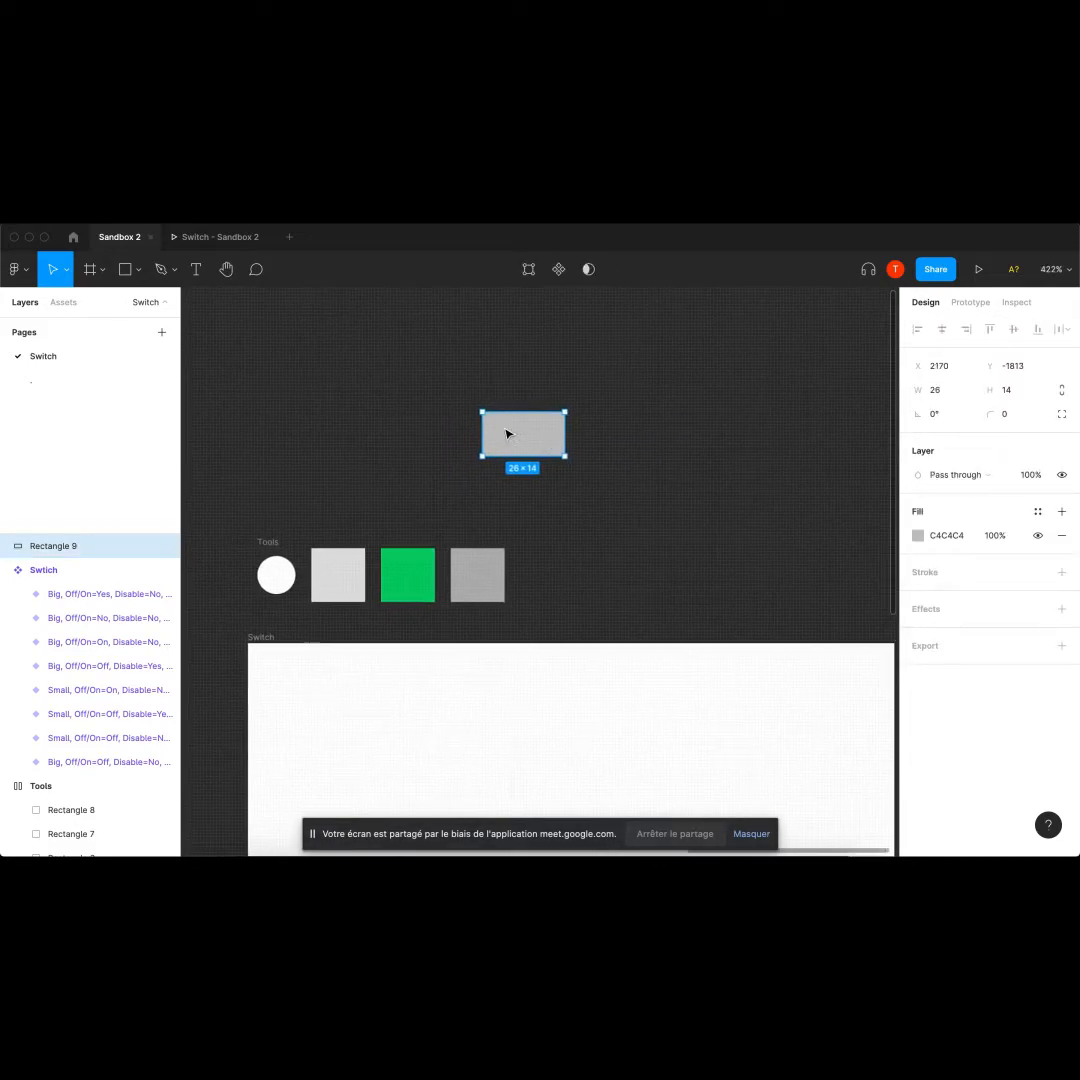
Duplicate the white circle from the Tools row, bring the copy to the front and place it beside the grey rectangle.
{"action": "left_click", "coordinate": [393, 499]}
{"action": "left_click", "coordinate": [338, 541]}
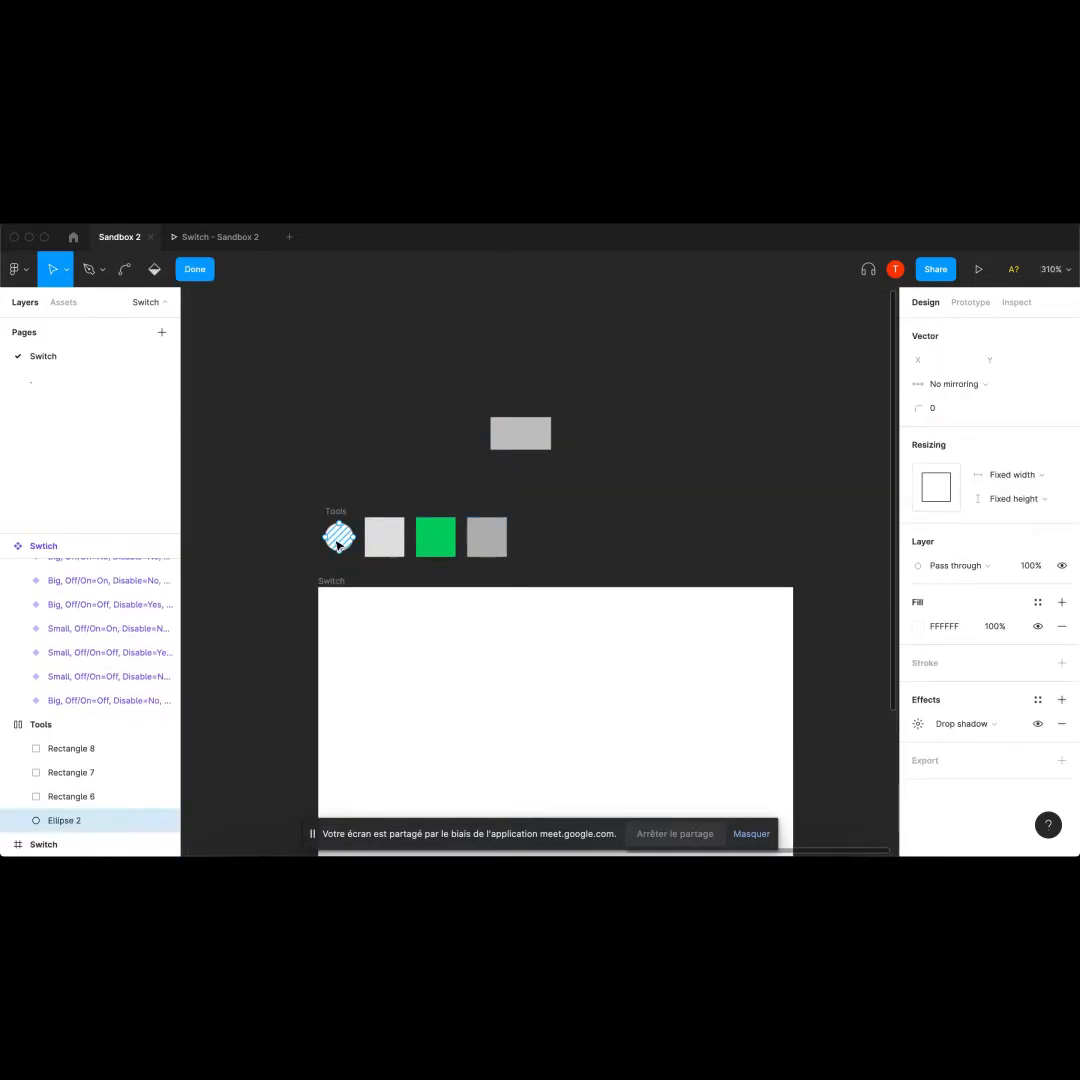
{"action": "left_click", "coordinate": [495, 438]}
{"action": "left_click", "coordinate": [386, 458]}
{"action": "key", "text": "super+v"}
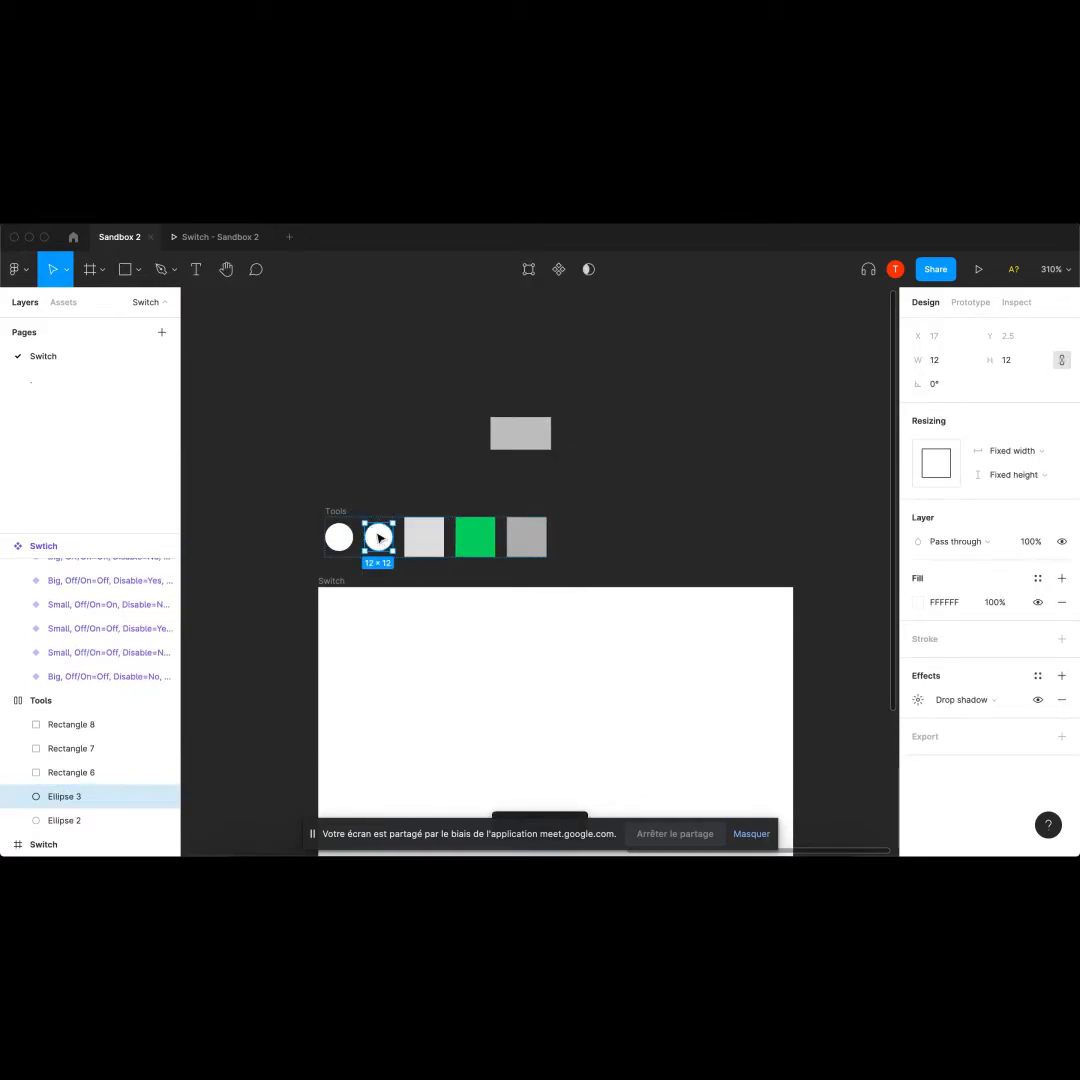
{"action": "left_click_drag", "start_coordinate": [376, 539], "coordinate": [421, 433]}
{"action": "right_click", "coordinate": [421, 433]}
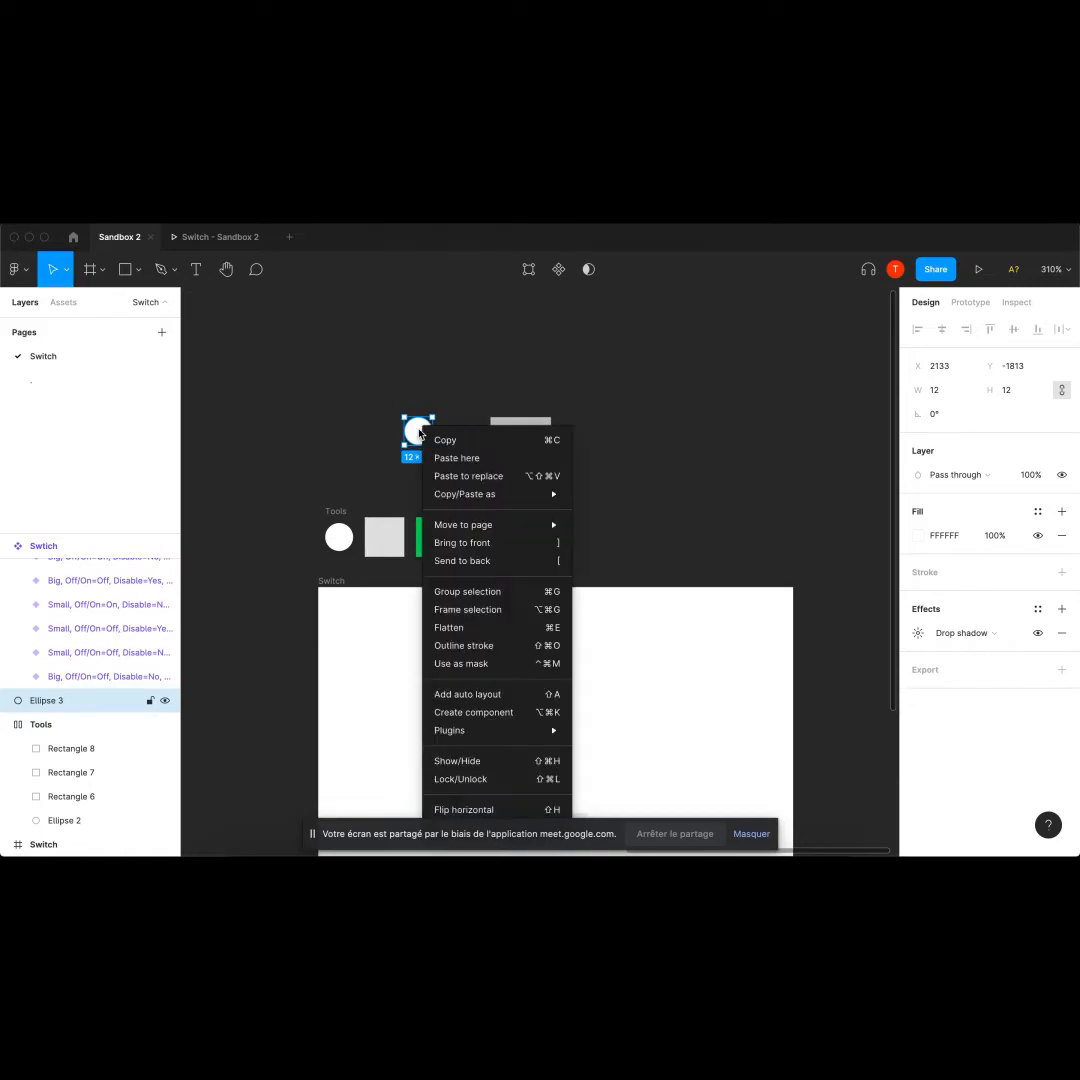
{"action": "left_click", "coordinate": [457, 549]}
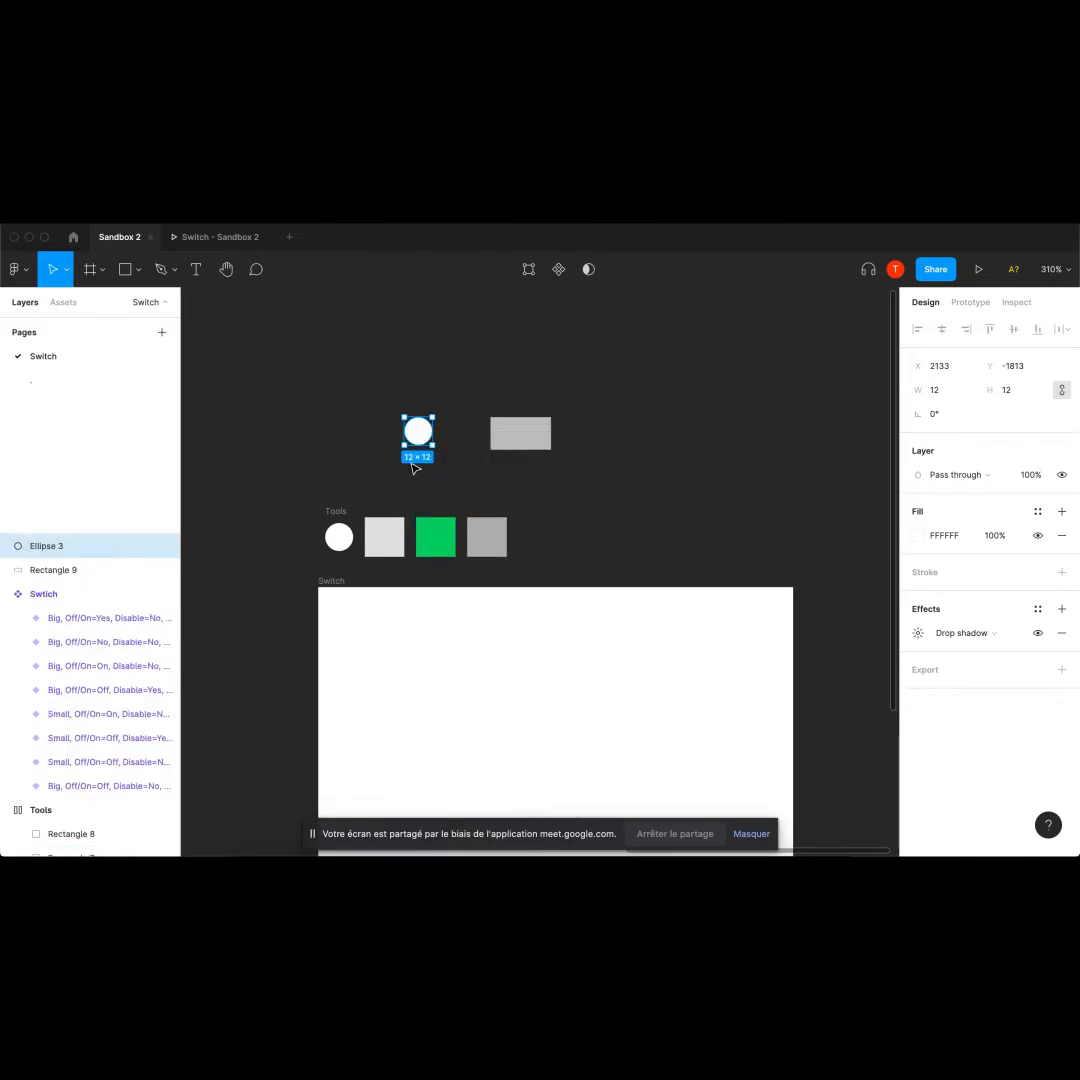
{"action": "left_click_drag", "start_coordinate": [417, 432], "coordinate": [458, 436]}
Set the grey rectangle's corner radius to 32.
{"action": "left_click", "coordinate": [520, 434]}
{"action": "left_click", "coordinate": [1010, 413]}
{"action": "type", "text": "32"}
{"action": "key", "text": "Return"}
{"action": "scroll", "coordinate": [533, 383], "scroll_direction": "up", "scroll_amount": 2}
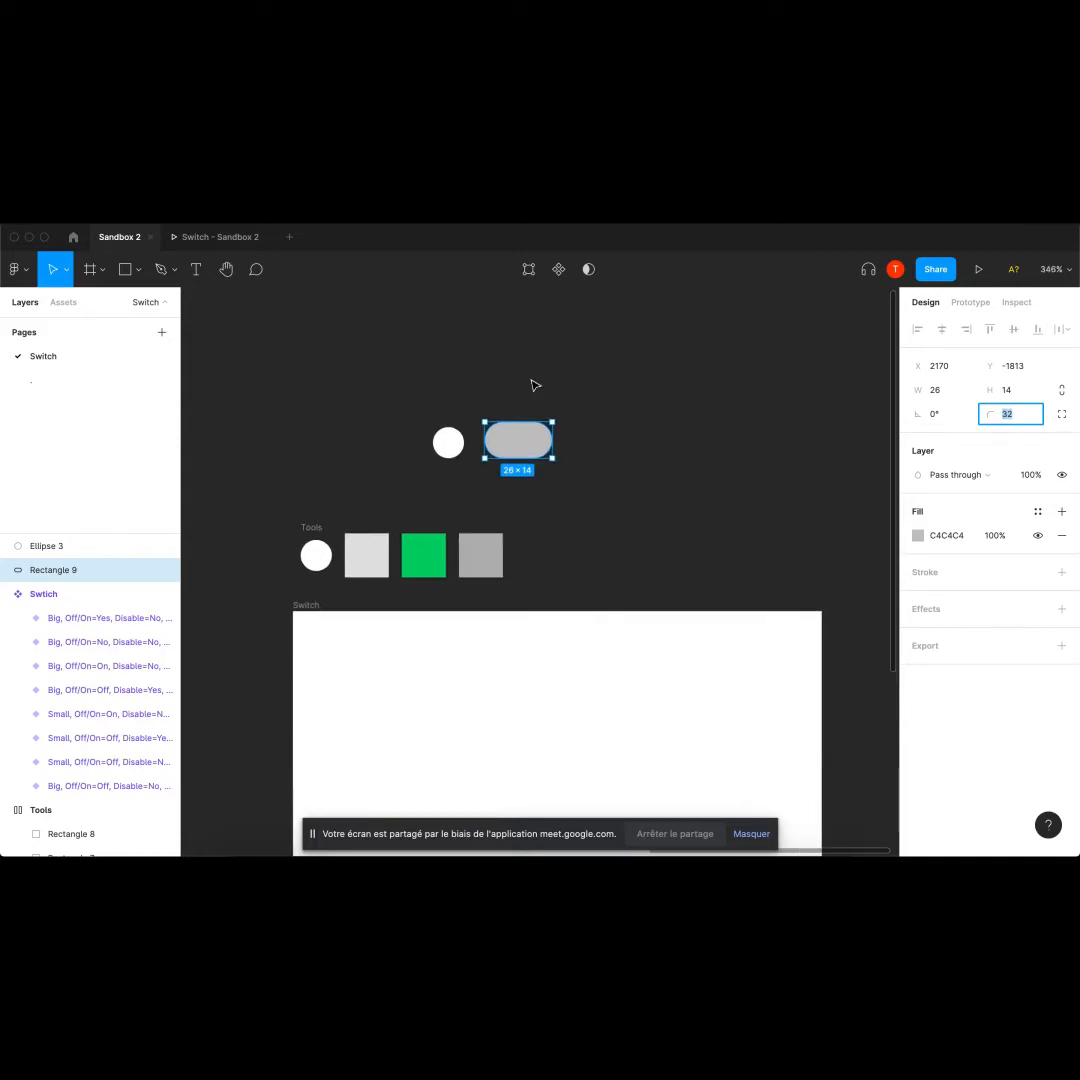
Place the white circle inside the rounded grey rectangle and wrap both shapes in an auto layout frame.
{"action": "left_click_drag", "start_coordinate": [448, 441], "coordinate": [509, 446]}
{"action": "left_click_drag", "start_coordinate": [589, 499], "coordinate": [484, 411]}
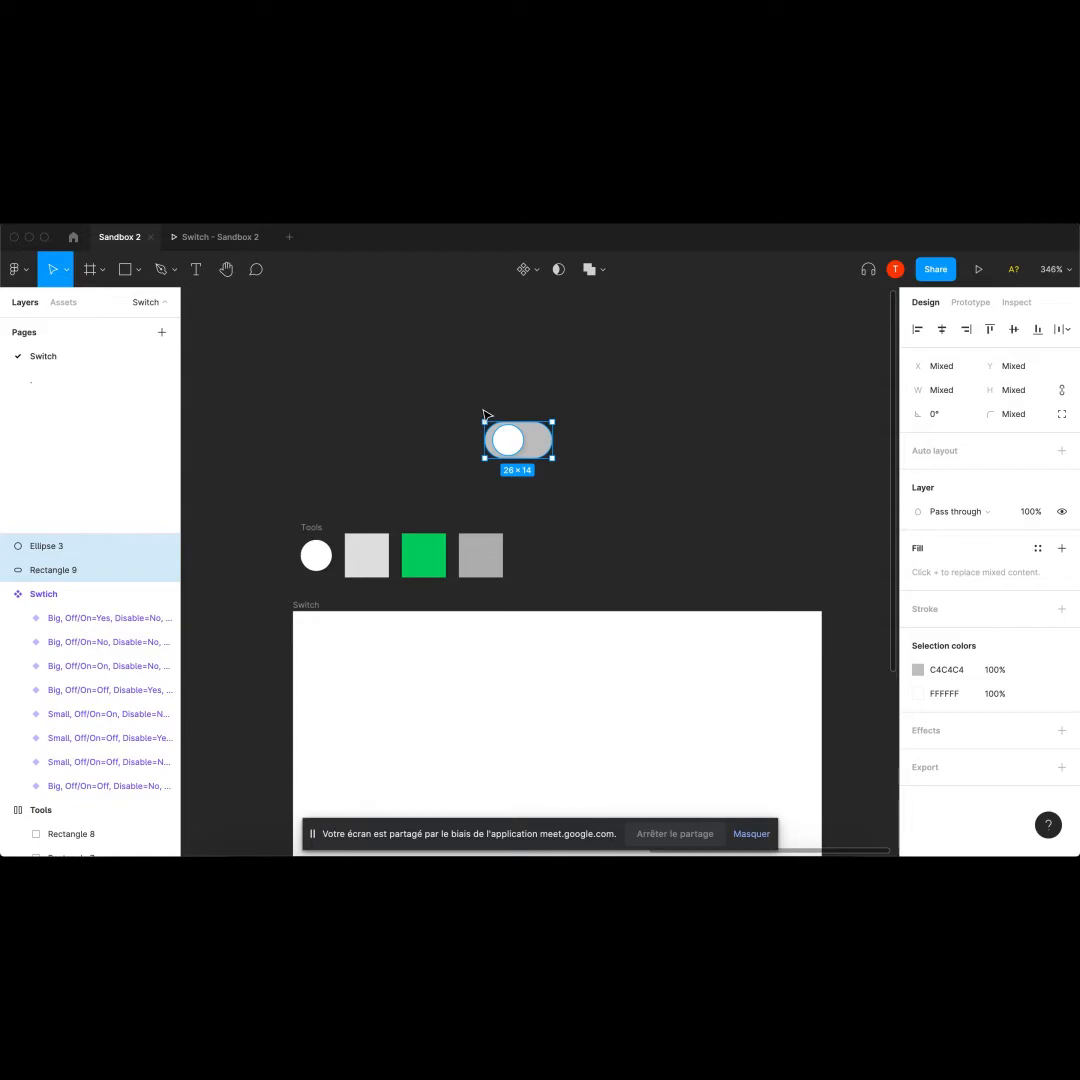
{"action": "key", "text": "shift+a"}
Set the auto layout frame's left and right padding to 1.
{"action": "left_click", "coordinate": [1061, 522]}
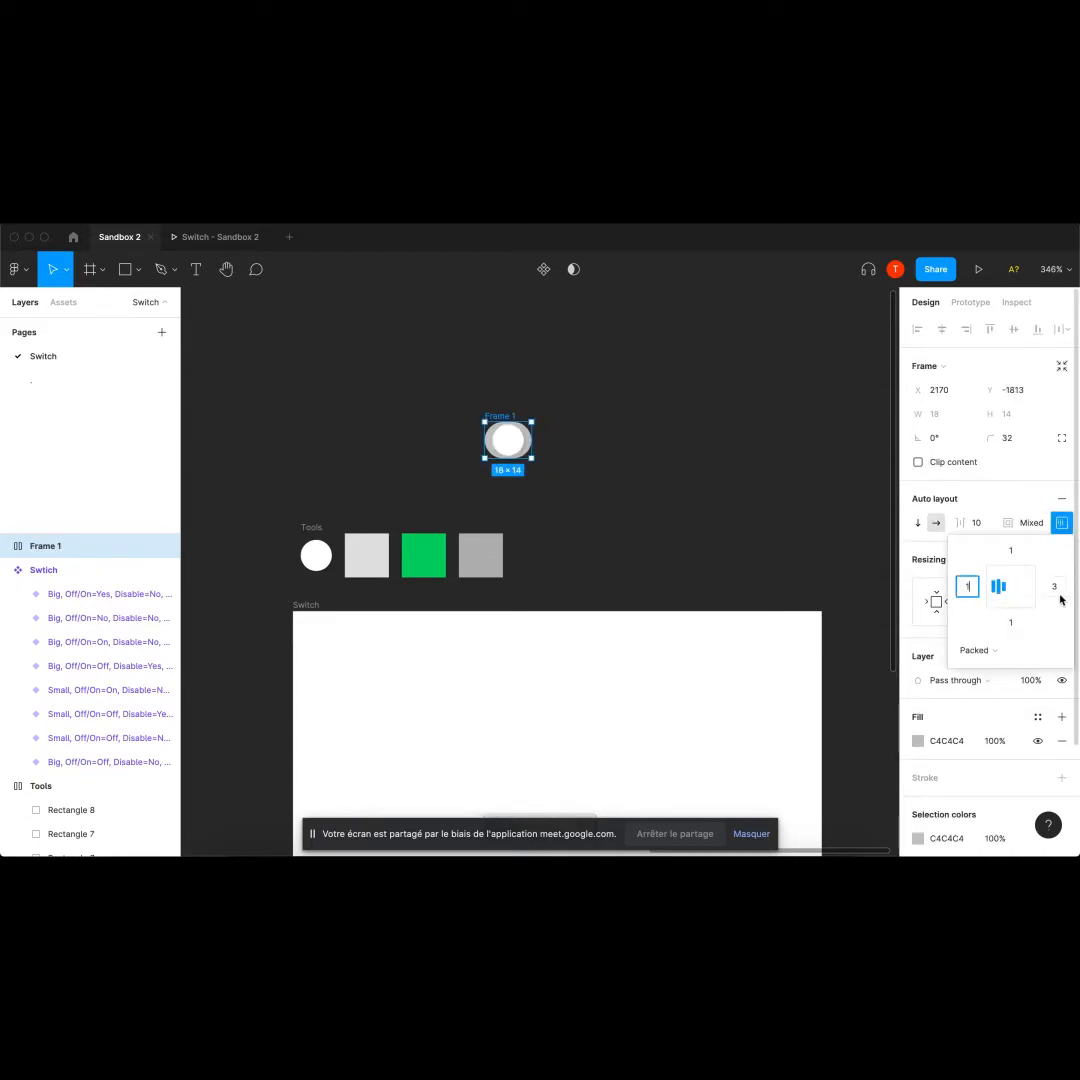
{"action": "left_click", "coordinate": [1053, 586]}
{"action": "left_click", "coordinate": [611, 441]}
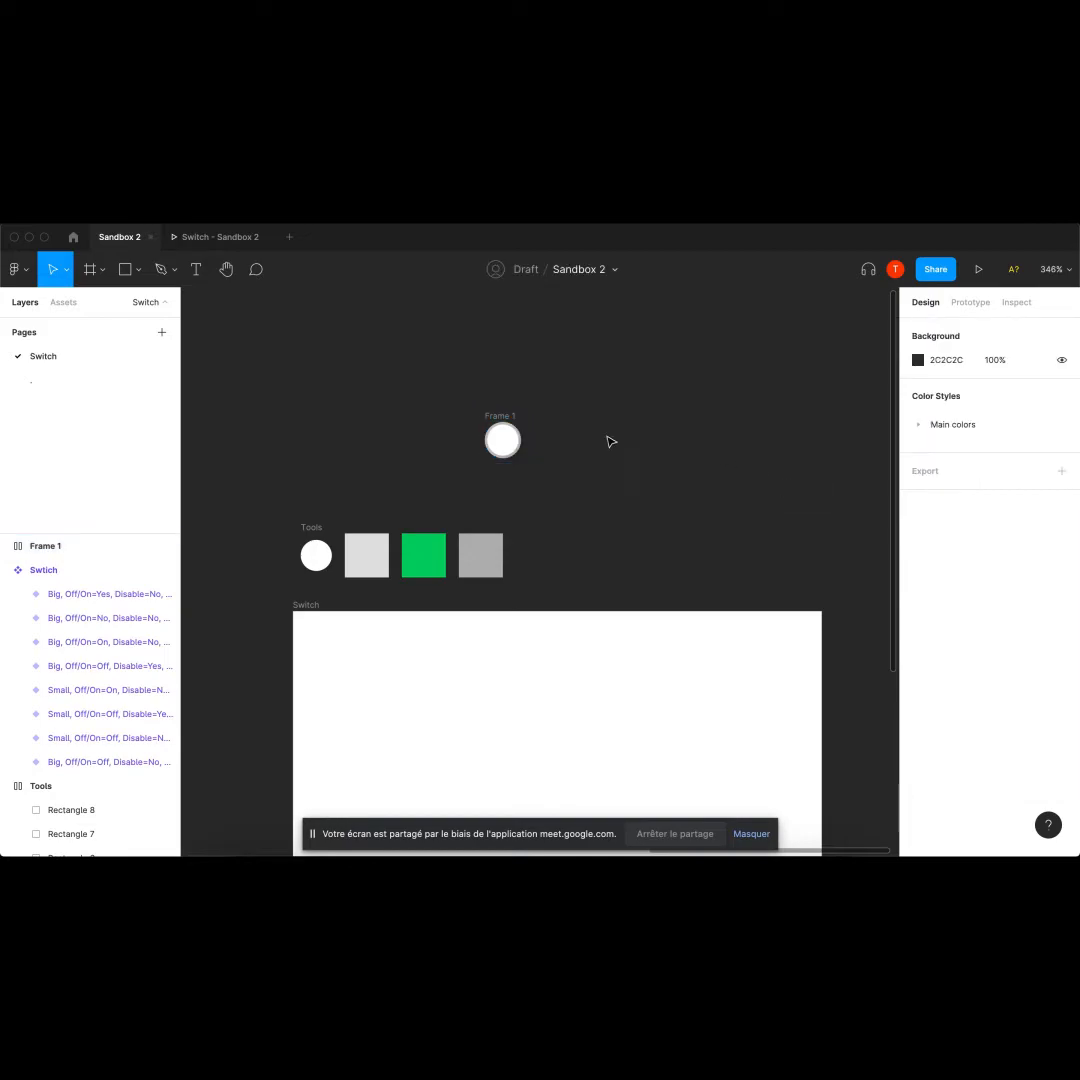
Widen the auto layout frame to a fixed width of 26.
{"action": "left_click", "coordinate": [501, 440]}
{"action": "scroll", "coordinate": [501, 440], "scroll_direction": "up", "scroll_amount": 2}
{"action": "left_click_drag", "start_coordinate": [523, 439], "coordinate": [551, 438]}
{"action": "left_click", "coordinate": [940, 414]}
{"action": "type", "text": "25"}
{"action": "key", "text": "Return"}
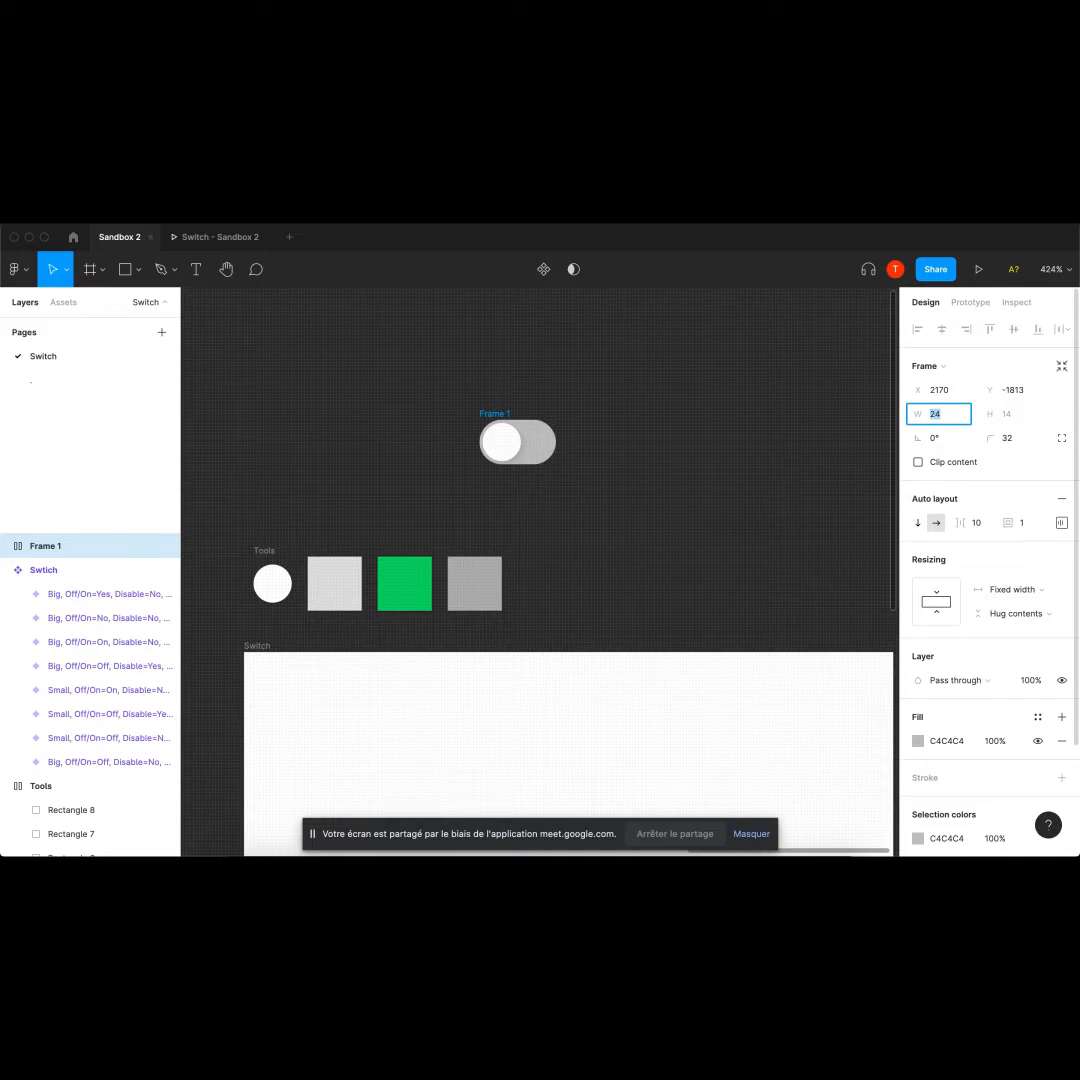
{"action": "left_click", "coordinate": [755, 466]}
{"action": "scroll", "coordinate": [755, 467], "scroll_direction": "down", "scroll_amount": 3}
{"action": "scroll", "coordinate": [755, 468], "scroll_direction": "up", "scroll_amount": 2}
{"action": "scroll", "coordinate": [755, 468], "scroll_direction": "right", "scroll_amount": 2}
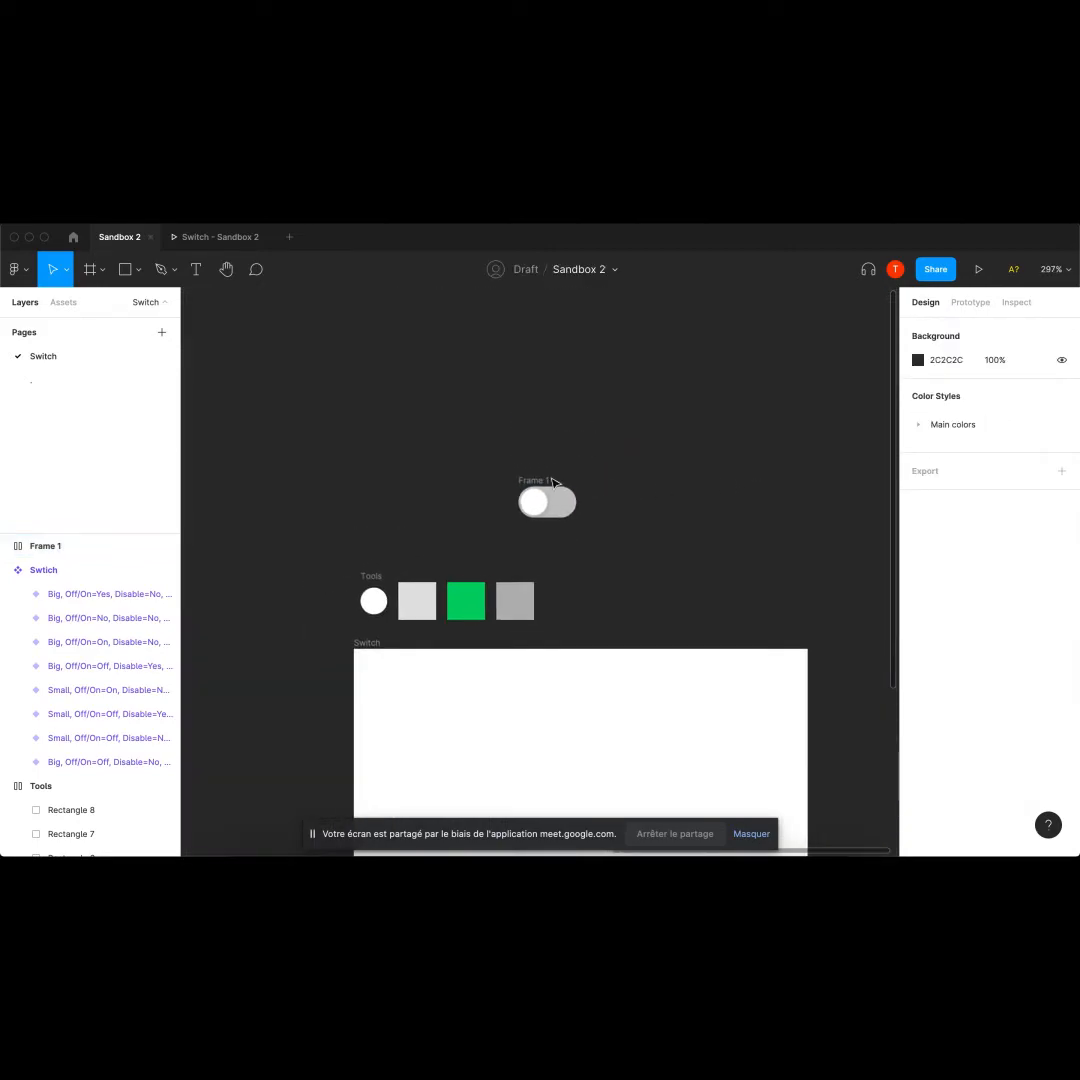
Turn the toggle frame into a component and rename it Switch.
{"action": "left_click", "coordinate": [565, 478]}
{"action": "scroll", "coordinate": [565, 478], "scroll_direction": "up", "scroll_amount": 2}
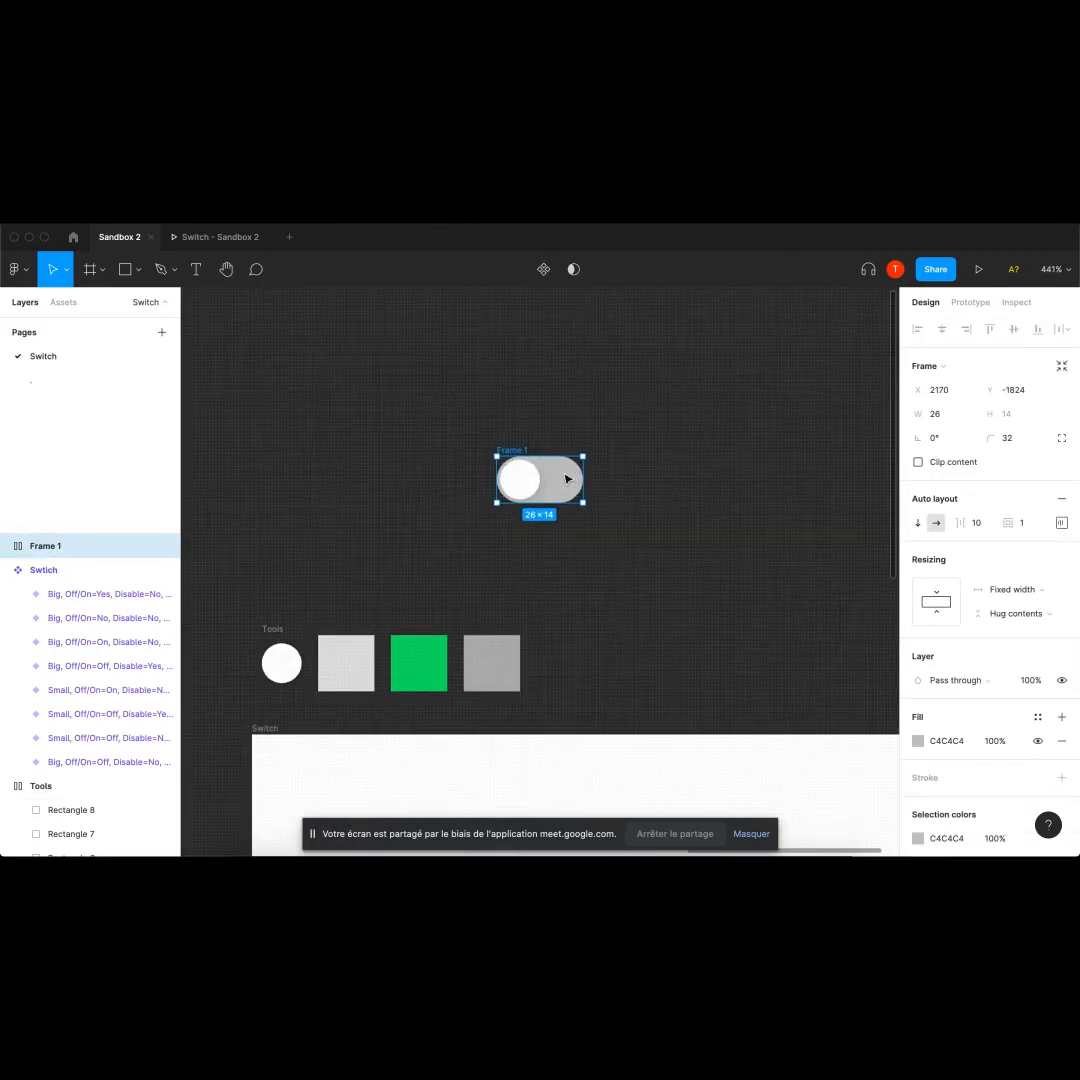
{"action": "left_click", "coordinate": [673, 470]}
{"action": "left_click", "coordinate": [538, 458]}
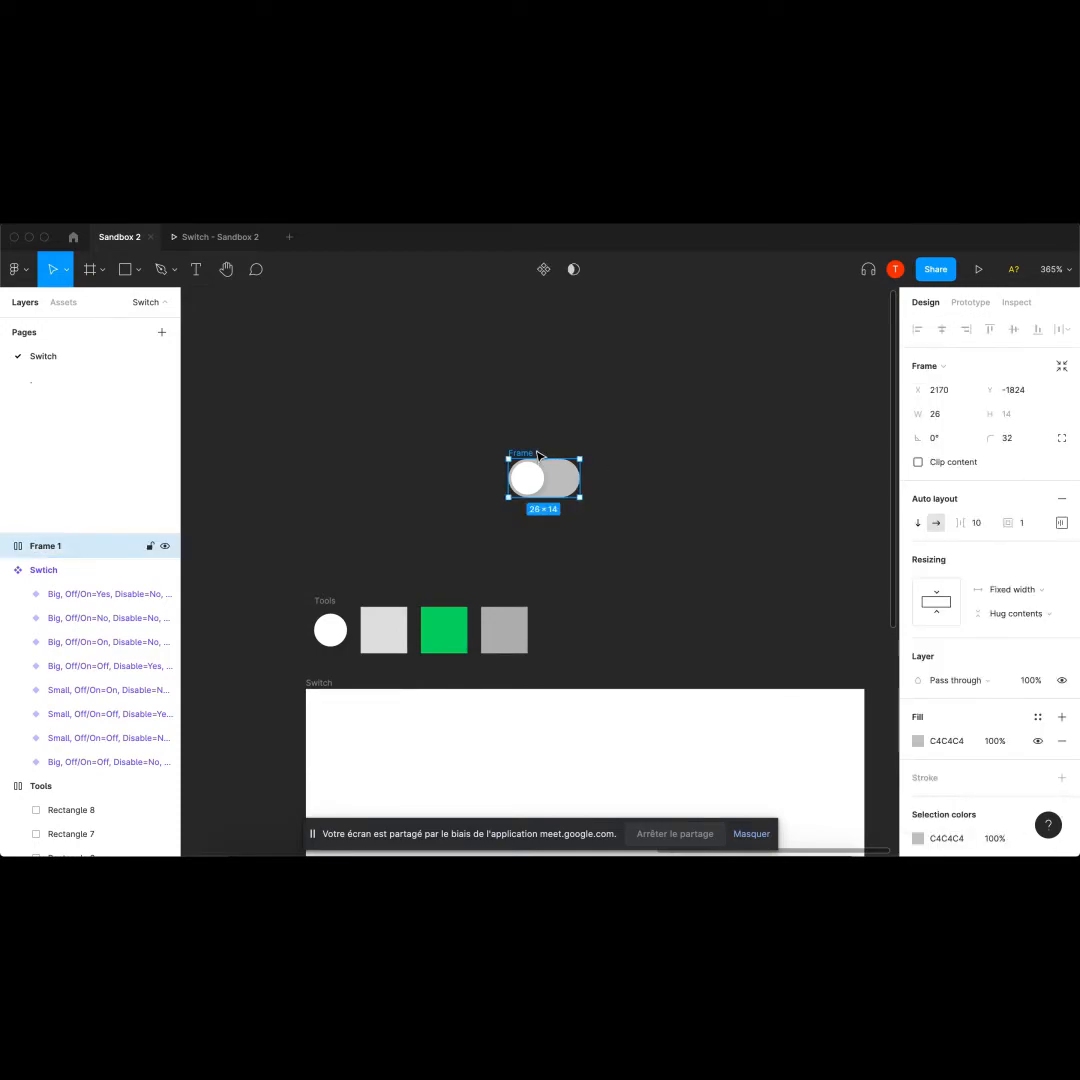
{"action": "left_click", "coordinate": [543, 274]}
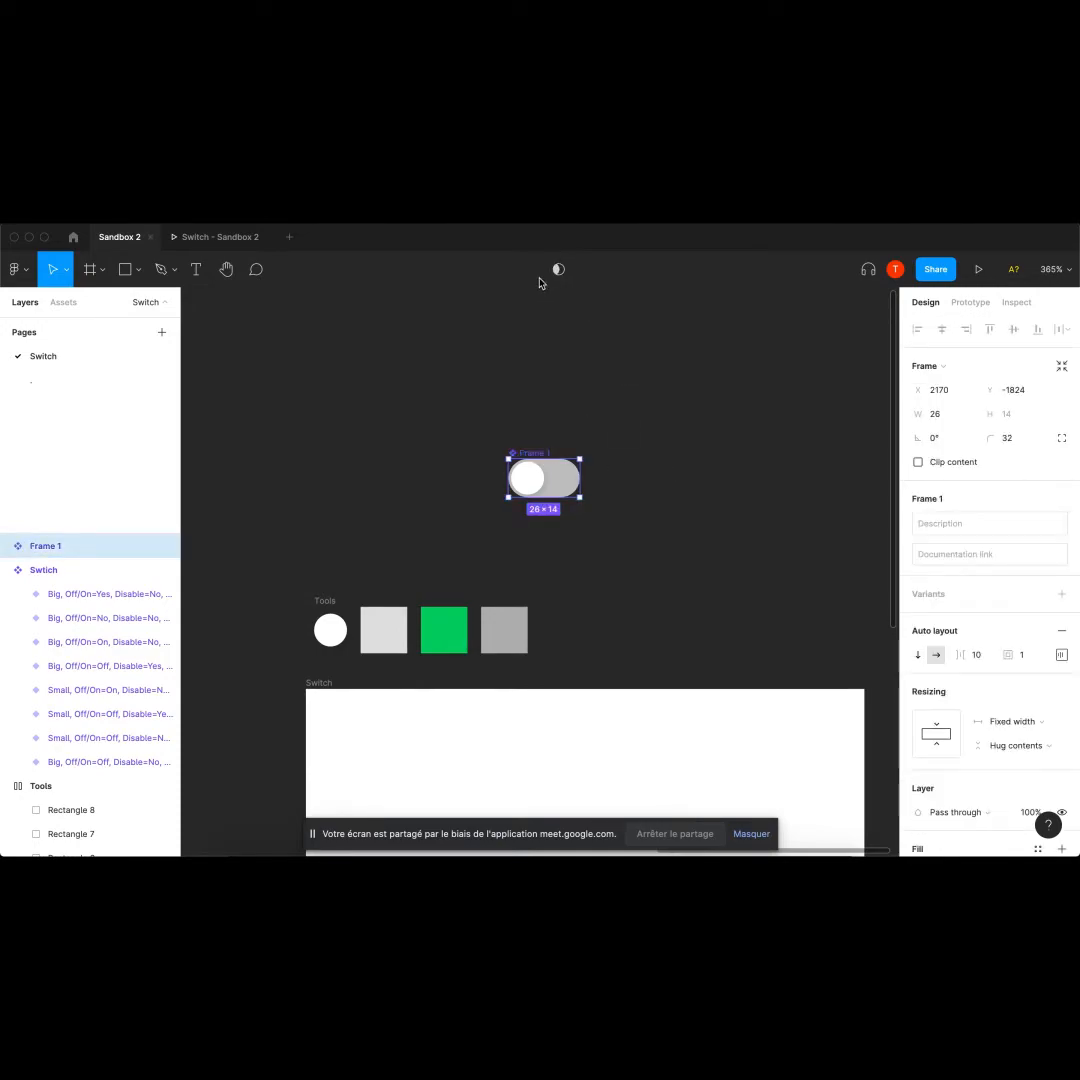
{"action": "double_click", "coordinate": [530, 453]}
{"action": "type", "text": "Switch"}
{"action": "left_click", "coordinate": [615, 461]}
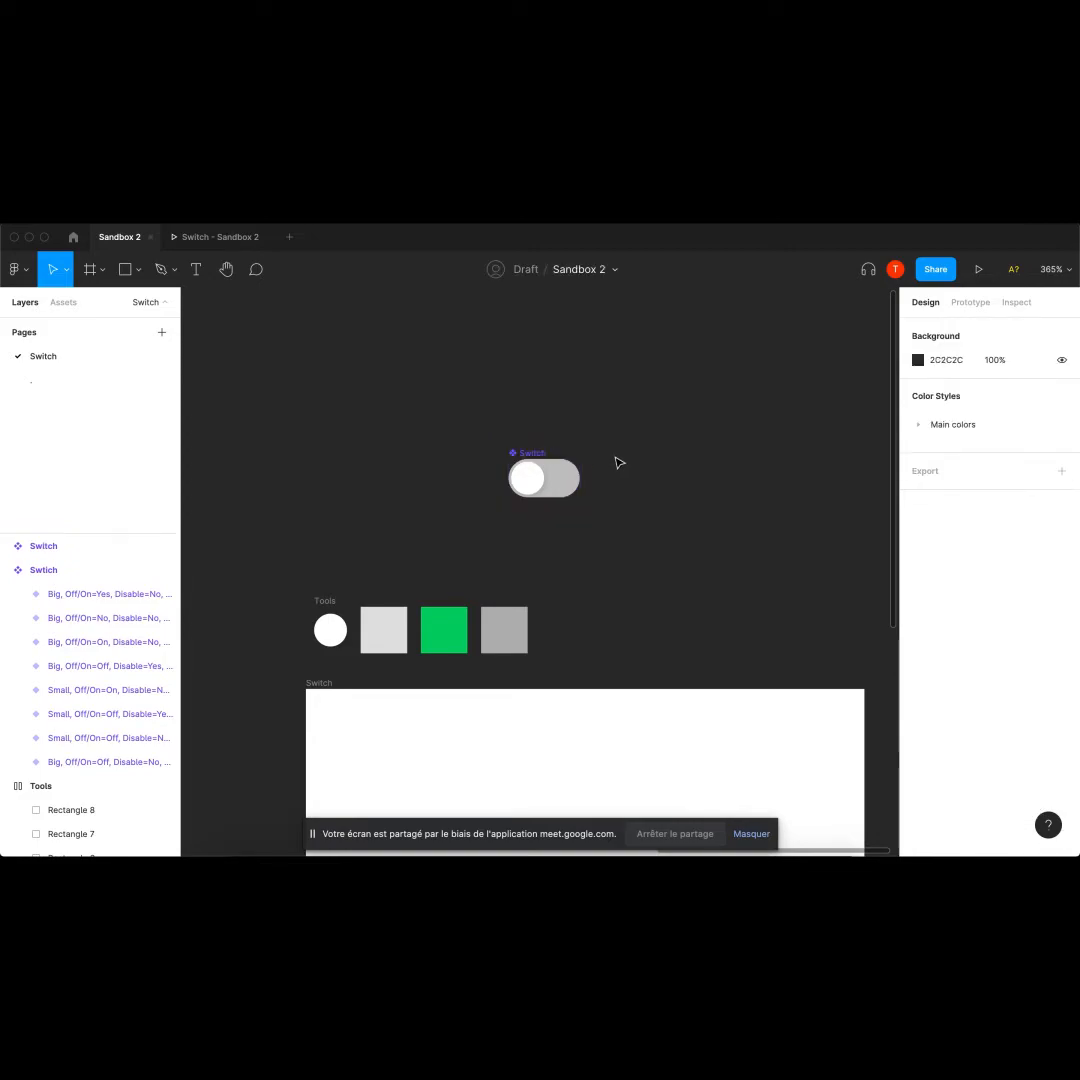
Add a second variant to the Switch component and move the component set clear of the Tools row.
{"action": "left_click_drag", "start_coordinate": [533, 449], "coordinate": [517, 450]}
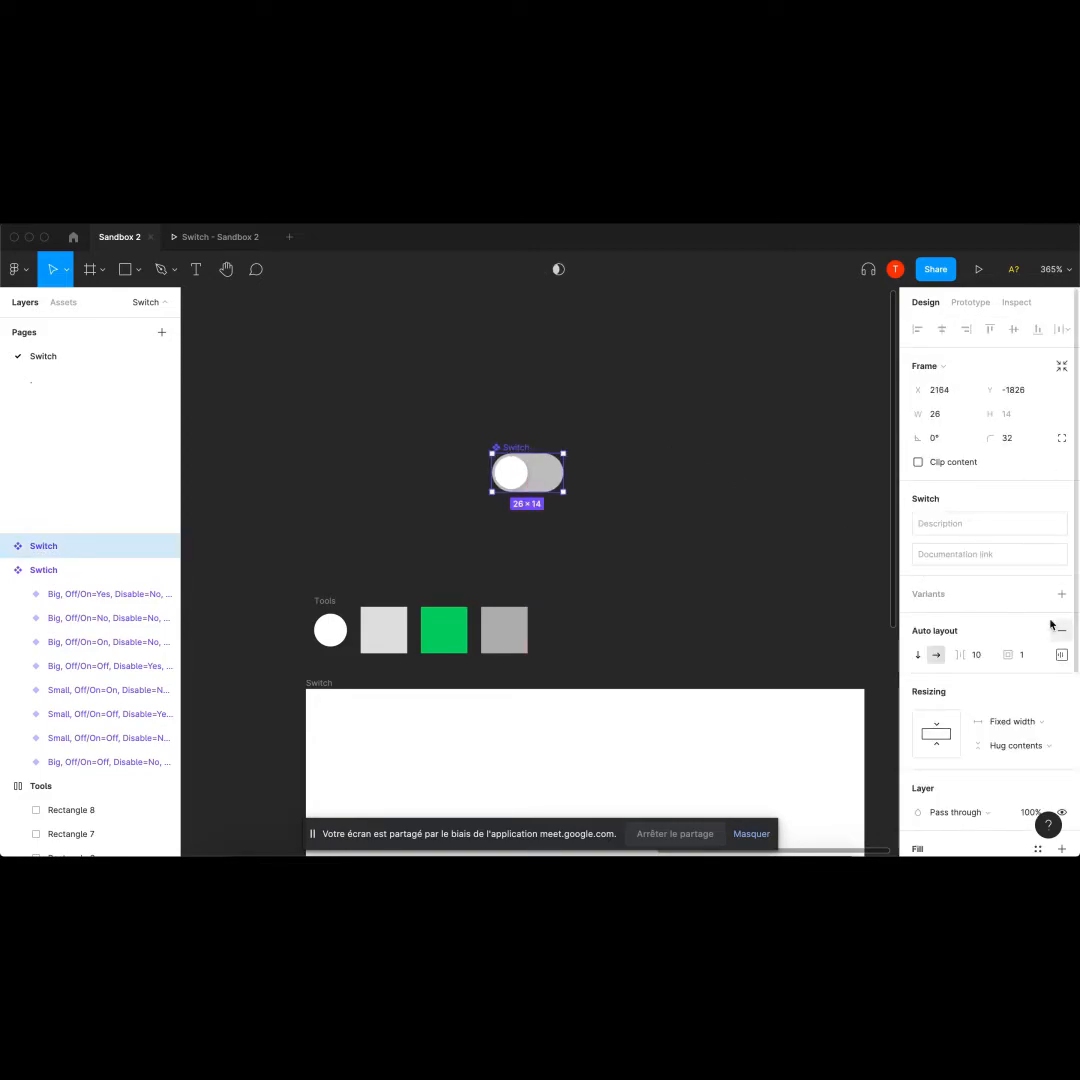
{"action": "scroll", "coordinate": [1060, 600], "scroll_direction": "down", "scroll_amount": 3}
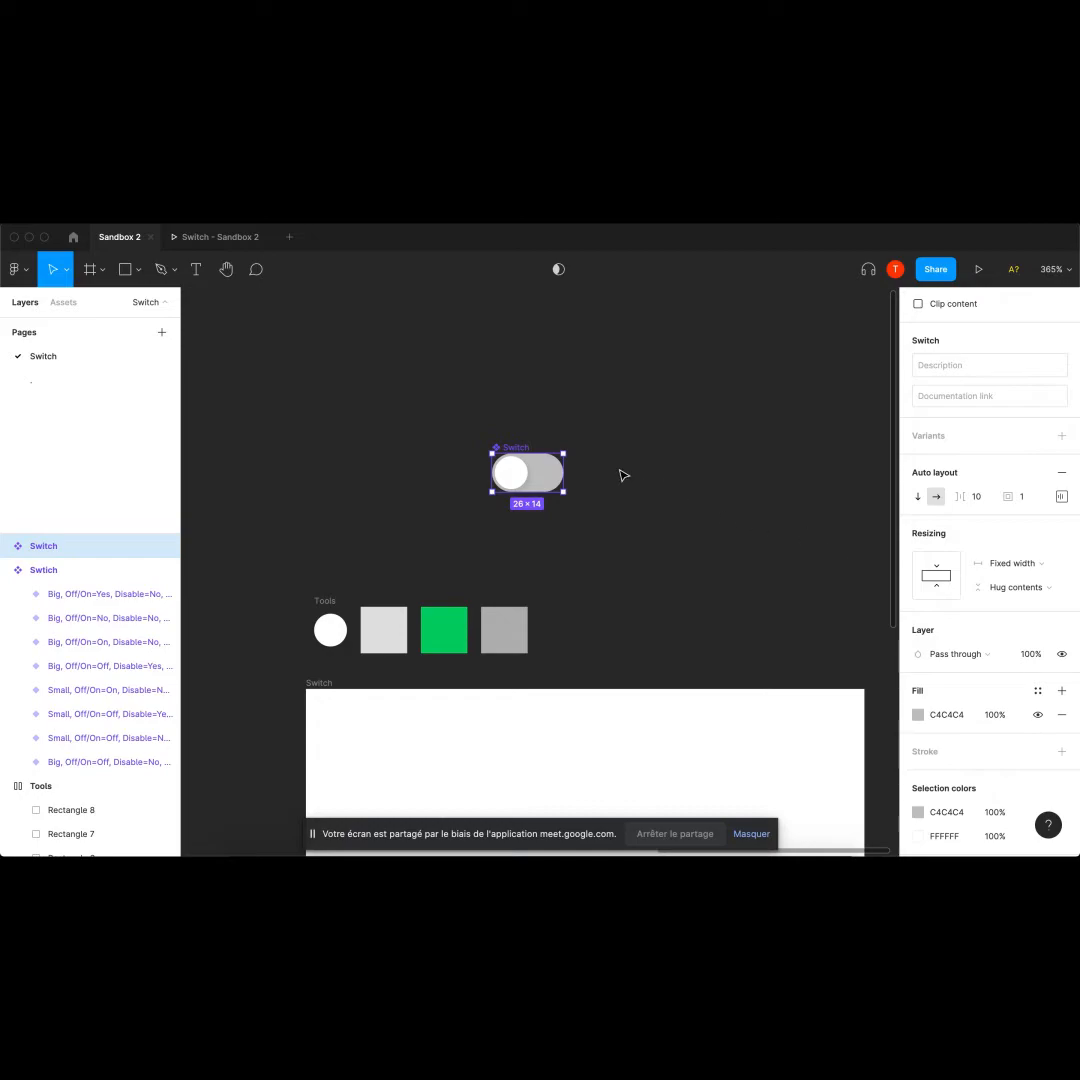
{"action": "left_click", "coordinate": [622, 475]}
{"action": "left_click", "coordinate": [517, 447]}
{"action": "left_click", "coordinate": [1060, 594]}
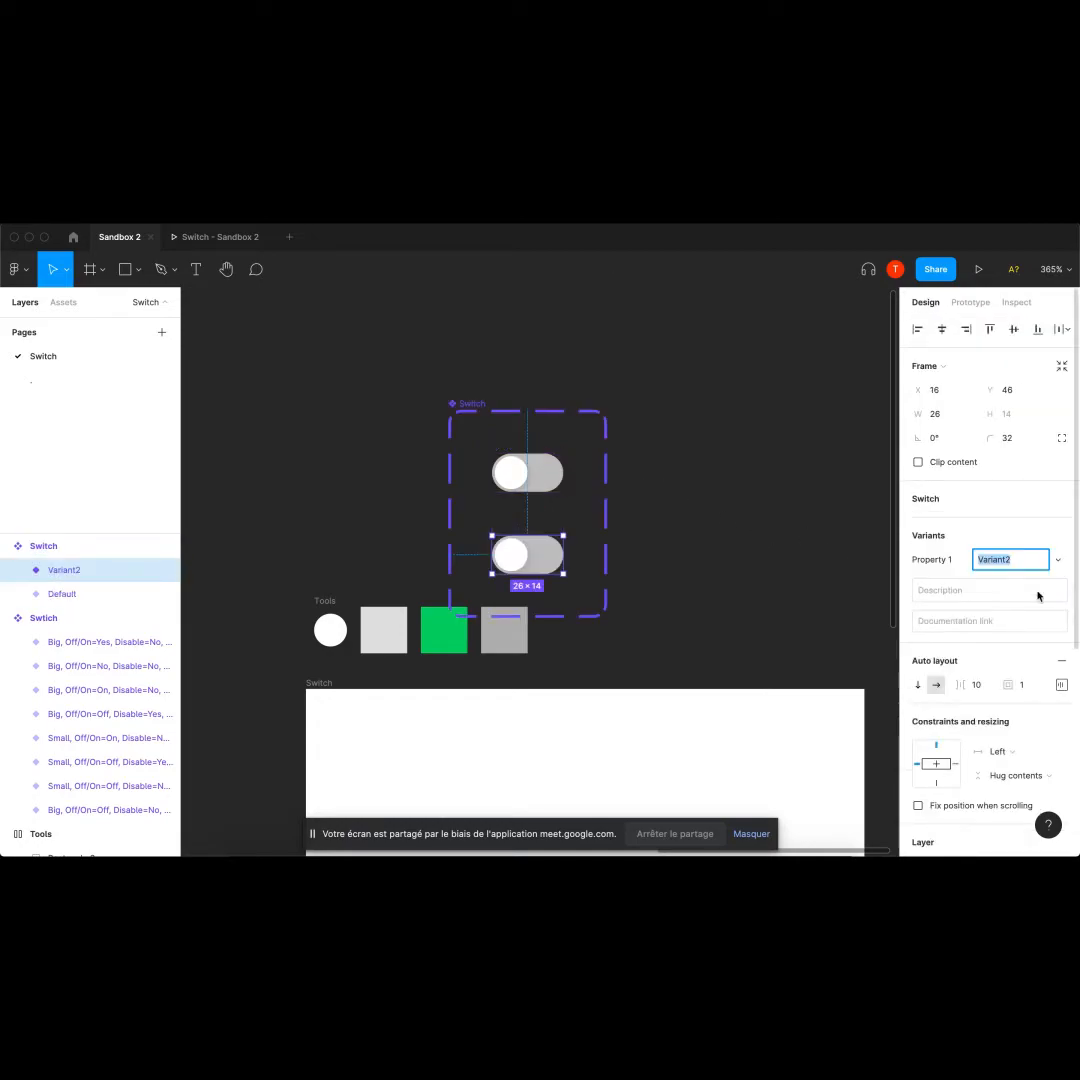
{"action": "left_click", "coordinate": [476, 401]}
{"action": "left_click_drag", "start_coordinate": [477, 401], "coordinate": [469, 341]}
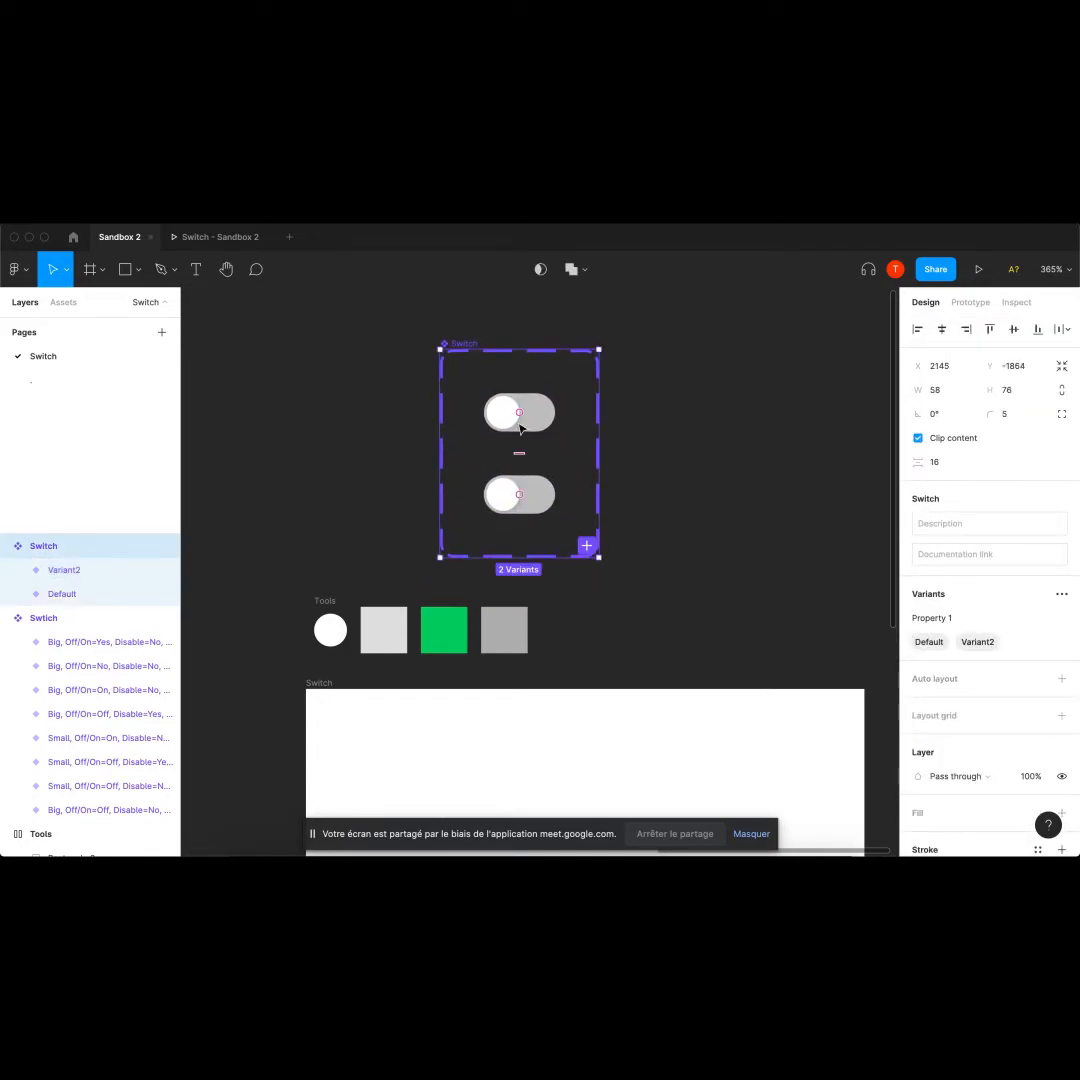
{"action": "left_click", "coordinate": [658, 505]}
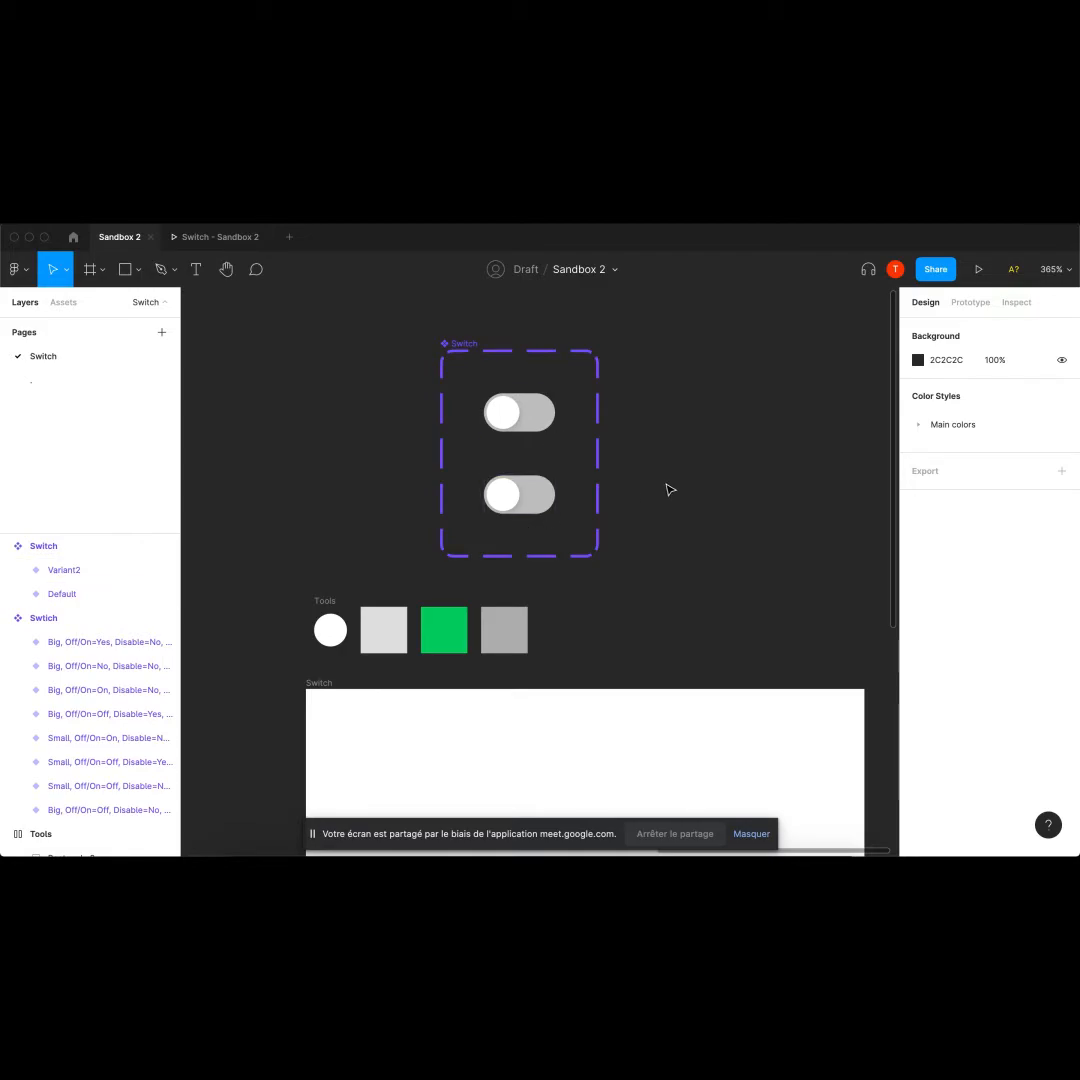
Fill the second Switch variant with the green sampled from the Tools row.
{"action": "left_click", "coordinate": [522, 493]}
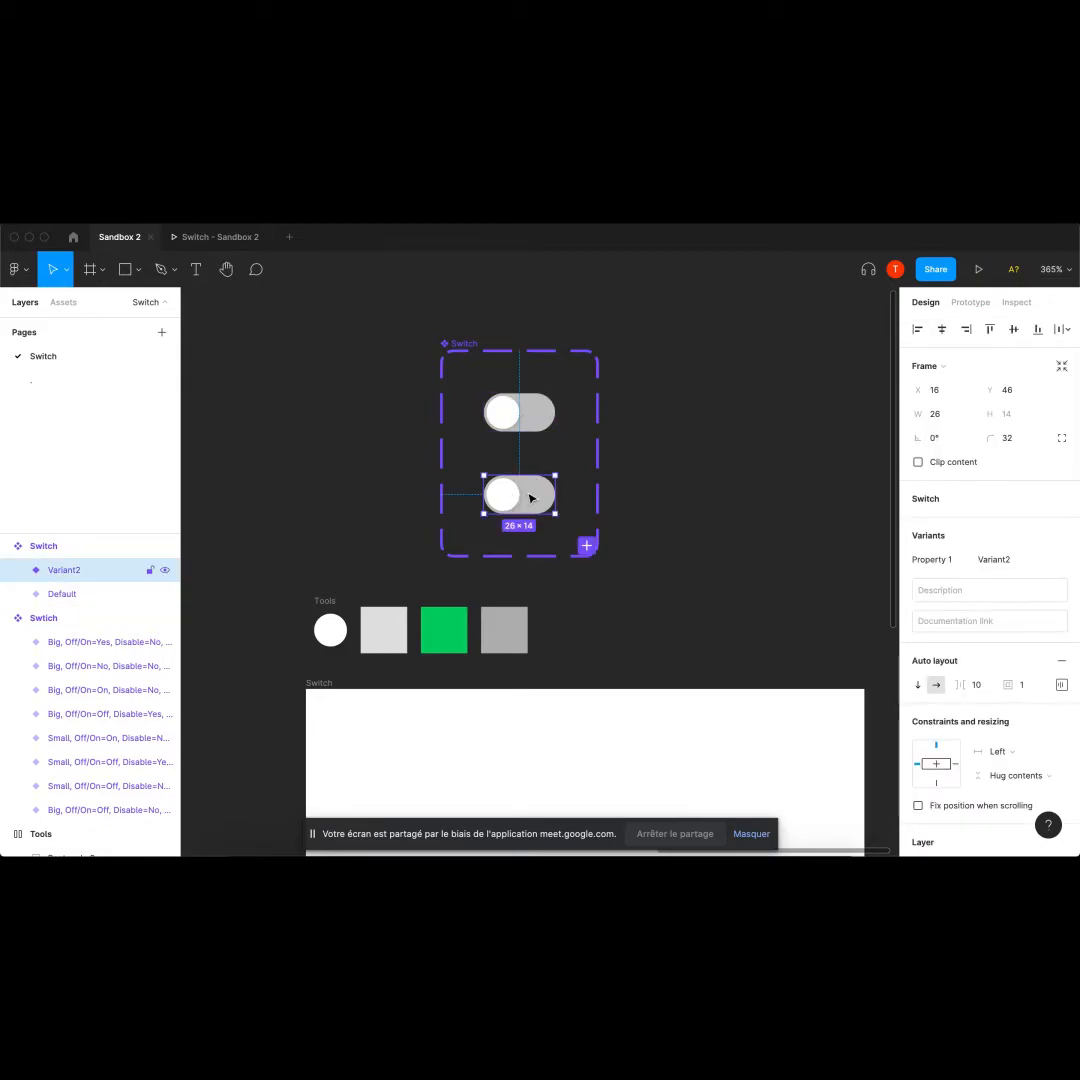
{"action": "key", "text": "i"}
{"action": "left_click", "coordinate": [451, 627]}
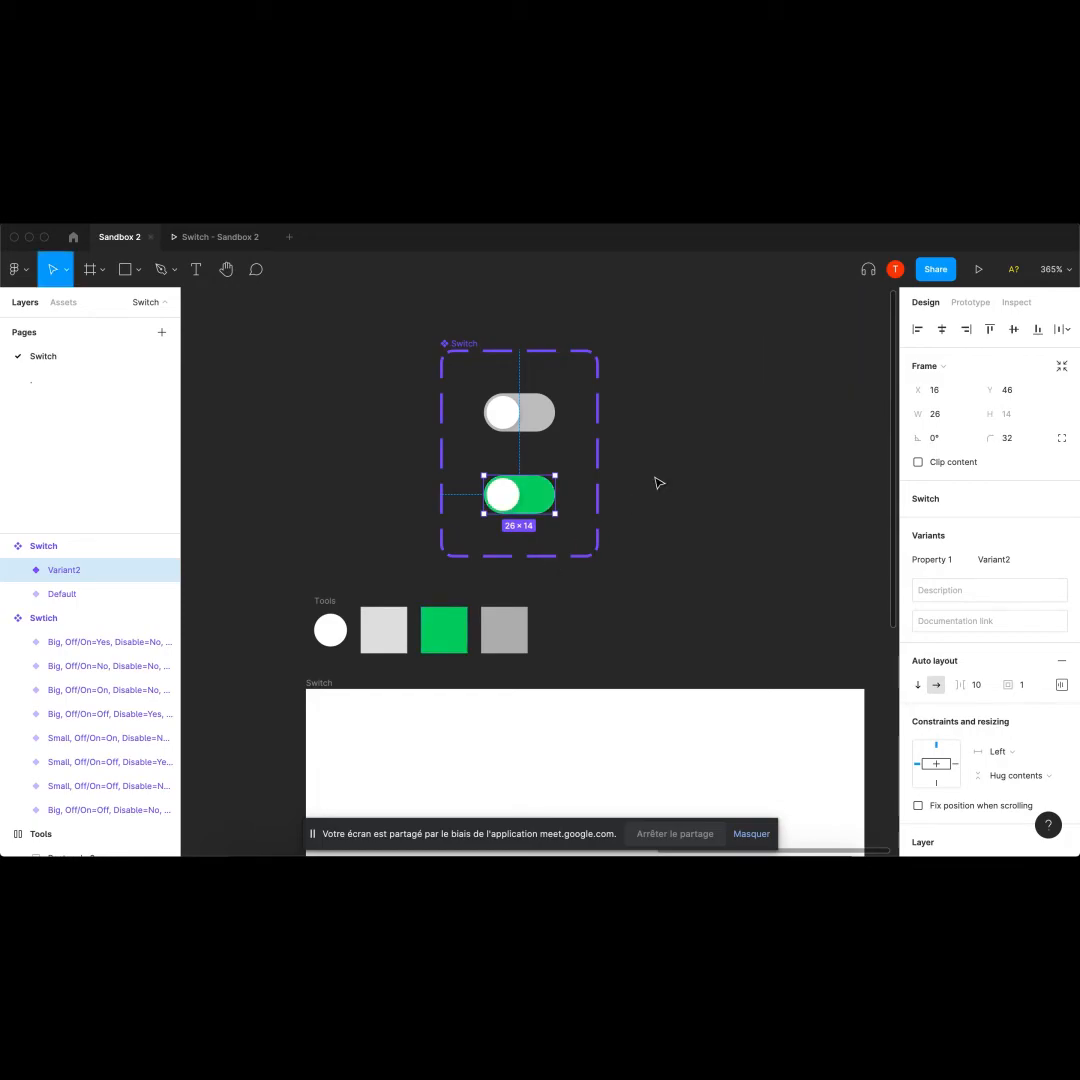
Align the green variant's auto layout content to the right so its circle sits at the right end.
{"action": "left_click", "coordinate": [656, 482]}
{"action": "left_click", "coordinate": [526, 420]}
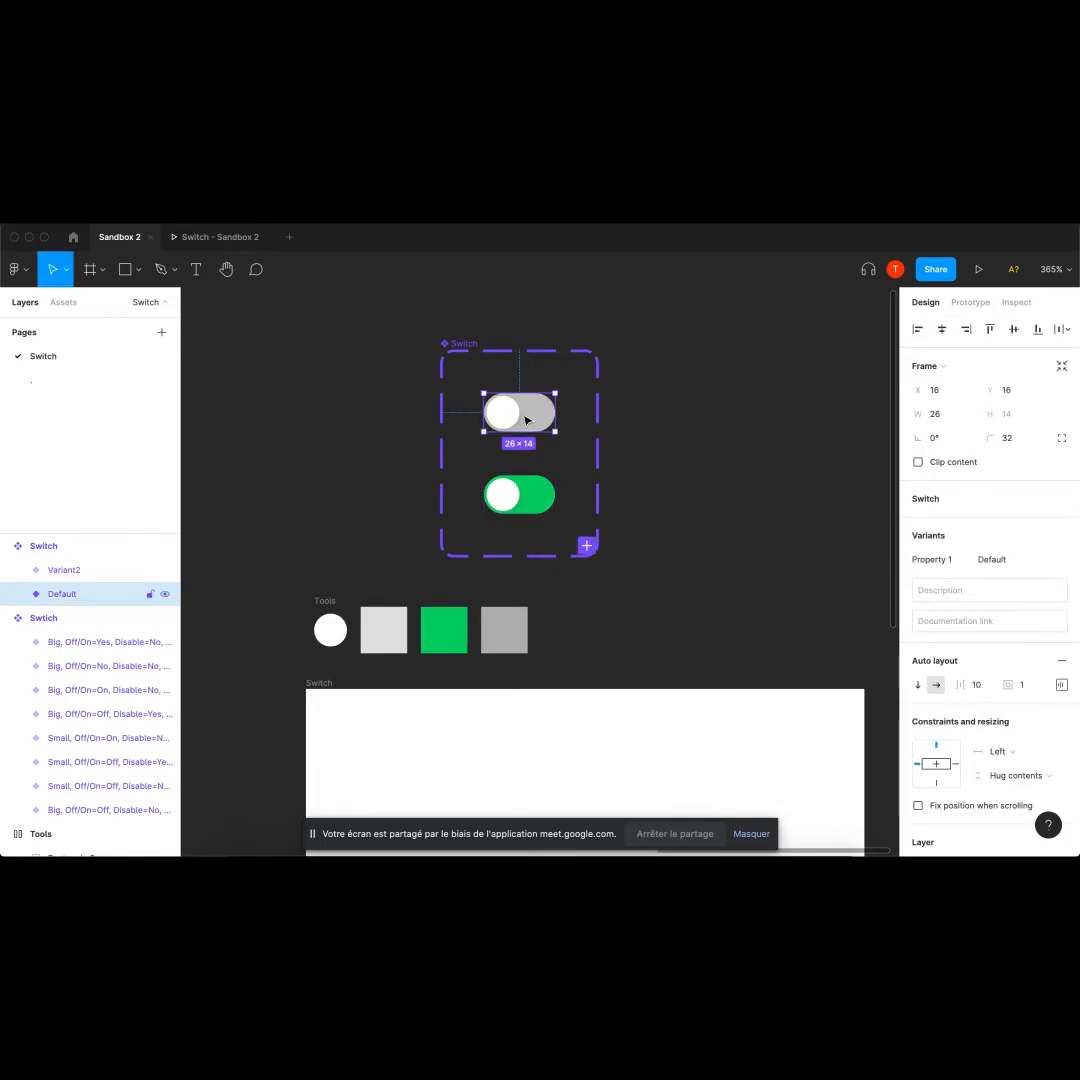
{"action": "left_click", "coordinate": [525, 497]}
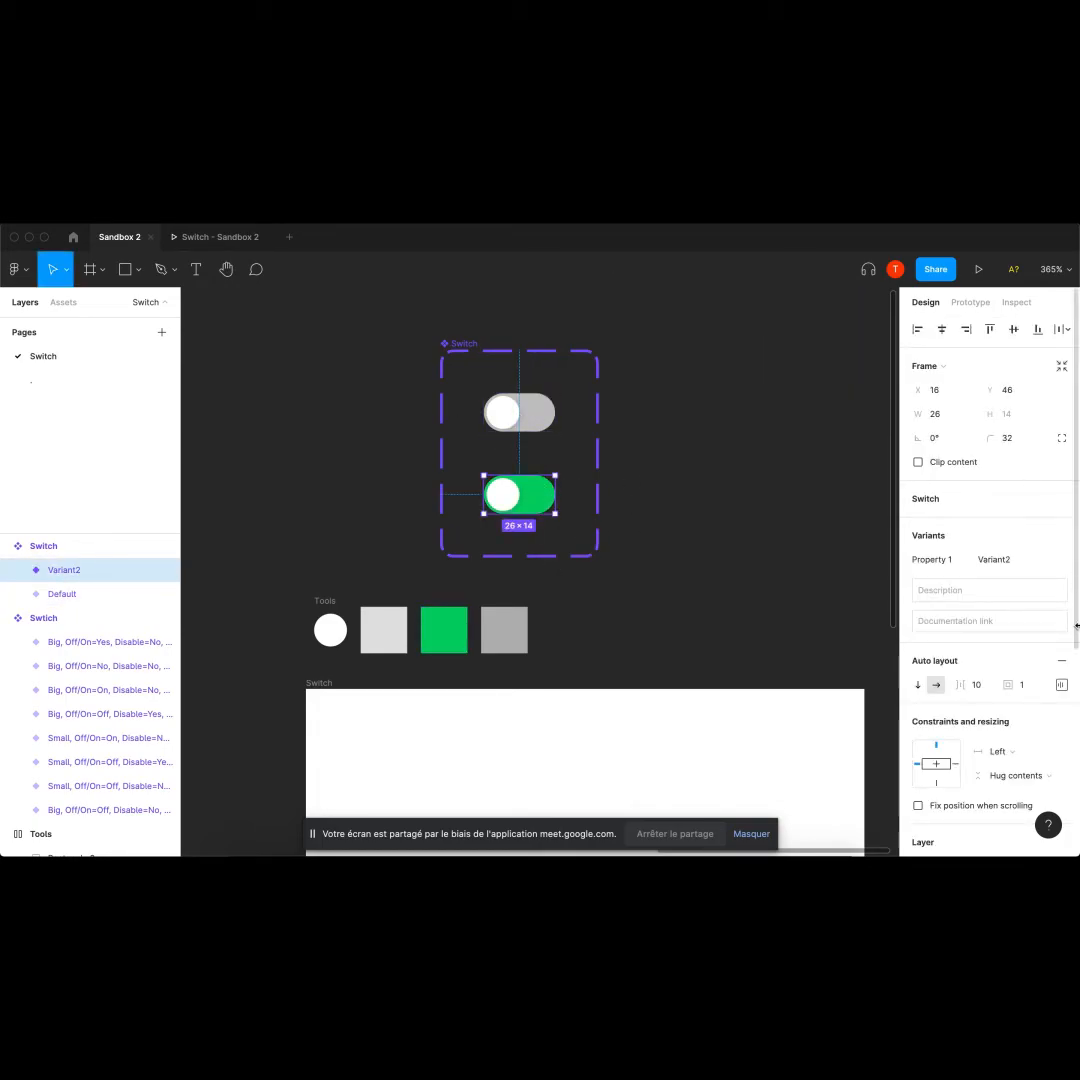
{"action": "left_click", "coordinate": [1064, 687]}
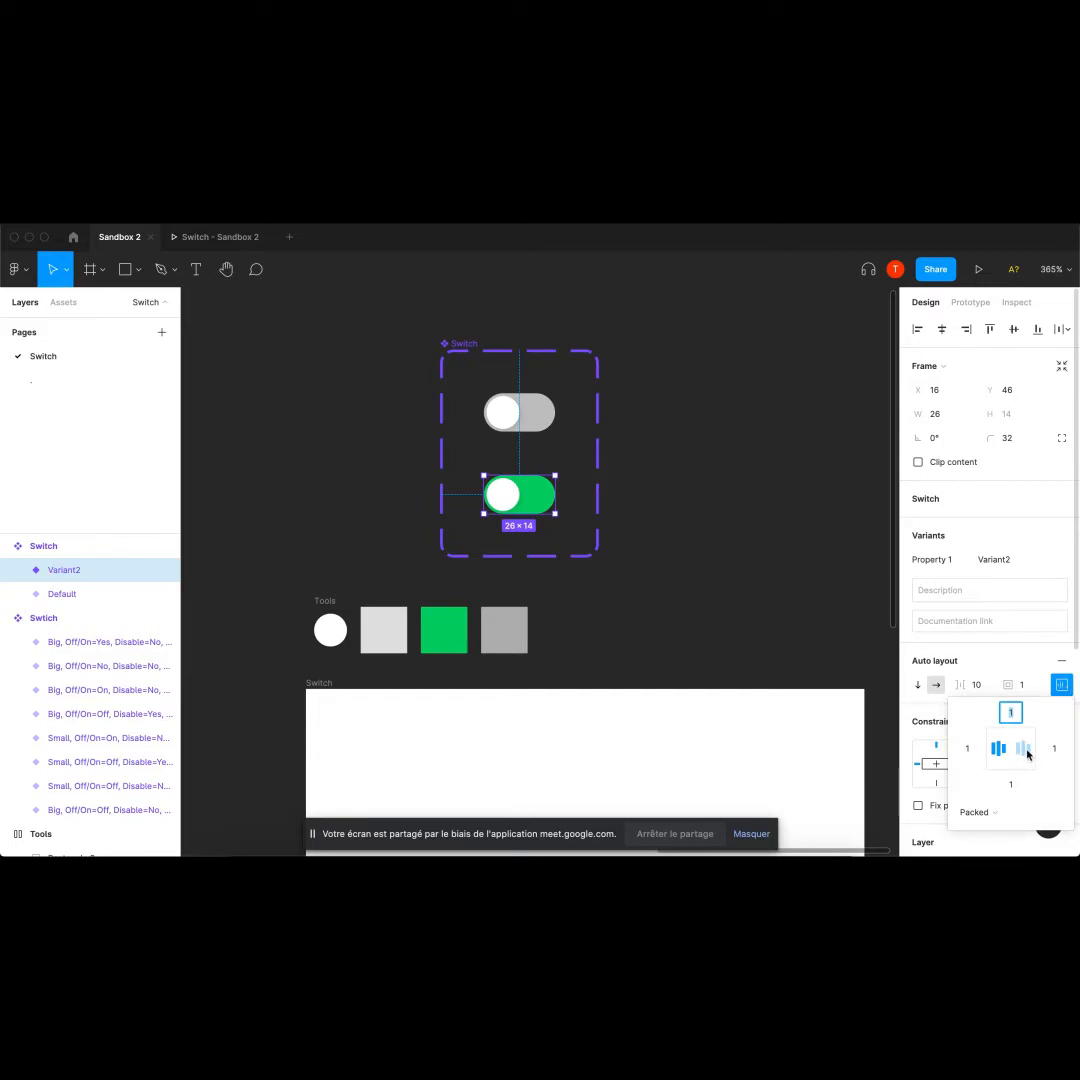
{"action": "left_click", "coordinate": [1027, 752]}
{"action": "left_click", "coordinate": [725, 532]}
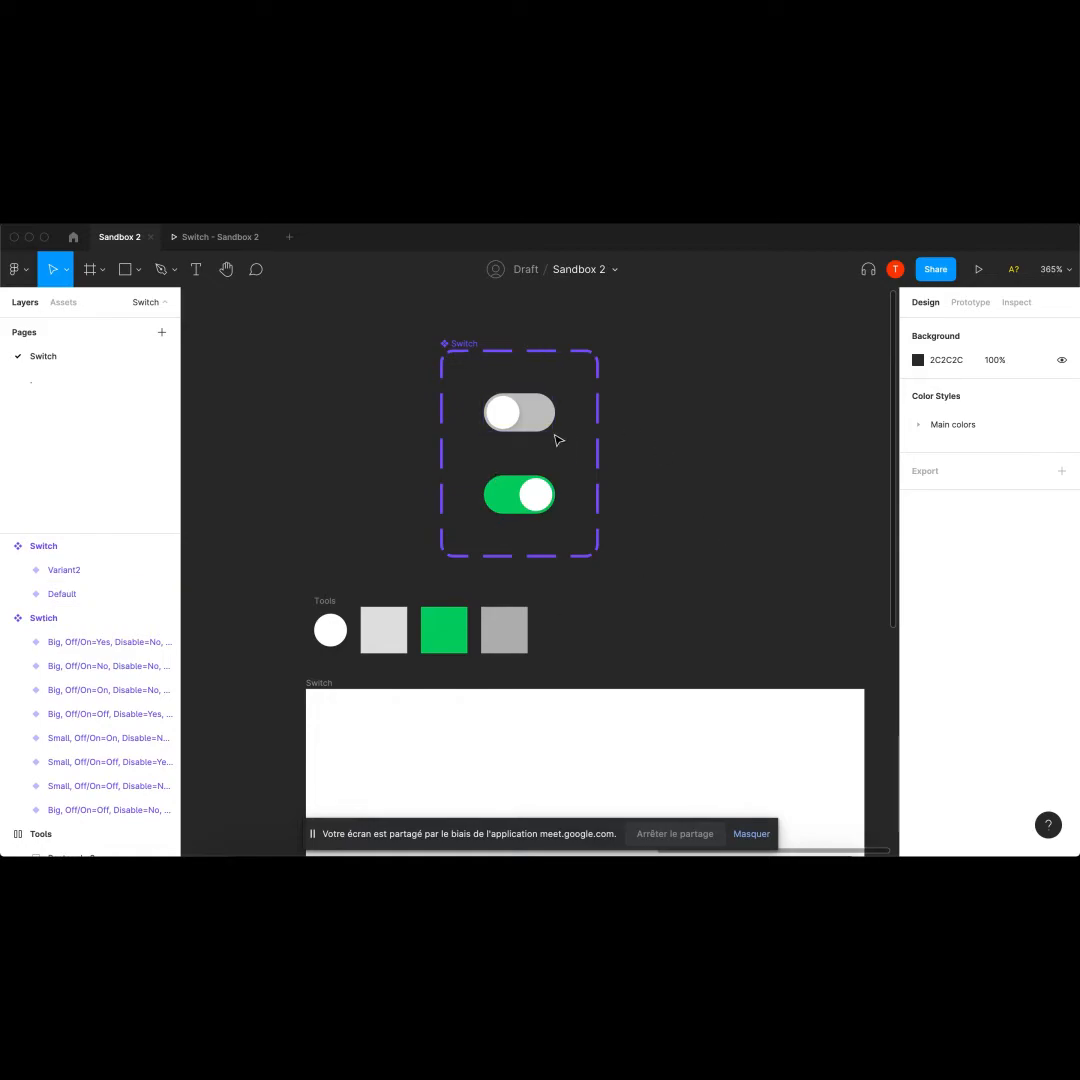
Rename the Switch component set's variant property to Off/On.
{"action": "left_click", "coordinate": [463, 343]}
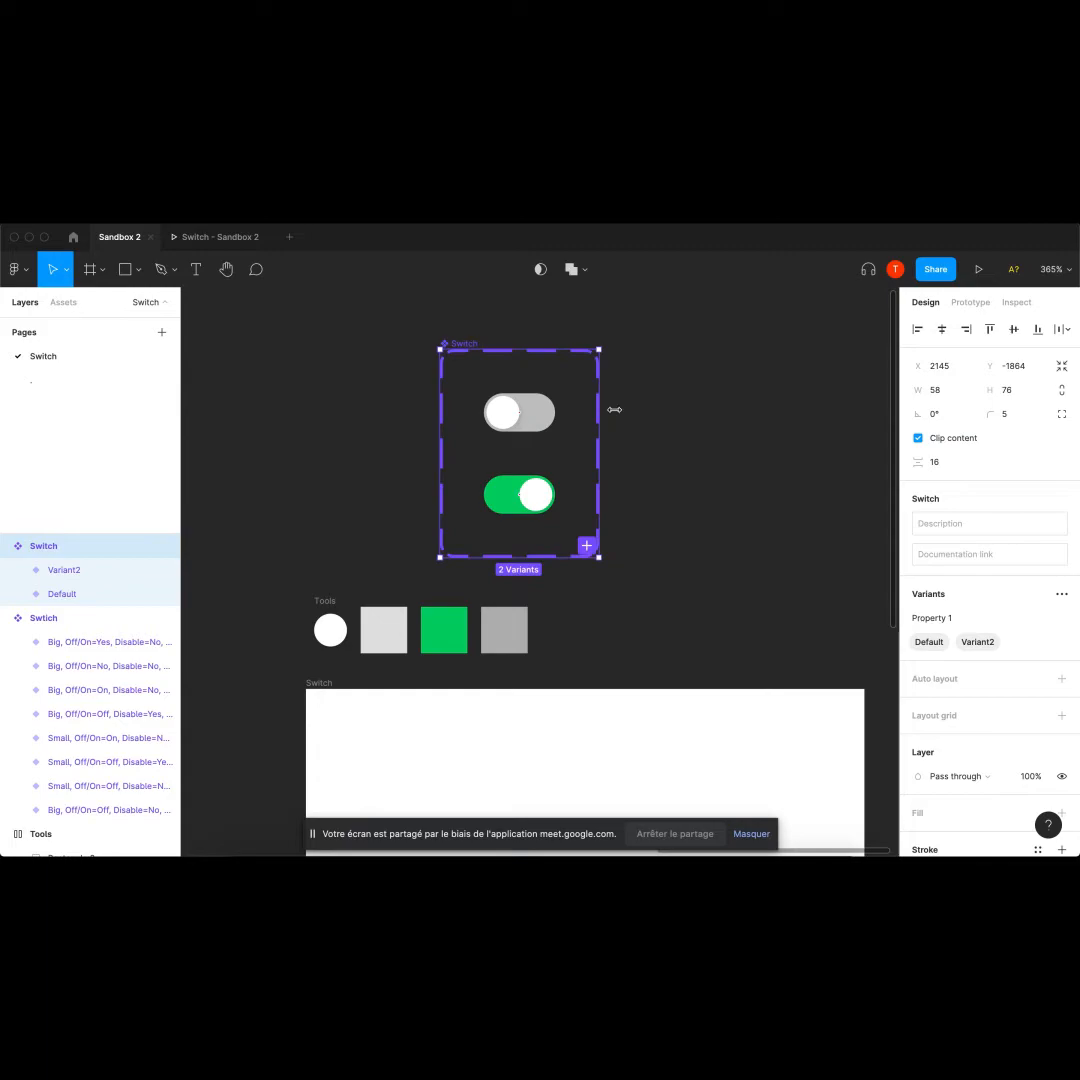
{"action": "left_click", "coordinate": [540, 411]}
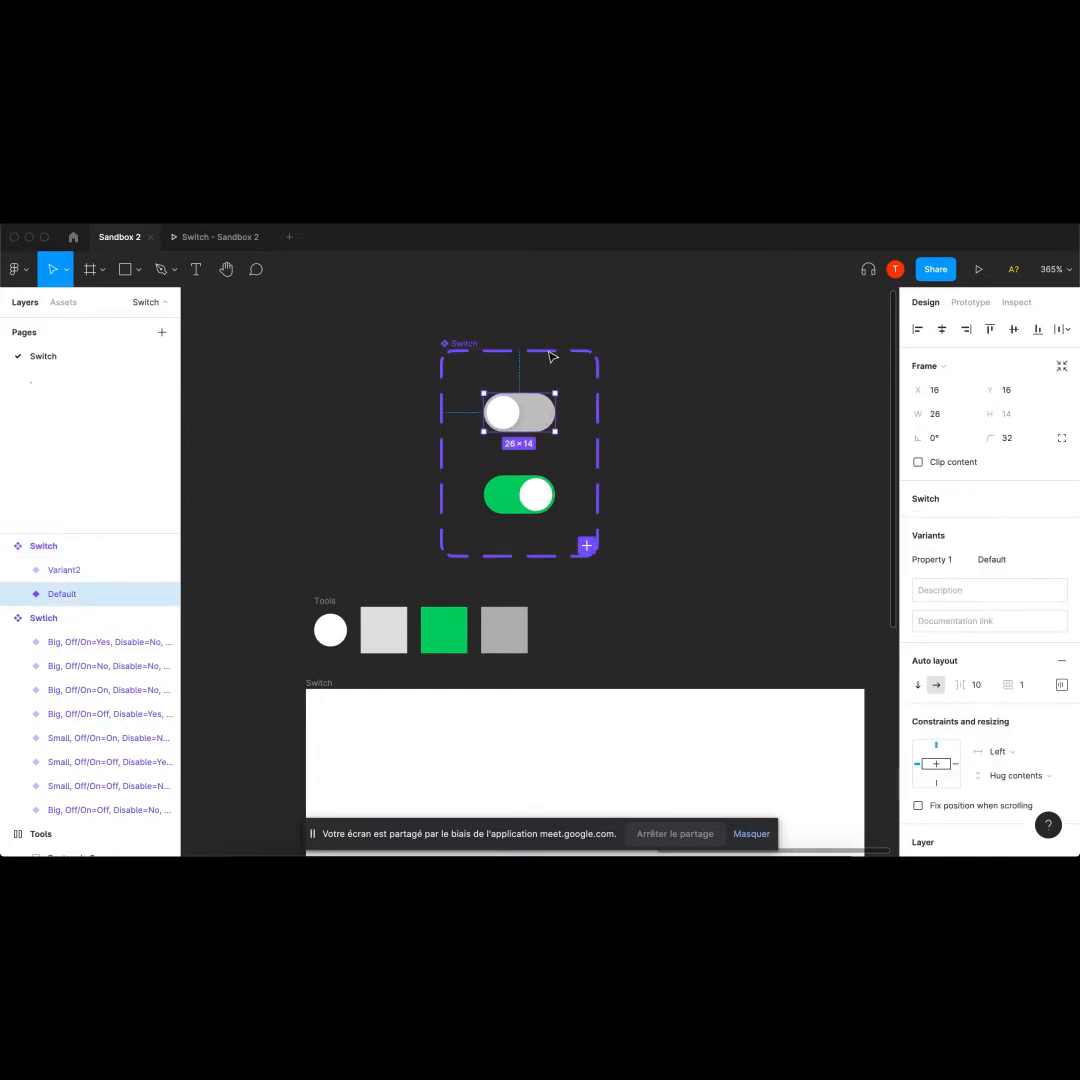
{"action": "left_click", "coordinate": [465, 340]}
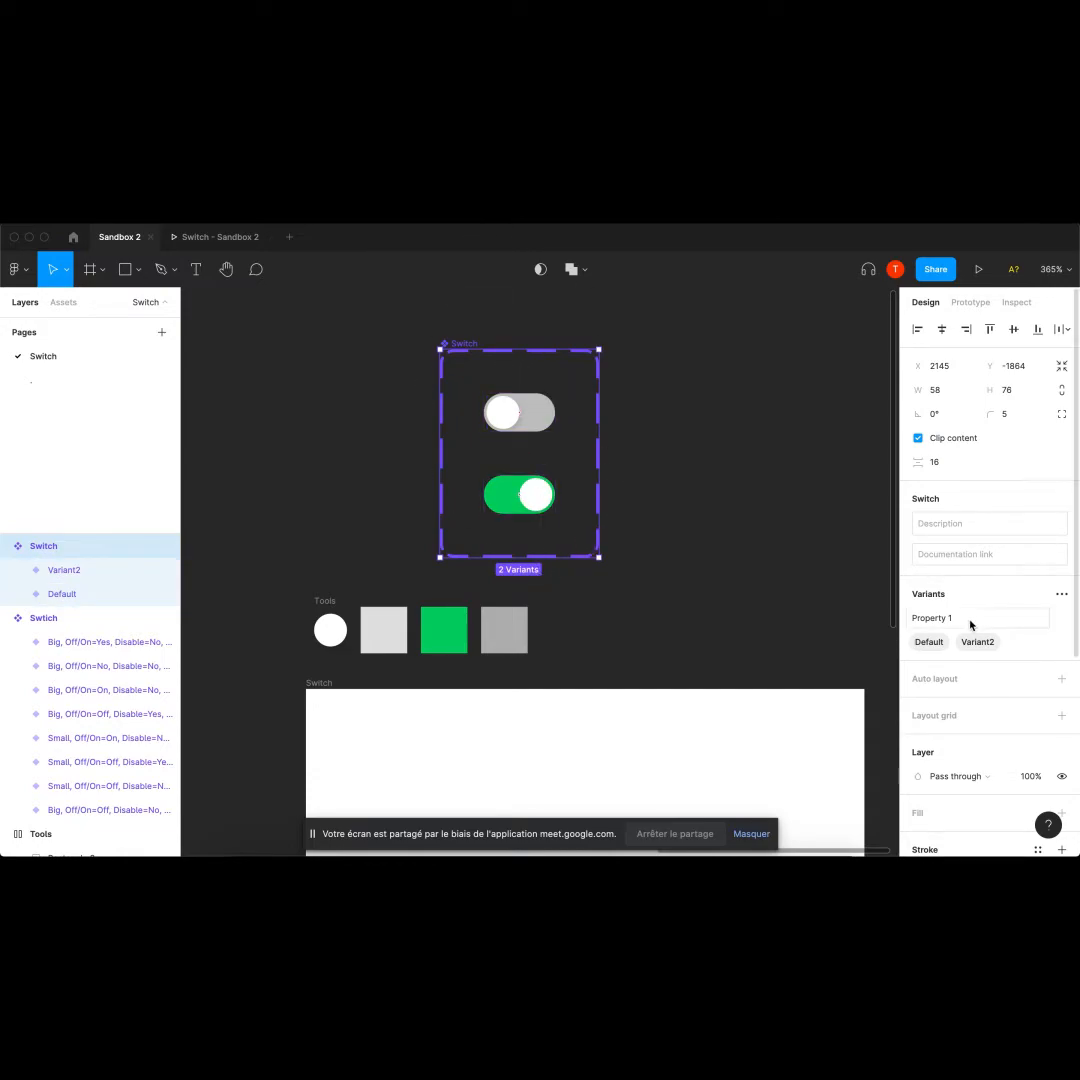
{"action": "double_click", "coordinate": [938, 620]}
{"action": "type", "text": "O"}
{"action": "left_click", "coordinate": [698, 568]}
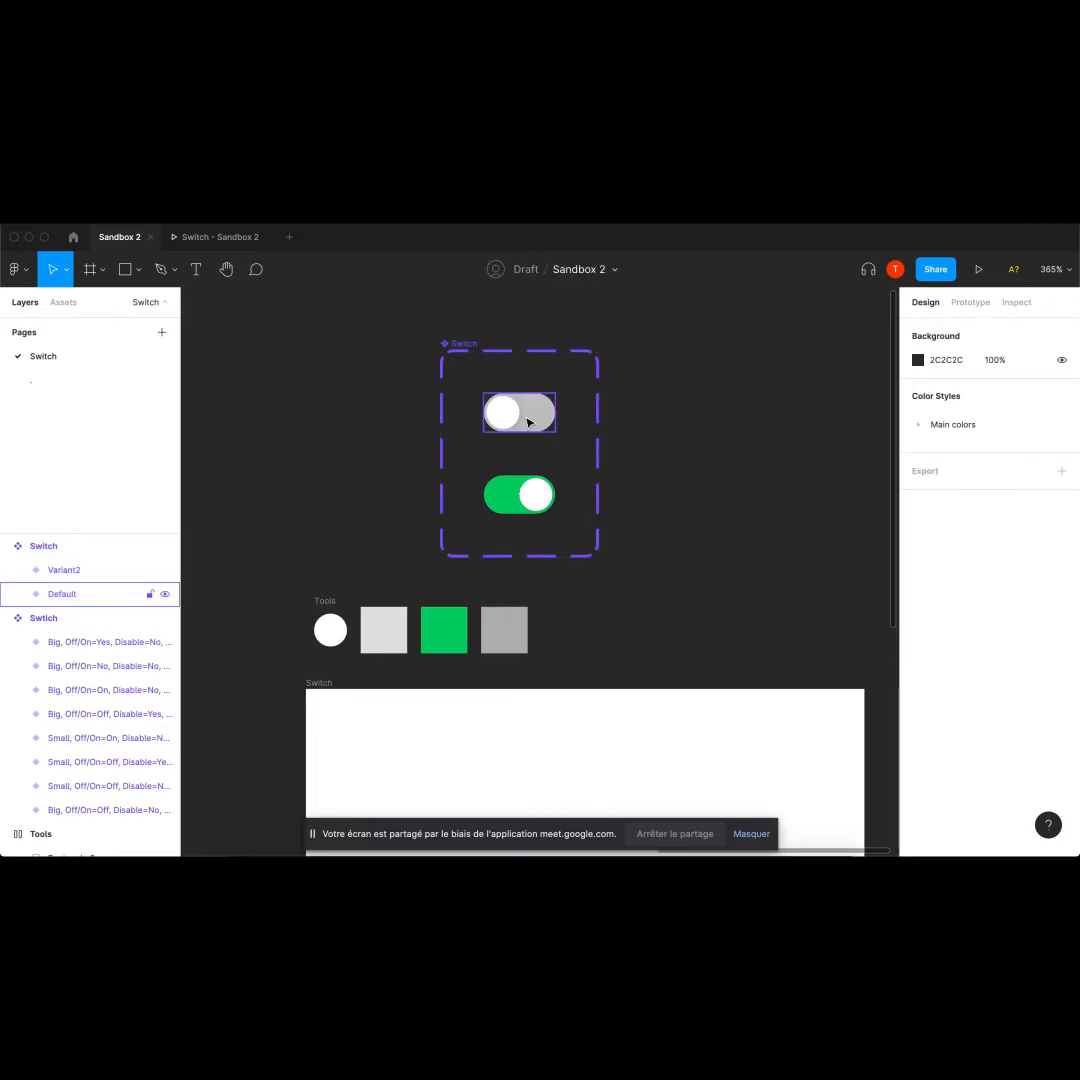
Set the grey variant's Off/On value to No.
{"action": "left_click", "coordinate": [452, 349]}
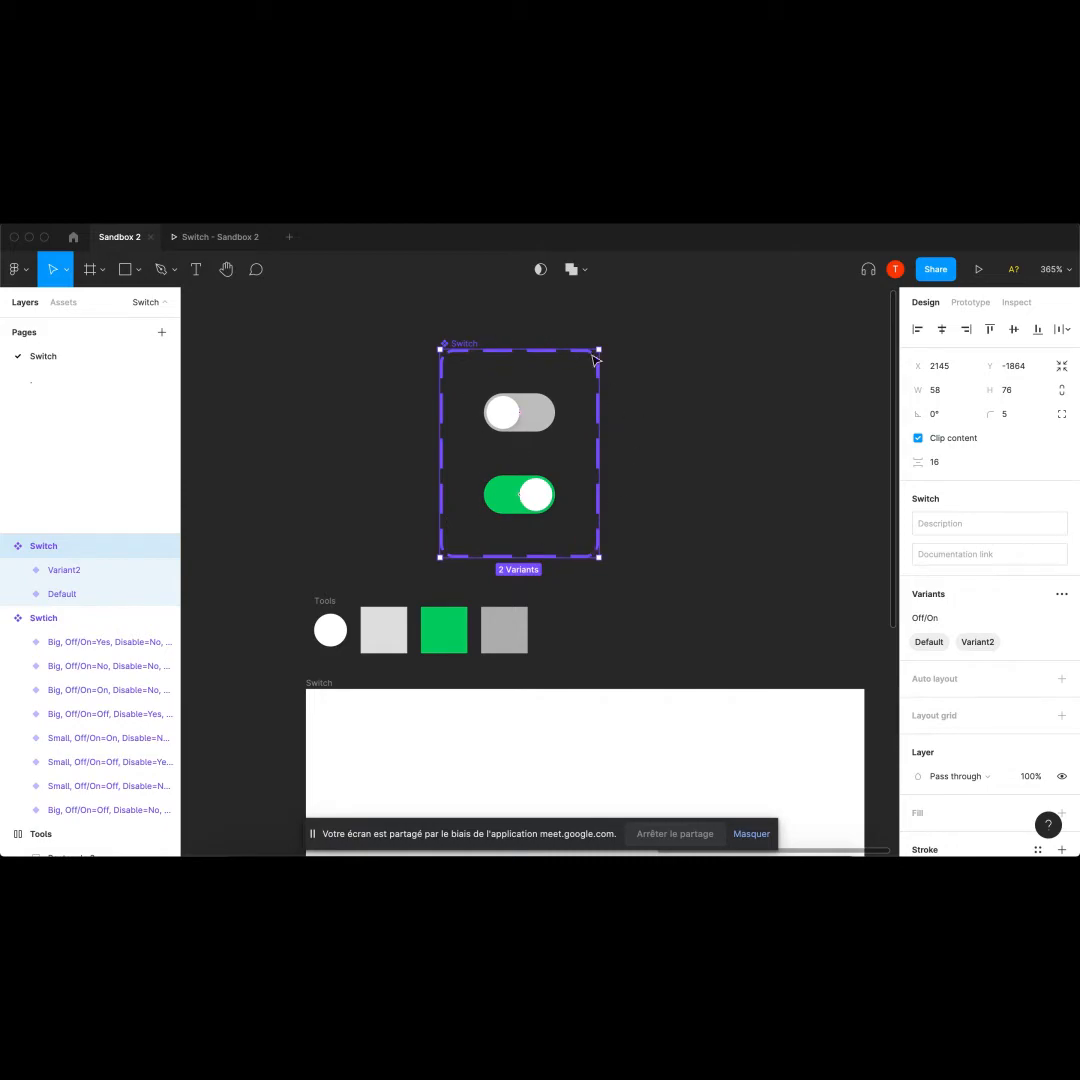
{"action": "left_click", "coordinate": [550, 430]}
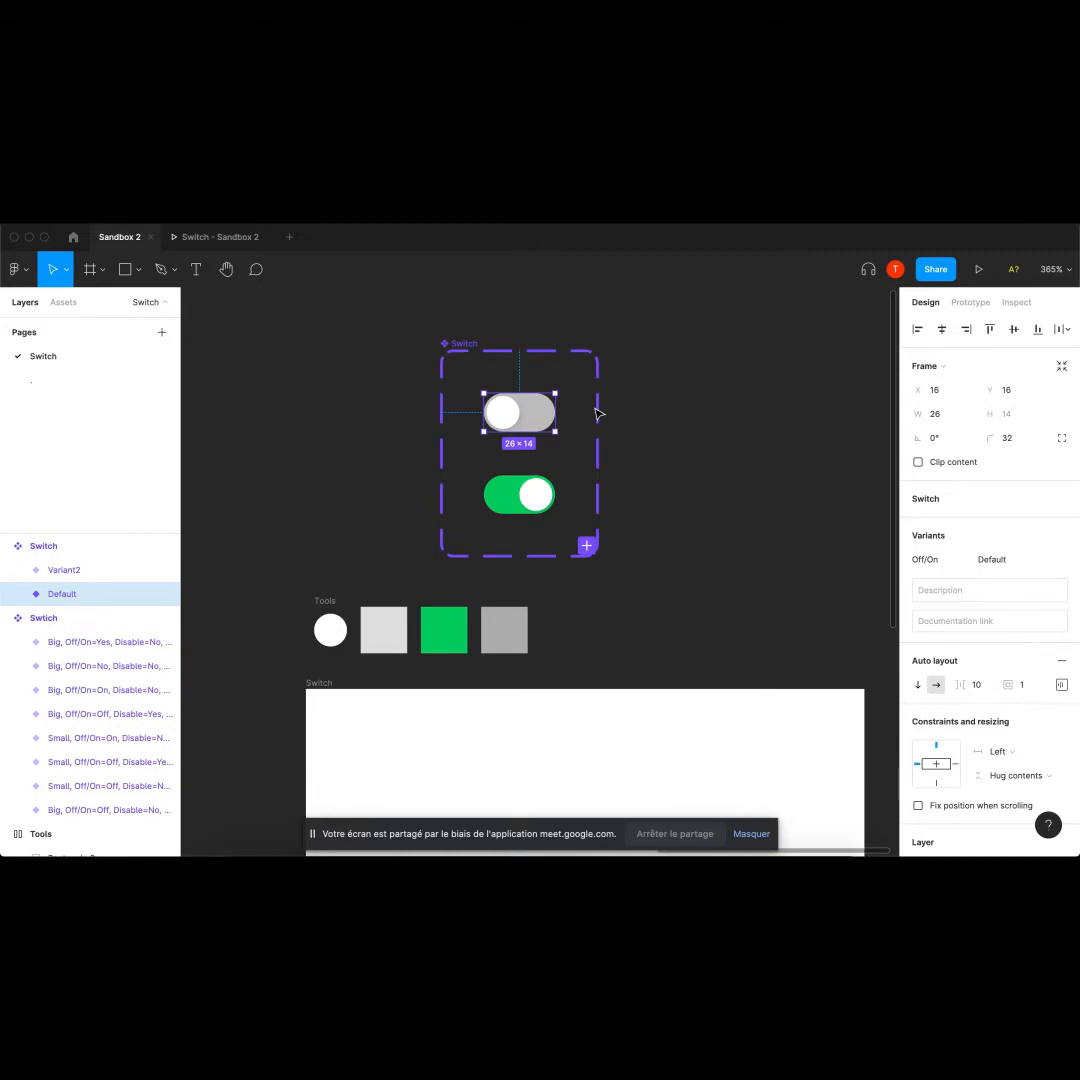
{"action": "left_click", "coordinate": [993, 563]}
{"action": "type", "text": "N"}
{"action": "key", "text": "Return"}
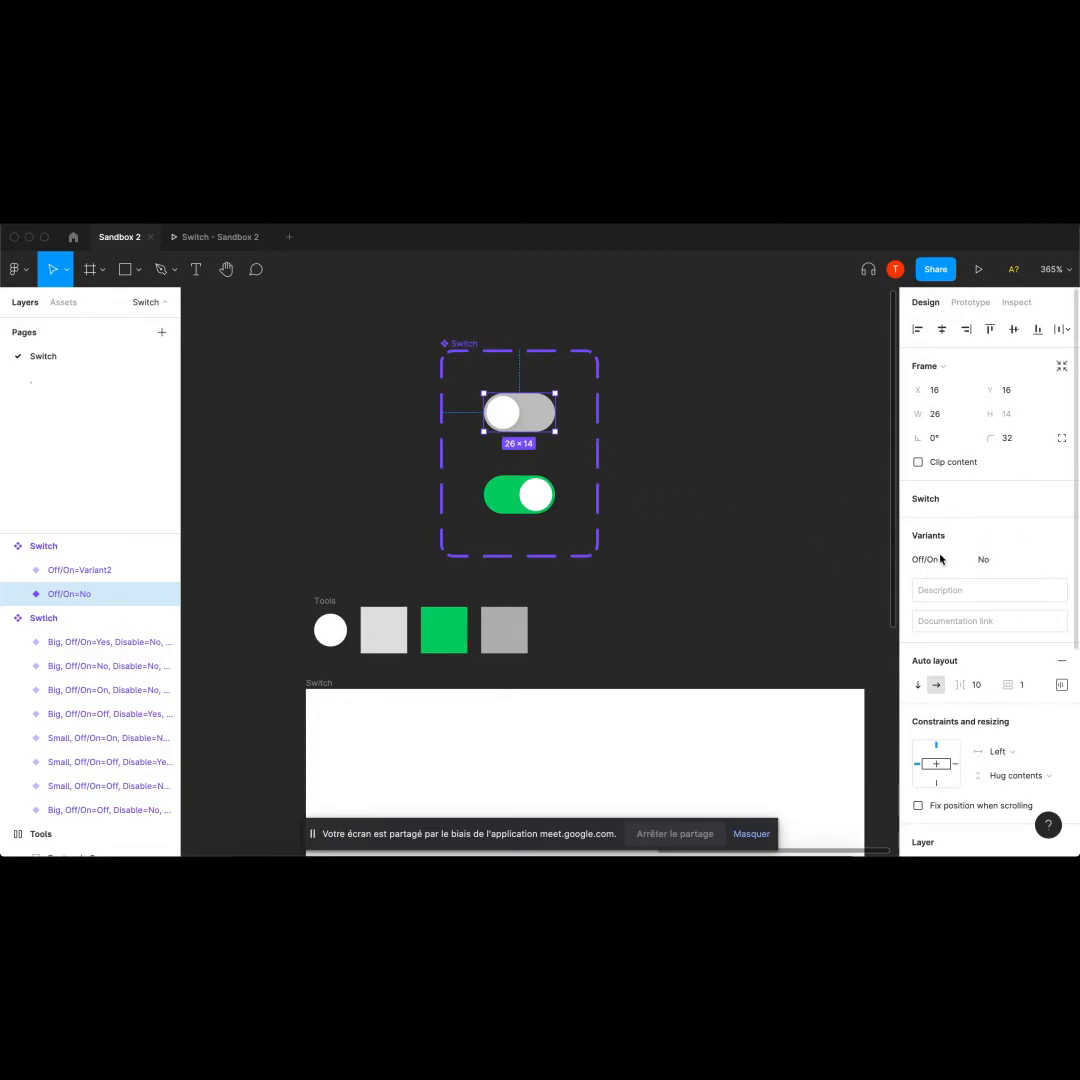
Set the green variant's Off/On value to Yes.
{"action": "left_click", "coordinate": [519, 495]}
{"action": "left_click", "coordinate": [1003, 568]}
{"action": "type", "text": "Yes"}
{"action": "left_click", "coordinate": [656, 446]}
{"action": "scroll", "coordinate": [656, 446], "scroll_direction": "up", "scroll_amount": 1}
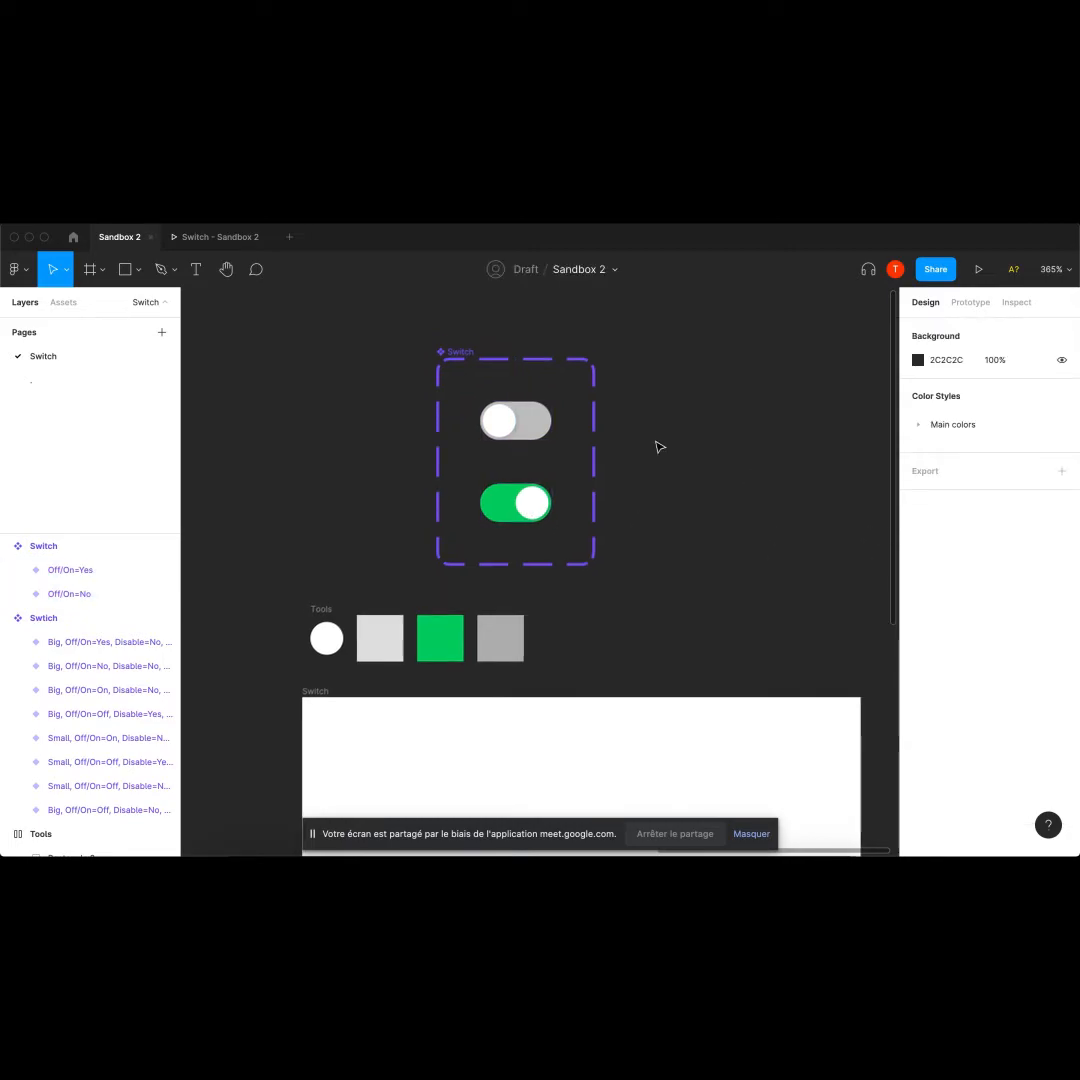
Test the Off/On property on a temporary grey Switch instance placed beside the component set, and delete the instance.
{"action": "left_click", "coordinate": [516, 415]}
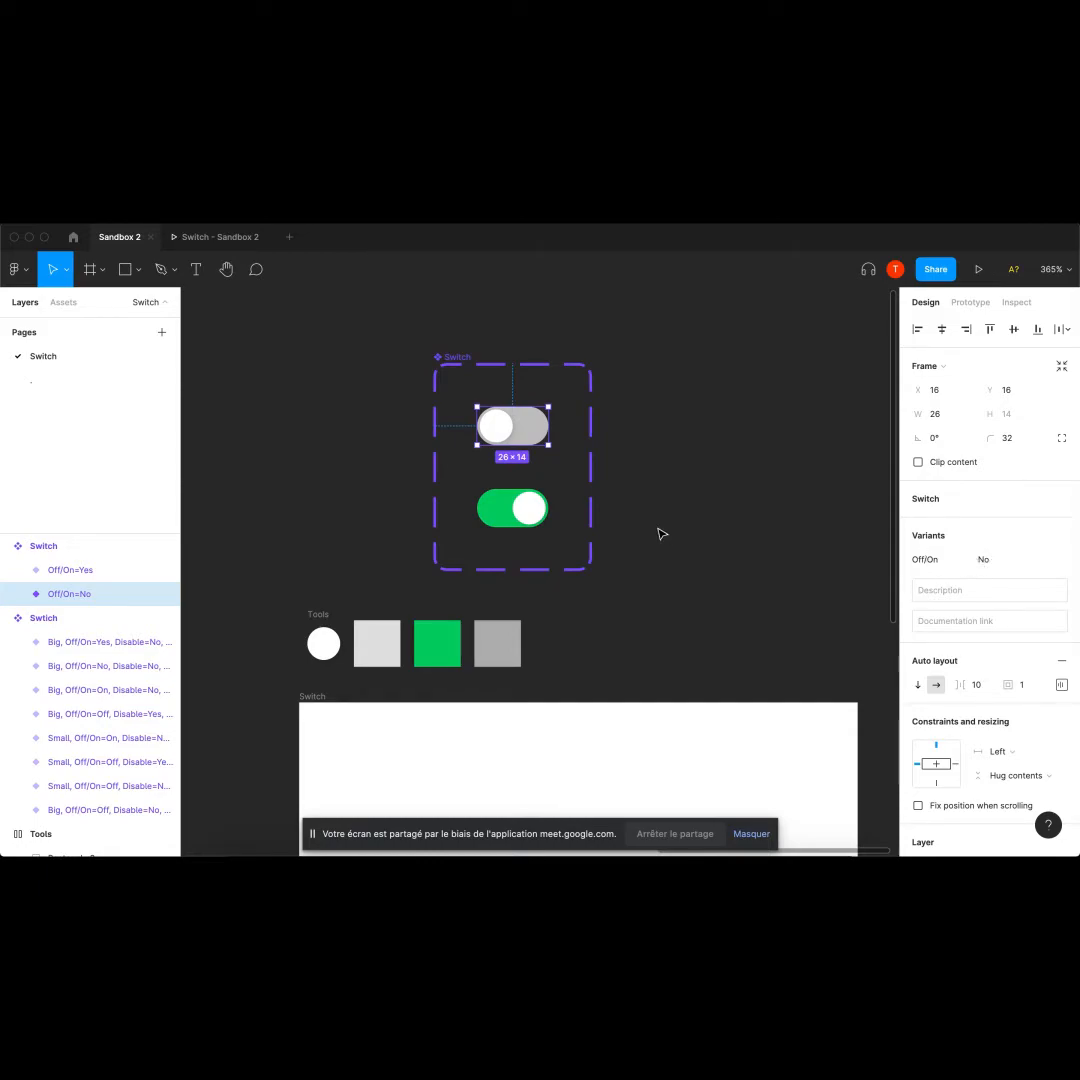
{"action": "left_click_drag", "start_coordinate": [518, 430], "coordinate": [687, 436]}
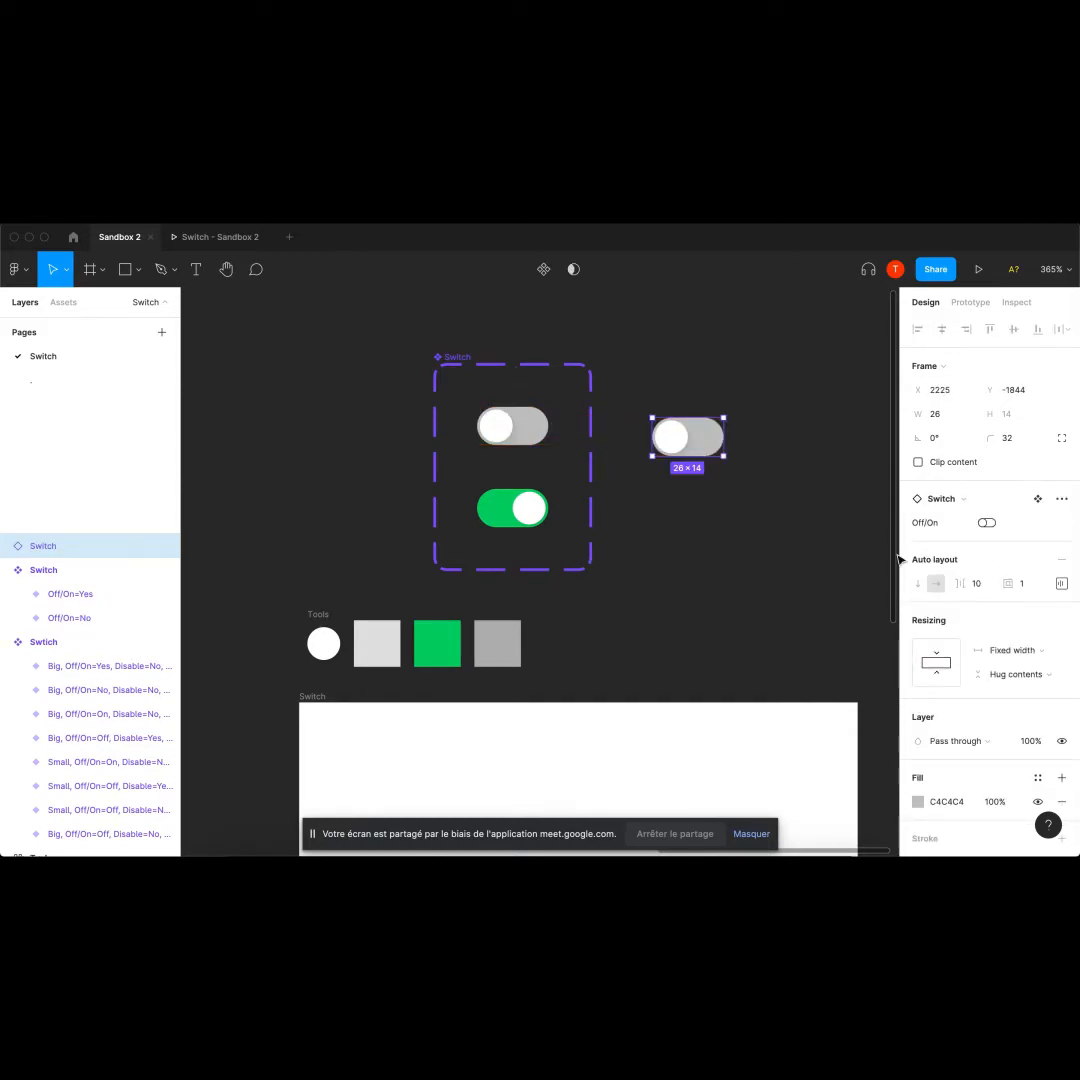
{"action": "left_click", "coordinate": [986, 522]}
{"action": "left_click", "coordinate": [986, 522]}
{"action": "left_click", "coordinate": [986, 522]}
{"action": "left_click", "coordinate": [986, 522]}
{"action": "left_click", "coordinate": [986, 522]}
{"action": "left_click", "coordinate": [986, 522]}
{"action": "left_click", "coordinate": [986, 522]}
{"action": "left_click", "coordinate": [986, 522]}
{"action": "left_click", "coordinate": [986, 522]}
{"action": "left_click", "coordinate": [986, 522]}
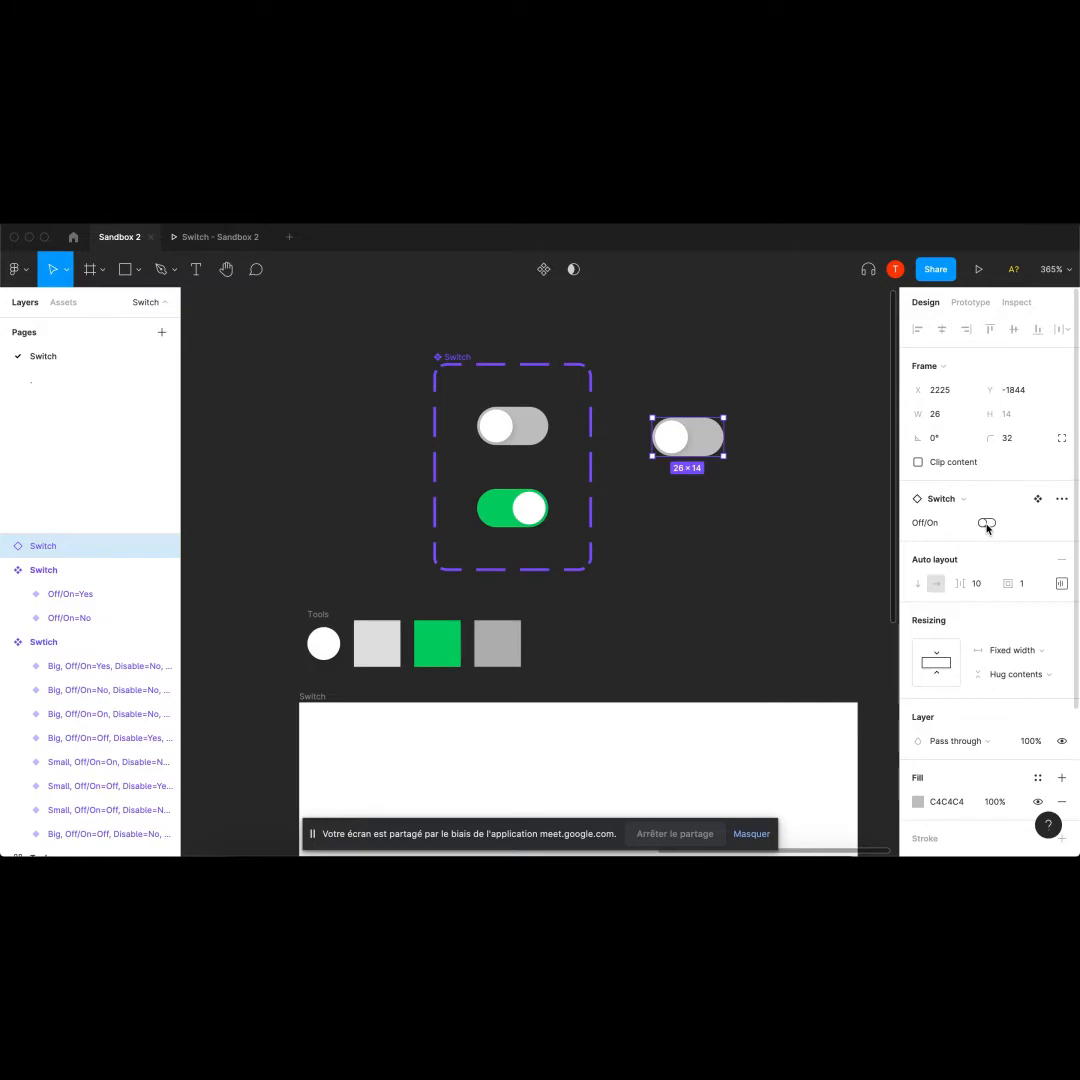
{"action": "left_click", "coordinate": [986, 522]}
{"action": "left_click", "coordinate": [986, 522]}
{"action": "left_click", "coordinate": [986, 523]}
{"action": "left_click", "coordinate": [986, 523]}
{"action": "left_click", "coordinate": [986, 523]}
{"action": "left_click", "coordinate": [986, 523]}
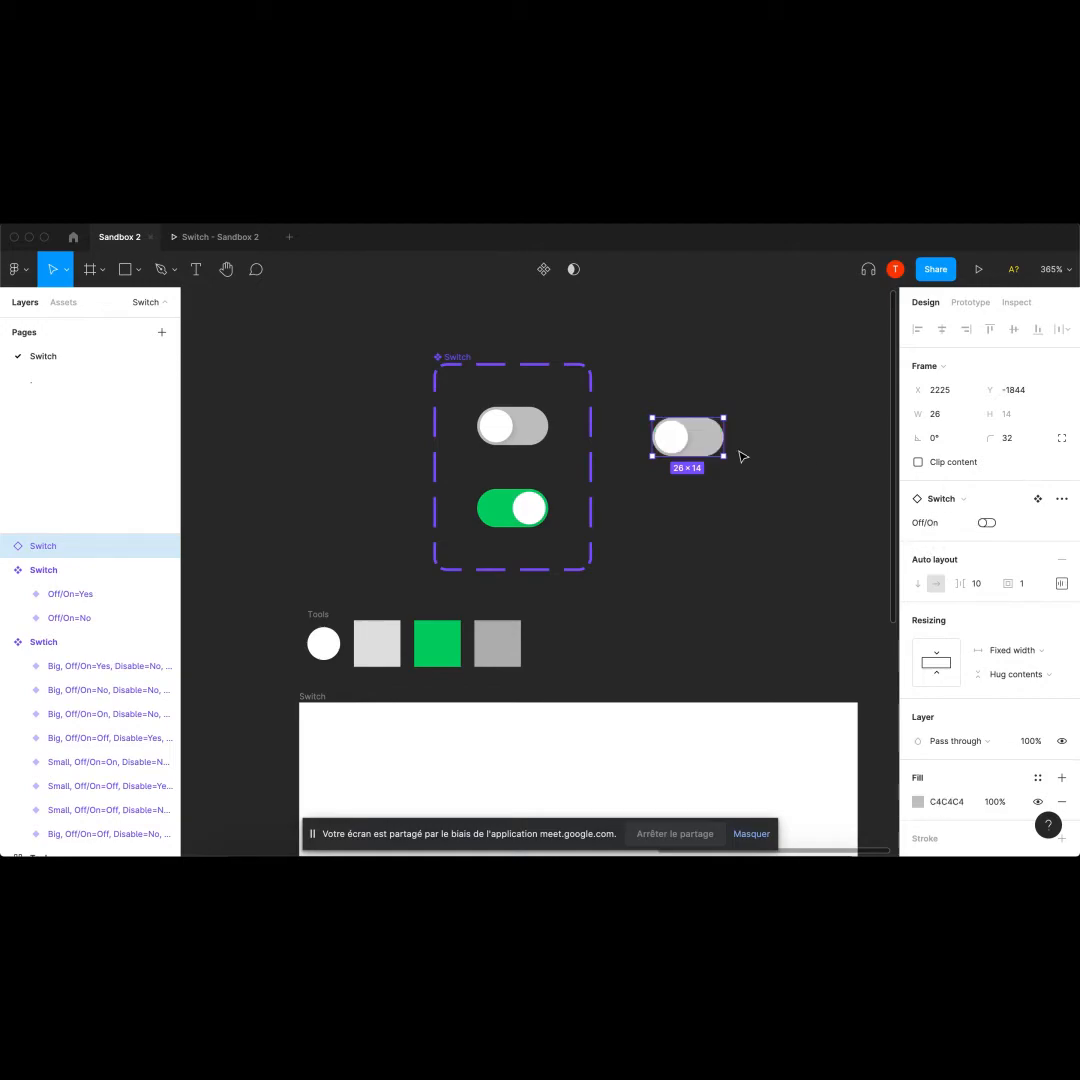
{"action": "key", "text": "Delete"}
Move the Switch component set to X 2135, Y -1912 and add a third variant to it.
{"action": "left_click_drag", "start_coordinate": [463, 364], "coordinate": [441, 332]}
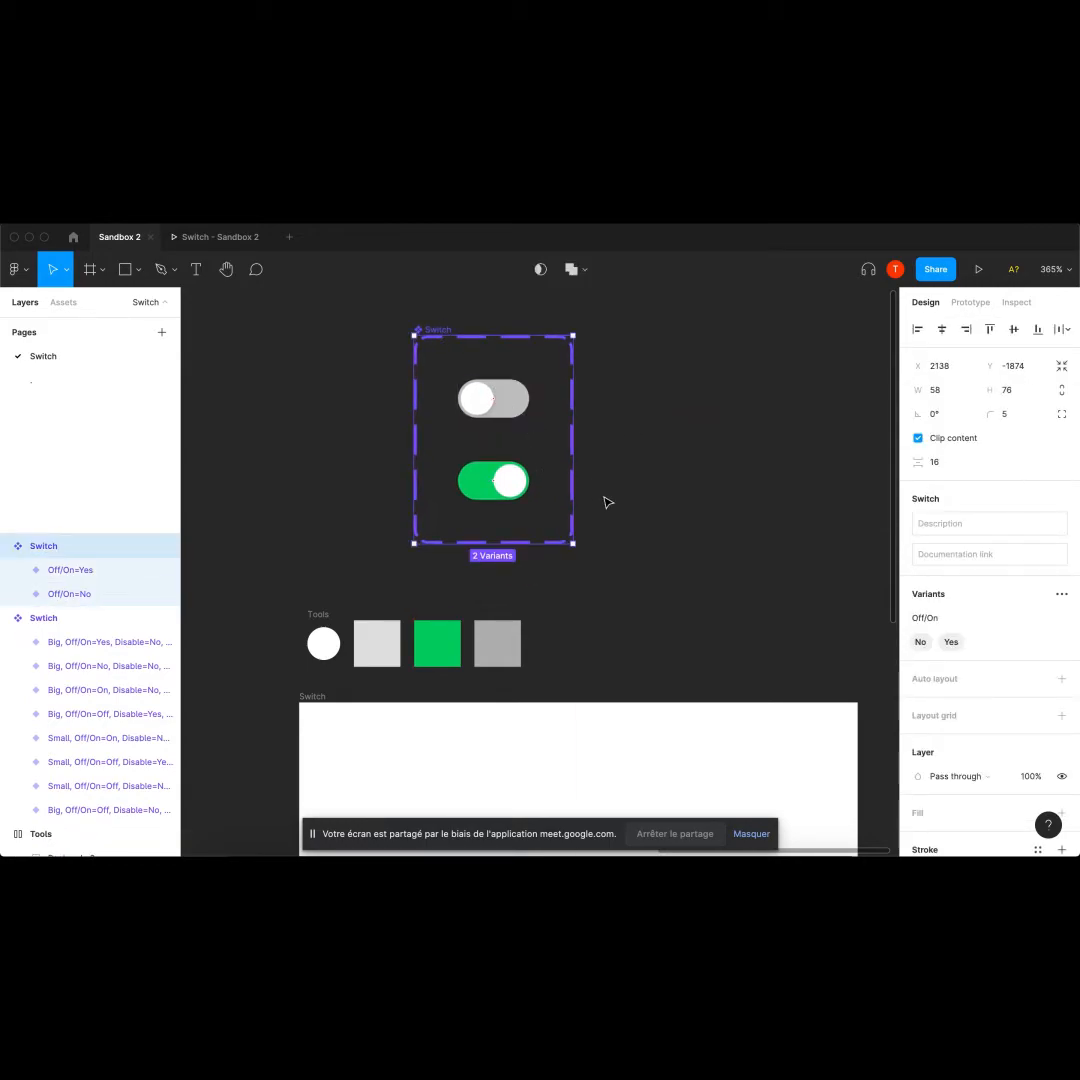
{"action": "left_click_drag", "start_coordinate": [435, 329], "coordinate": [419, 322]}
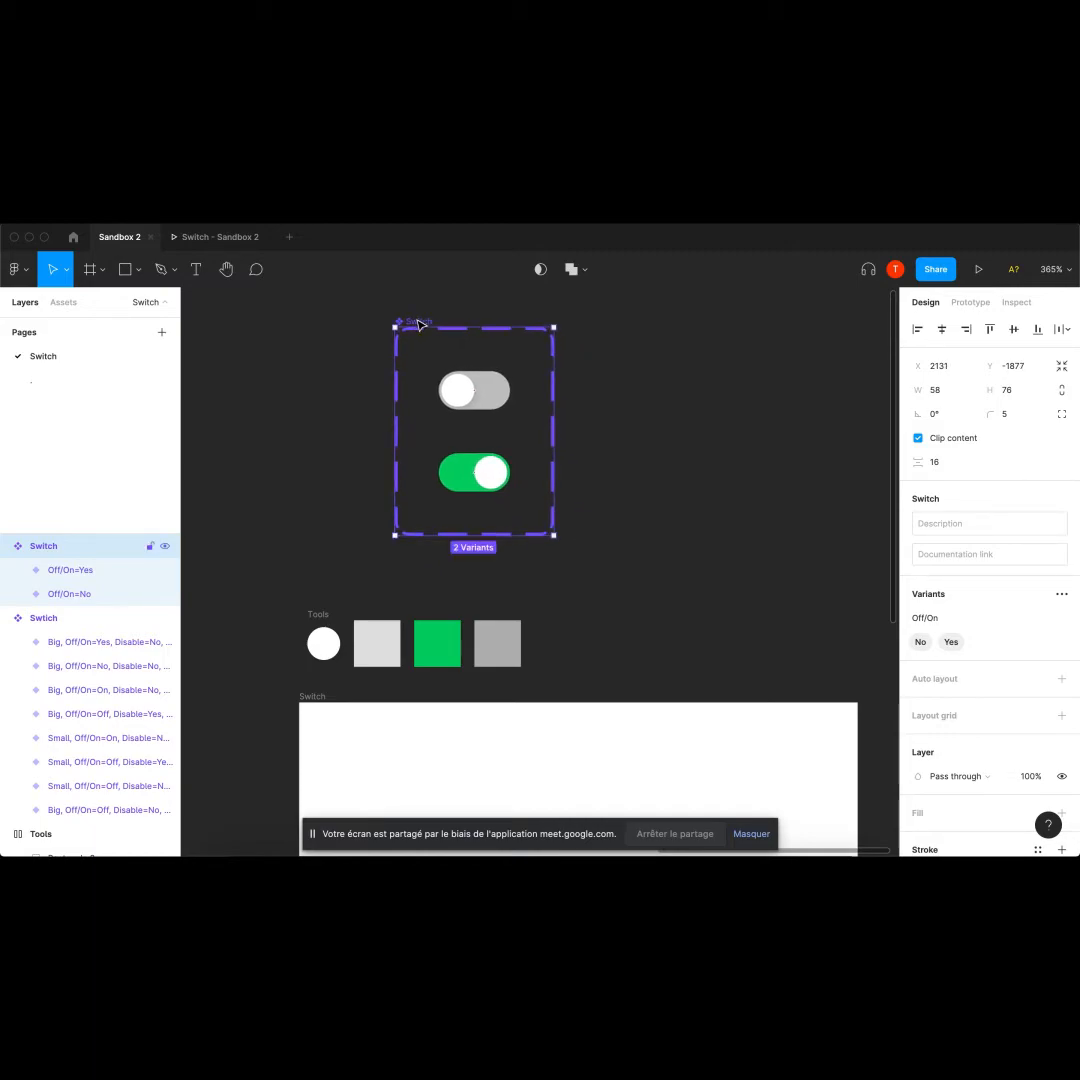
{"action": "left_click", "coordinate": [480, 386]}
{"action": "left_click_drag", "start_coordinate": [429, 321], "coordinate": [429, 381]}
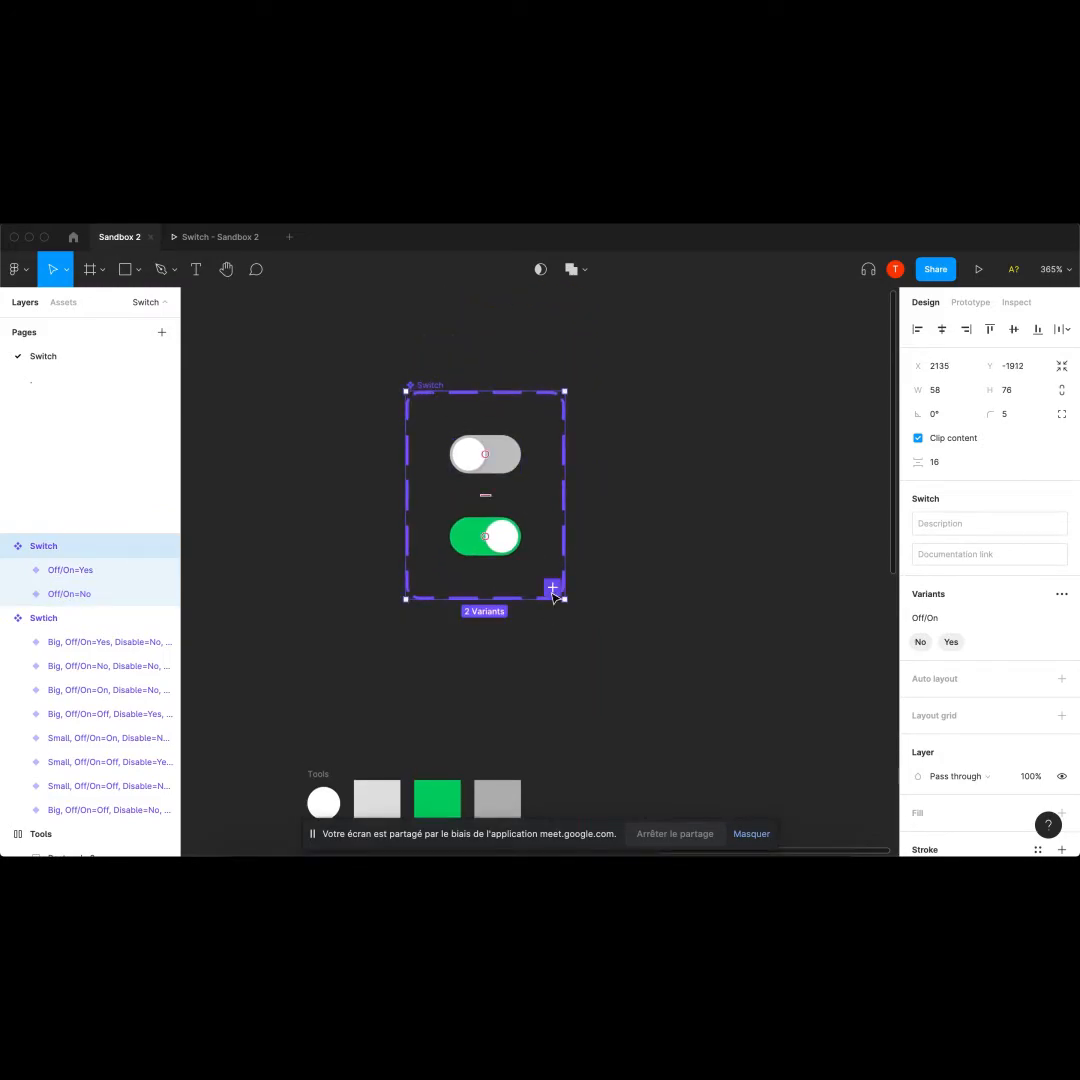
{"action": "left_click", "coordinate": [553, 592]}
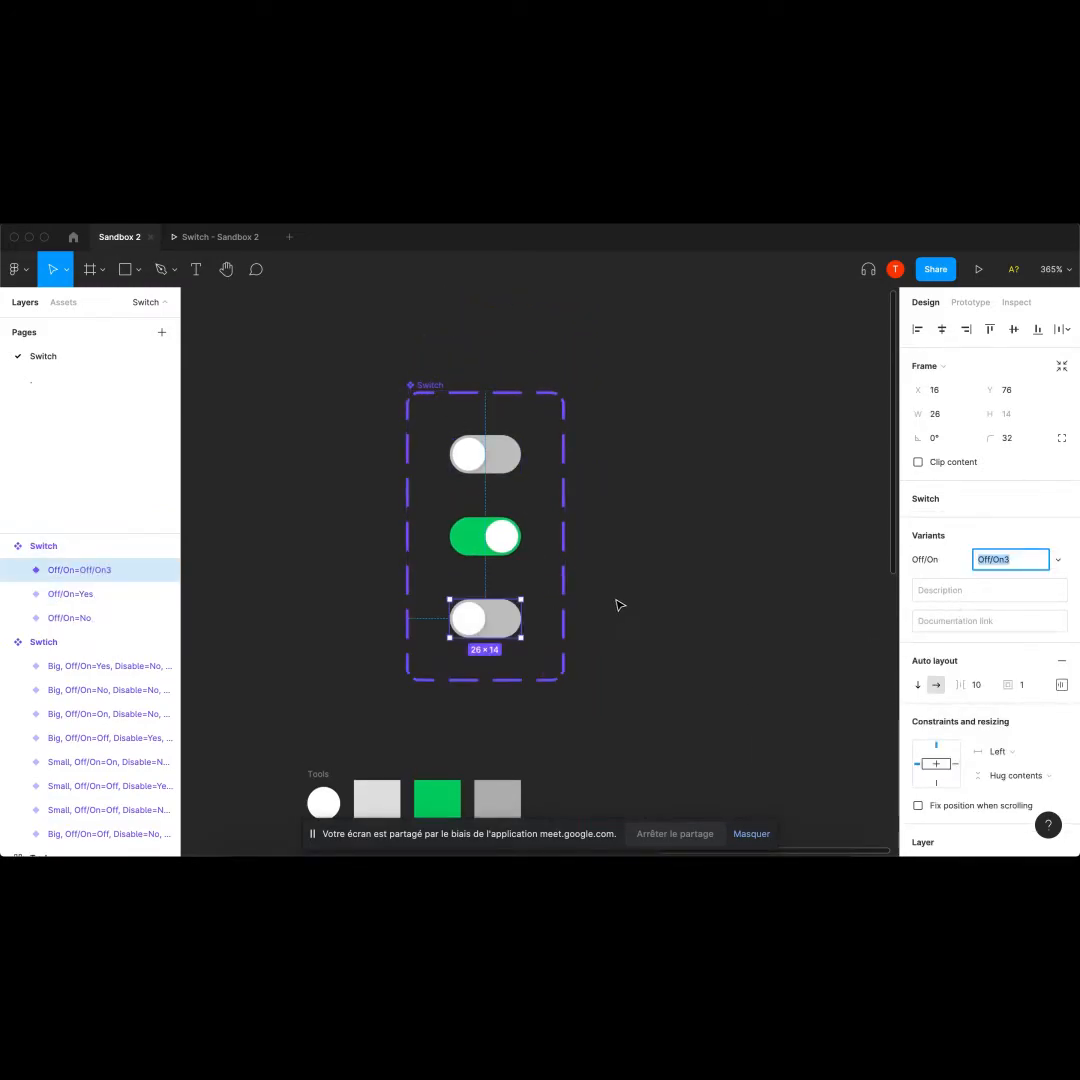
{"action": "left_click", "coordinate": [618, 605]}
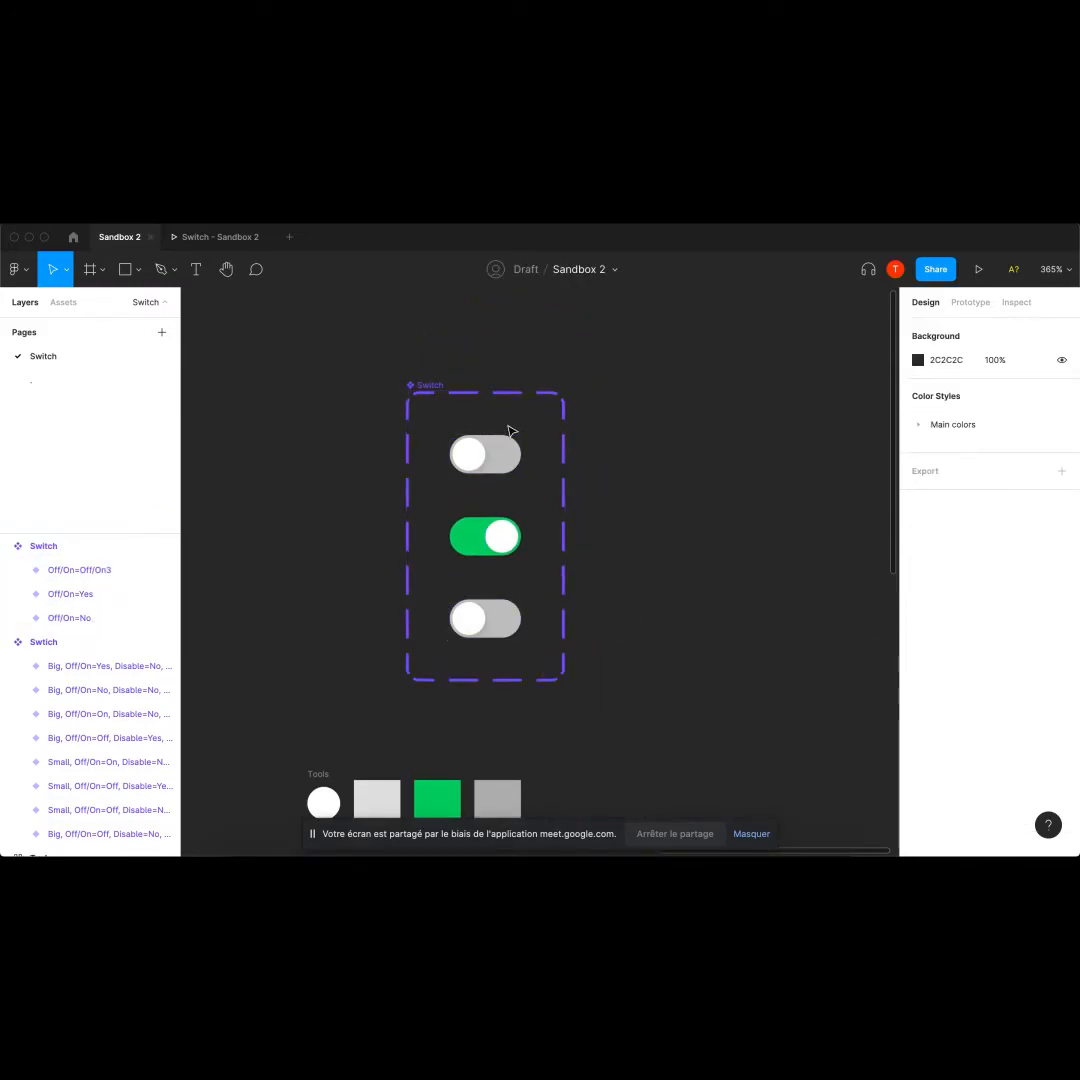
Add a new variant property named Disable to the Switch component set.
{"action": "left_click", "coordinate": [429, 385]}
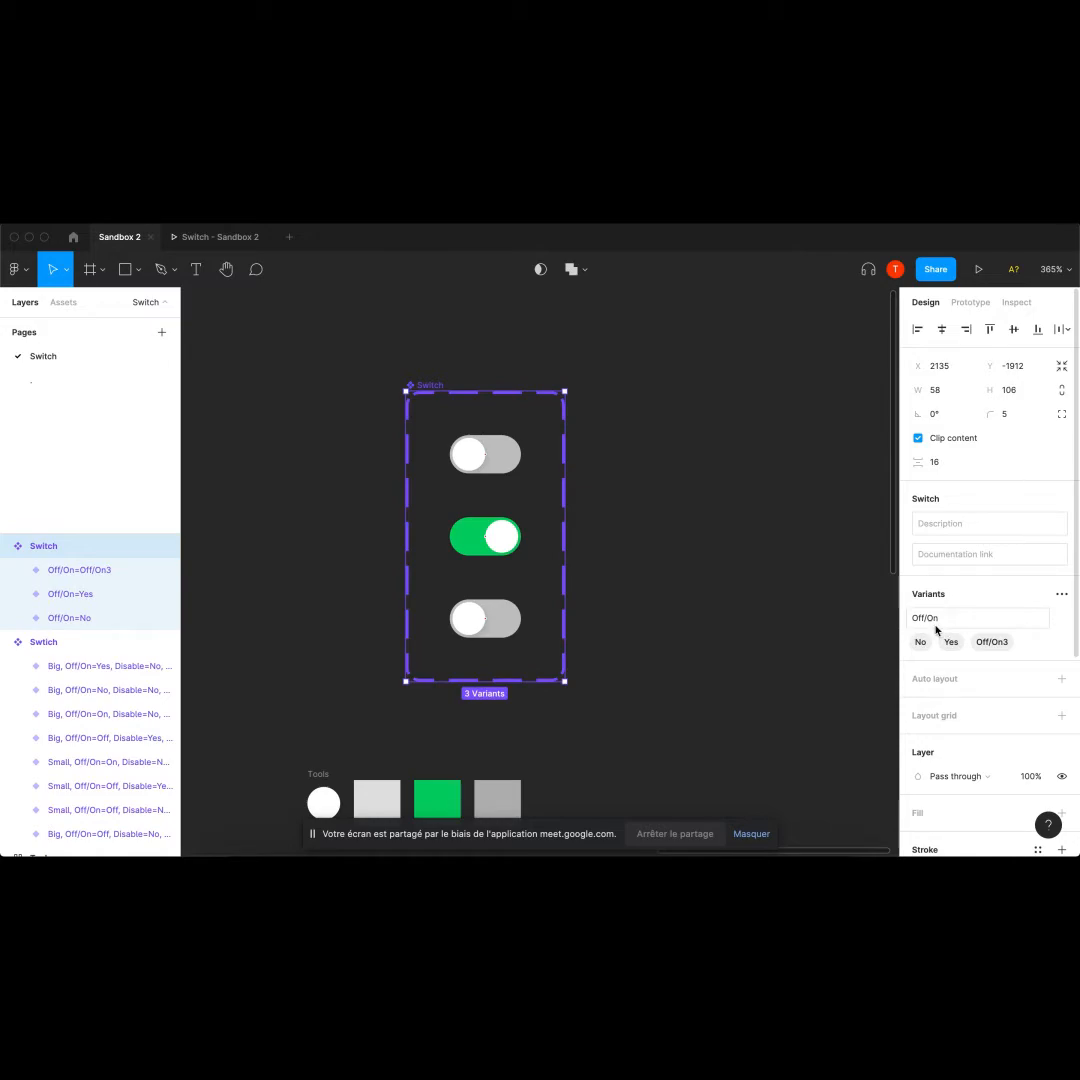
{"action": "left_click", "coordinate": [1064, 595]}
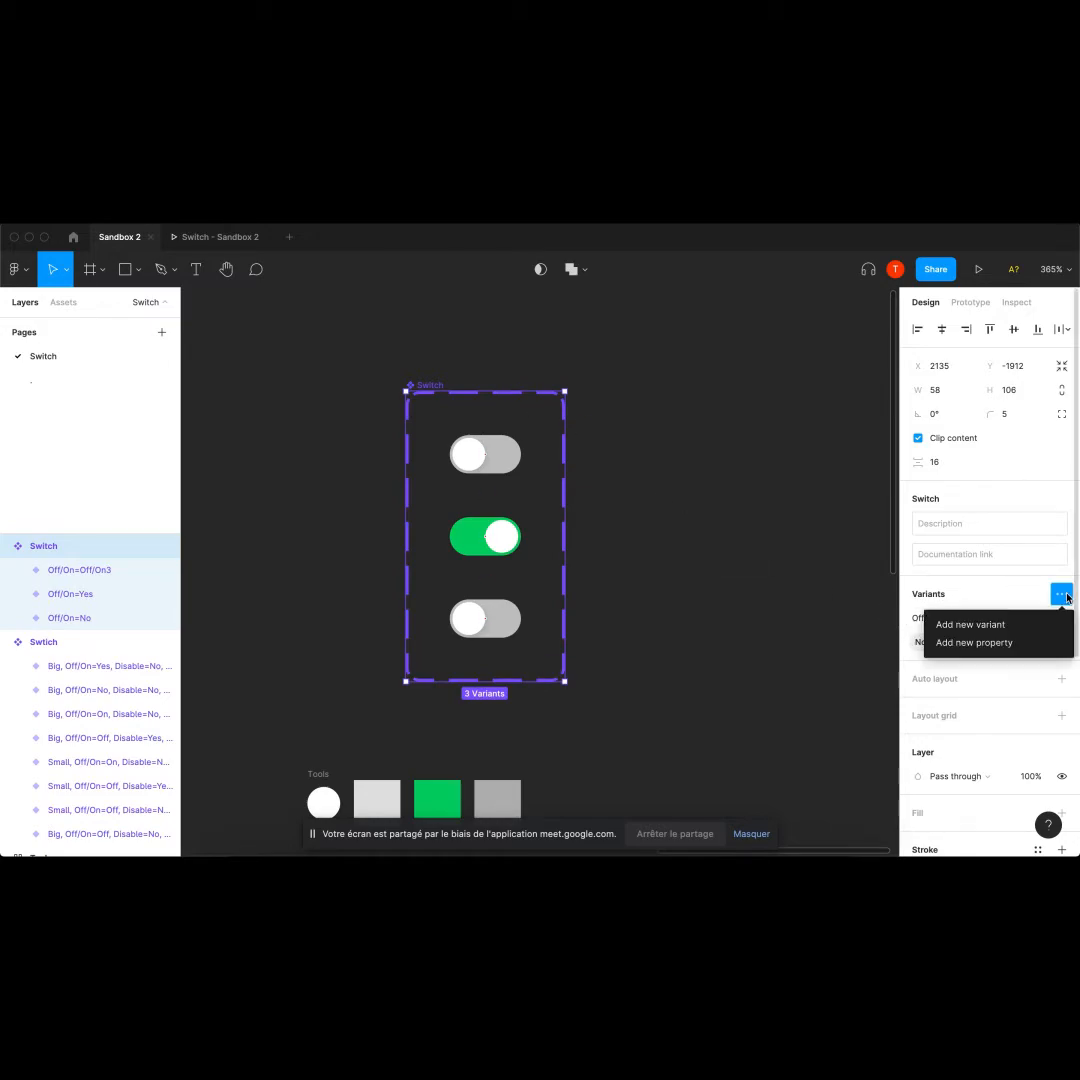
{"action": "left_click", "coordinate": [955, 644]}
{"action": "type", "text": "Disable"}
{"action": "key", "text": "Return"}
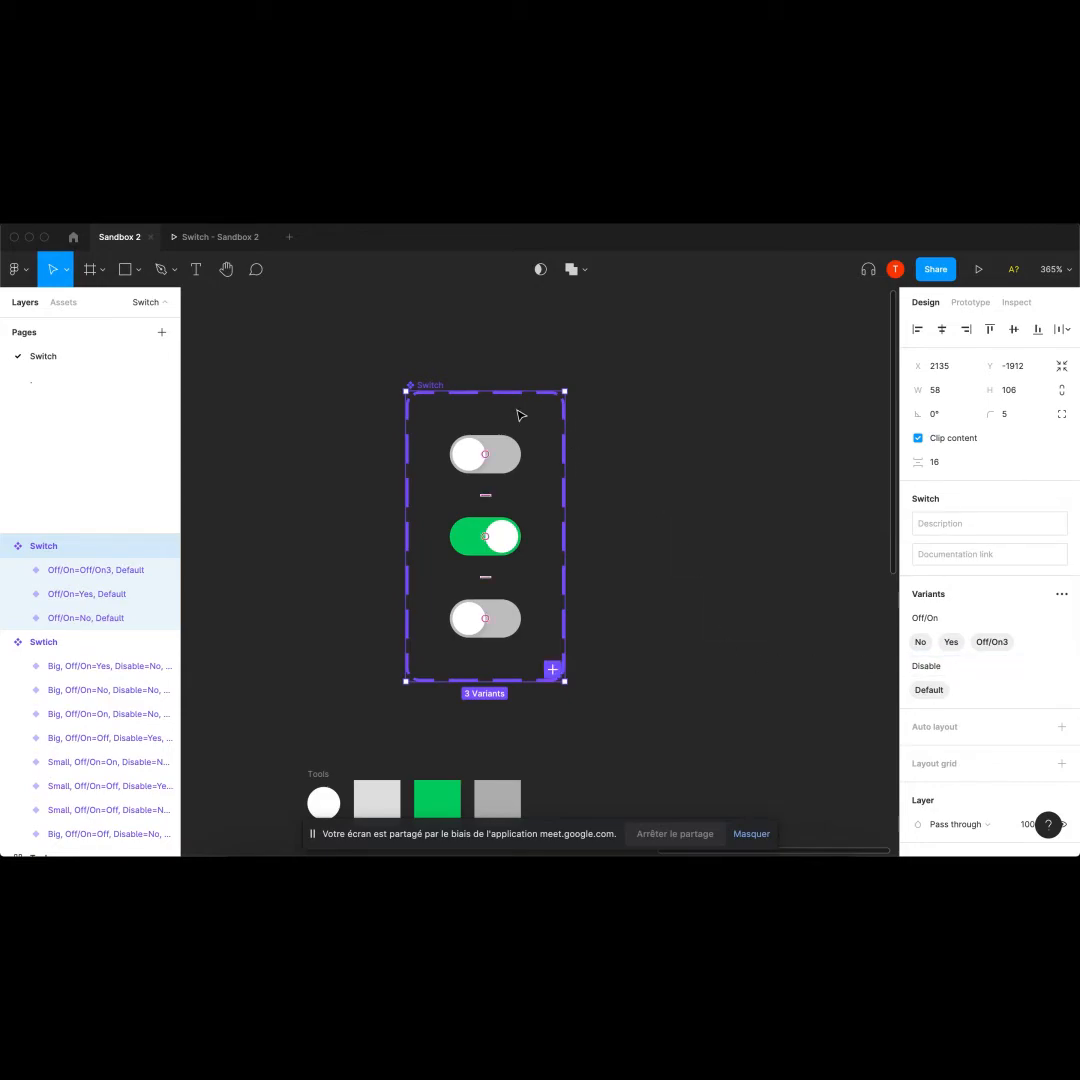
Set the Disable value to No for both the first grey variant and the green variant.
{"action": "left_click", "coordinate": [508, 462]}
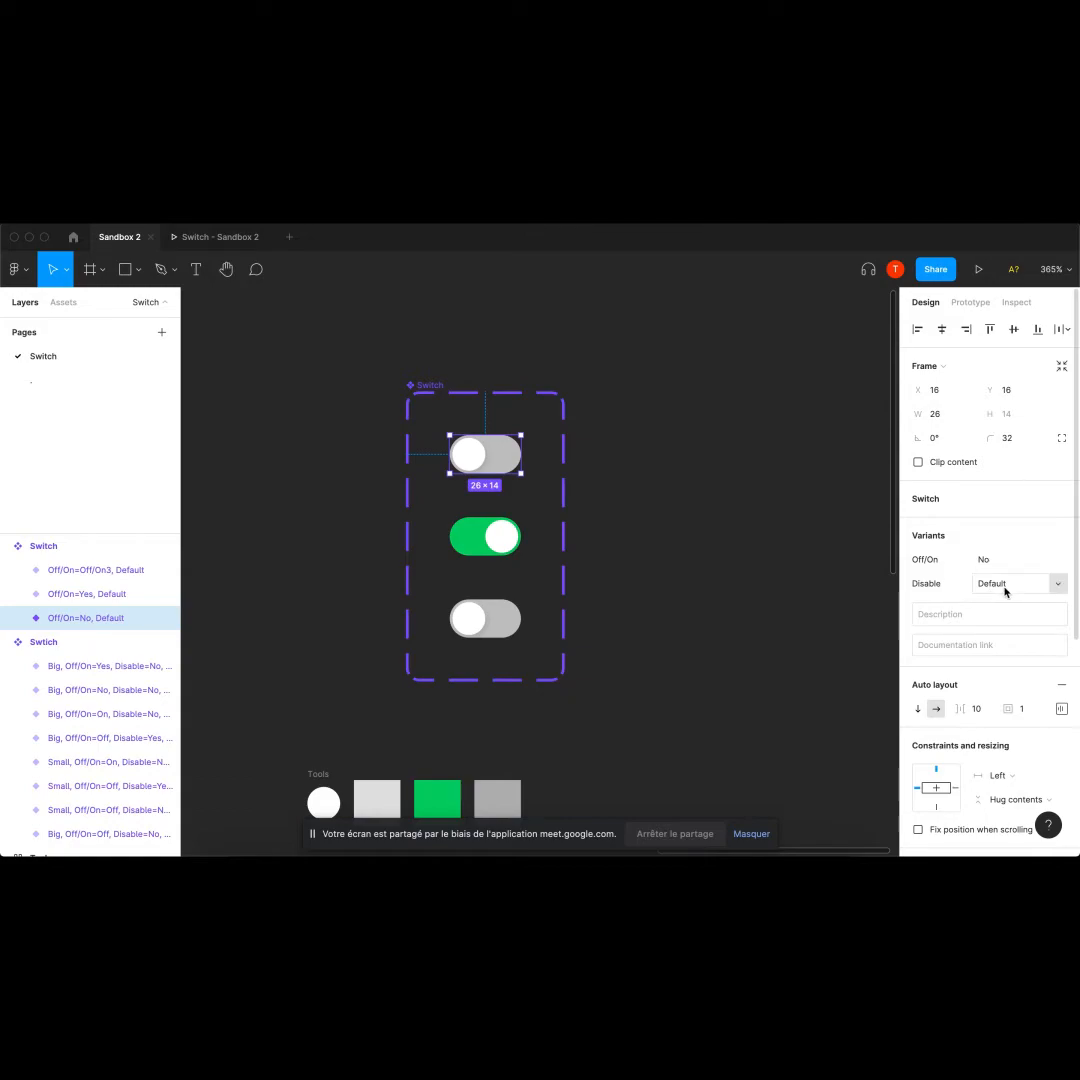
{"action": "left_click", "coordinate": [1005, 591]}
{"action": "type", "text": "No"}
{"action": "left_click", "coordinate": [873, 586]}
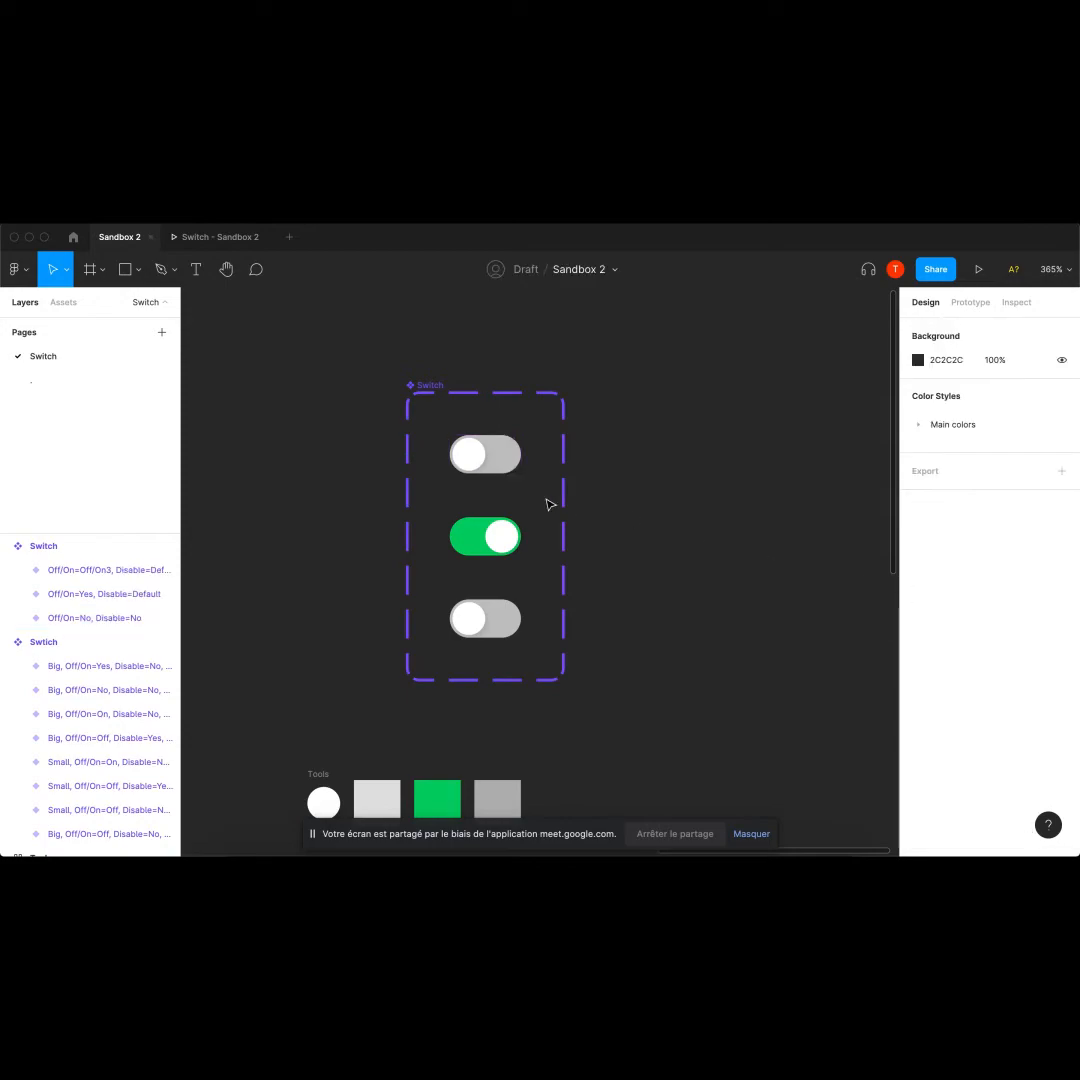
{"action": "left_click", "coordinate": [488, 537]}
{"action": "left_click", "coordinate": [990, 585]}
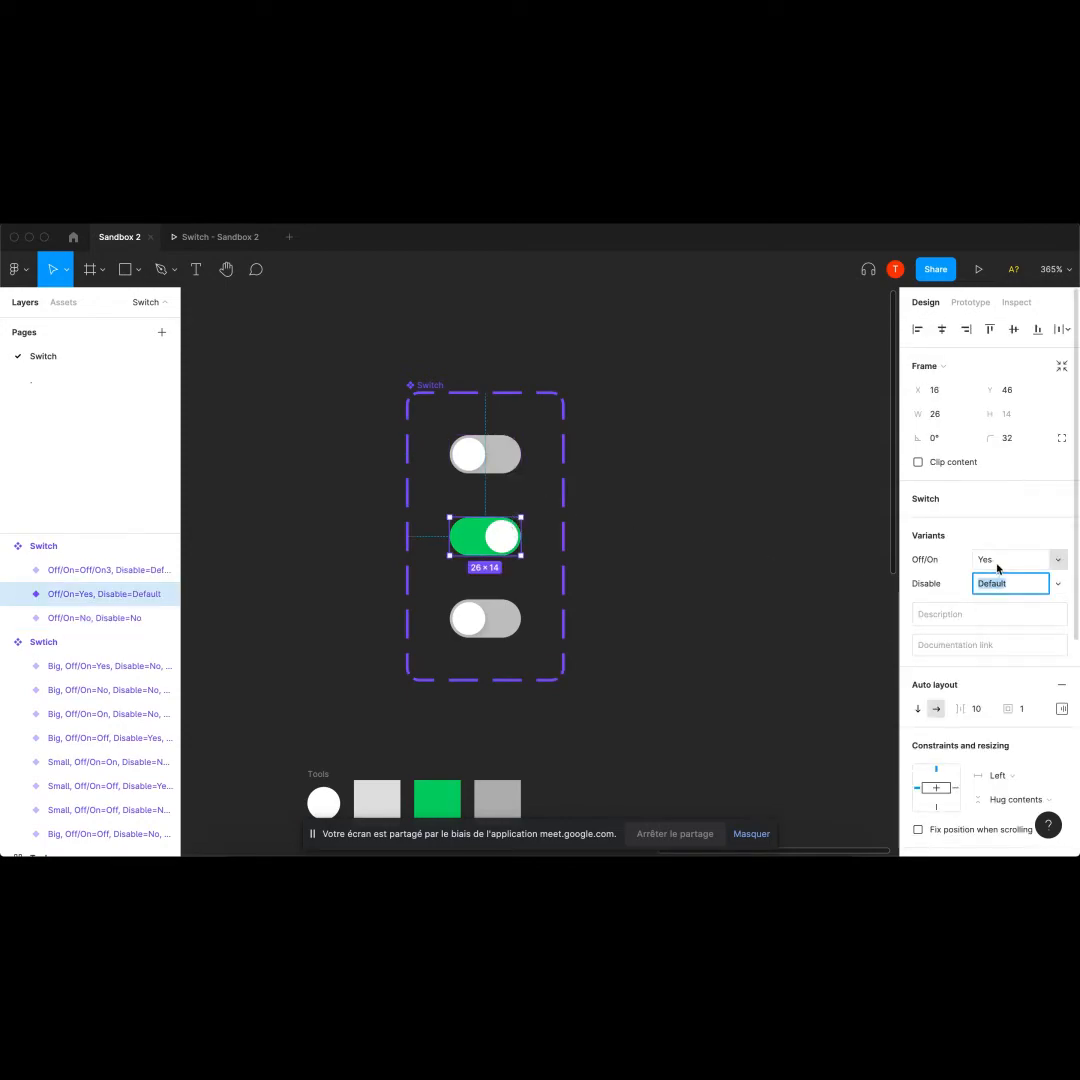
{"action": "type", "text": "No"}
{"action": "left_click", "coordinate": [670, 598]}
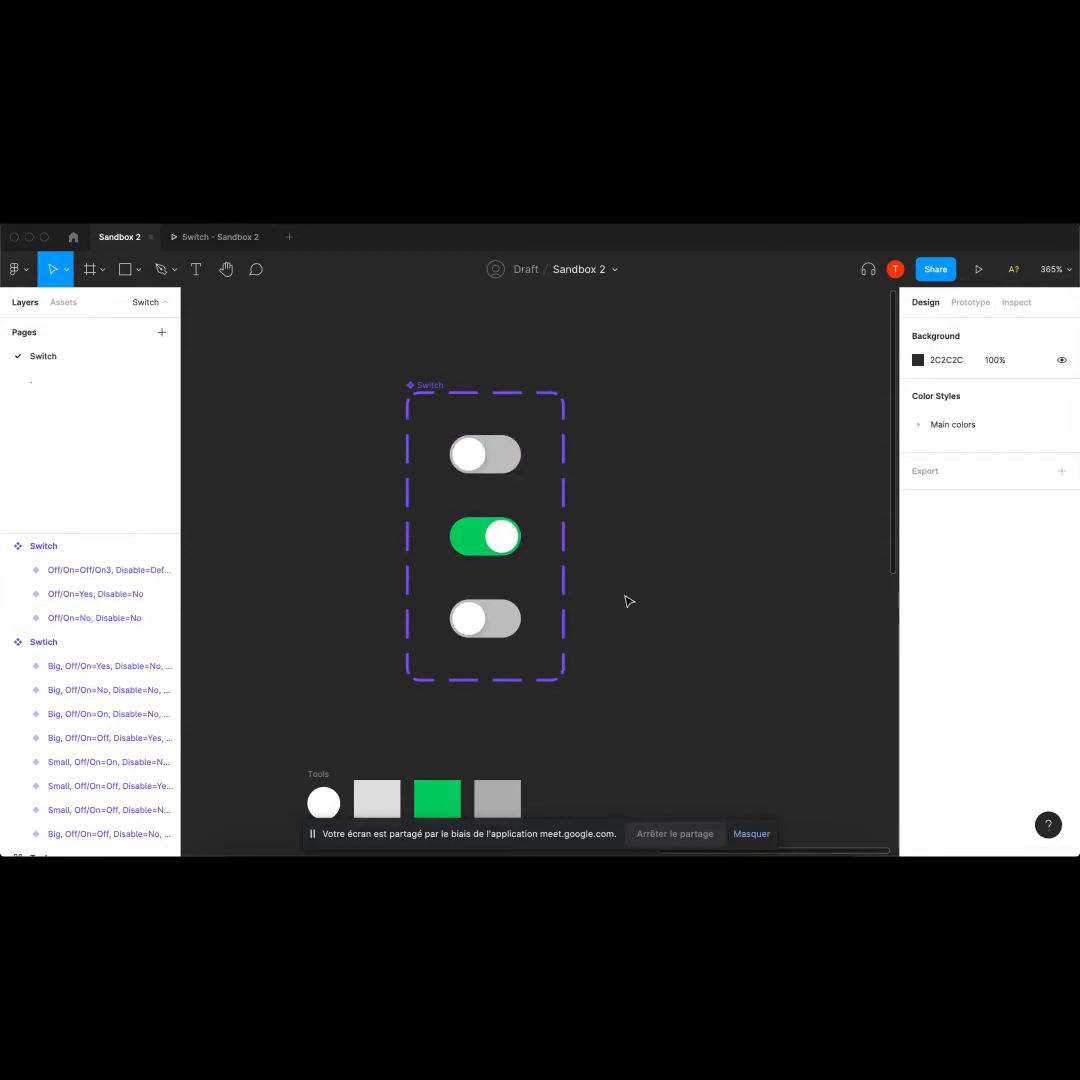
Set the third variant's Disable value to Yes and its Off/On value to No.
{"action": "left_click", "coordinate": [490, 618]}
{"action": "scroll", "coordinate": [490, 618], "scroll_direction": "down", "scroll_amount": 1}
{"action": "left_click", "coordinate": [999, 588]}
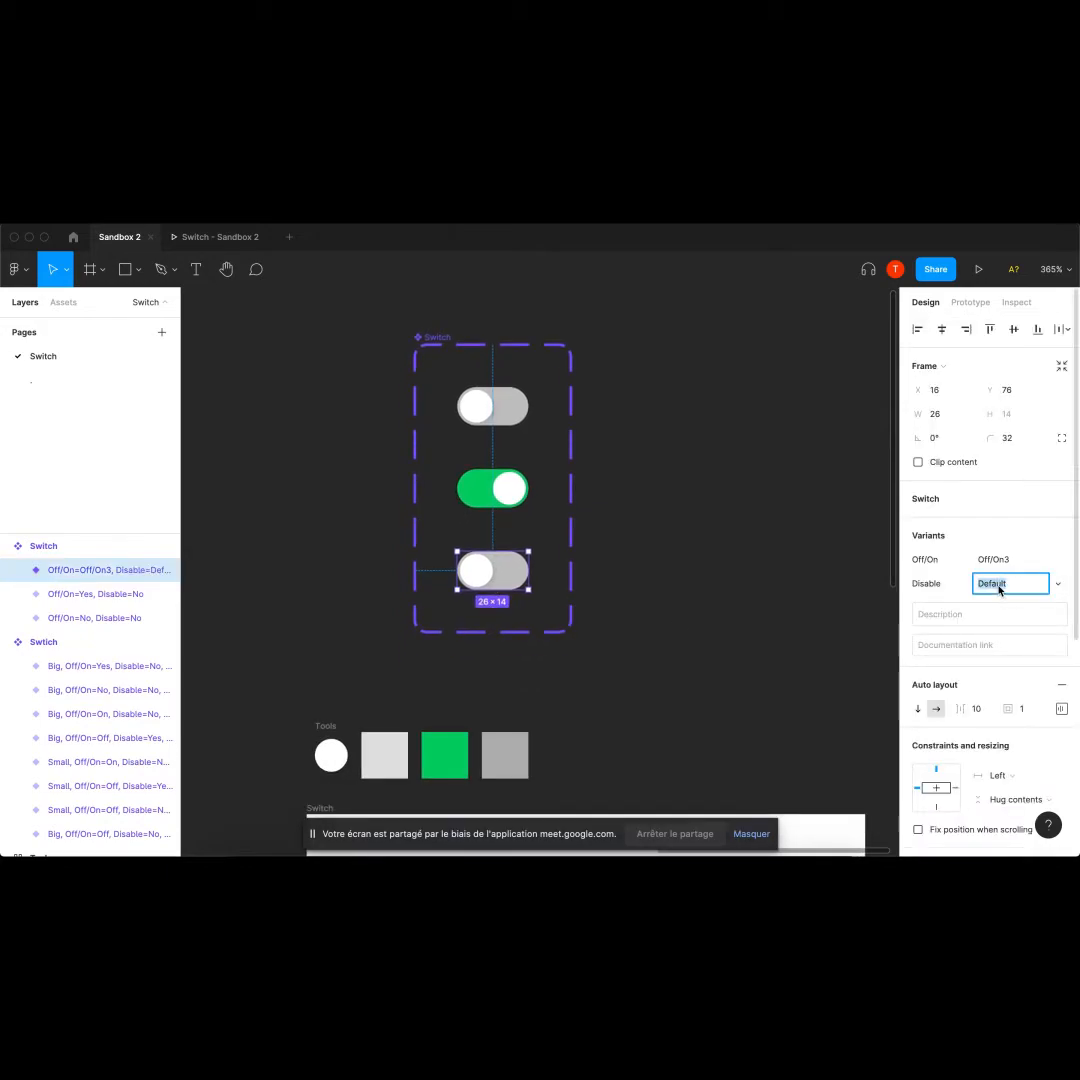
{"action": "type", "text": "Yes"}
{"action": "left_click", "coordinate": [835, 590]}
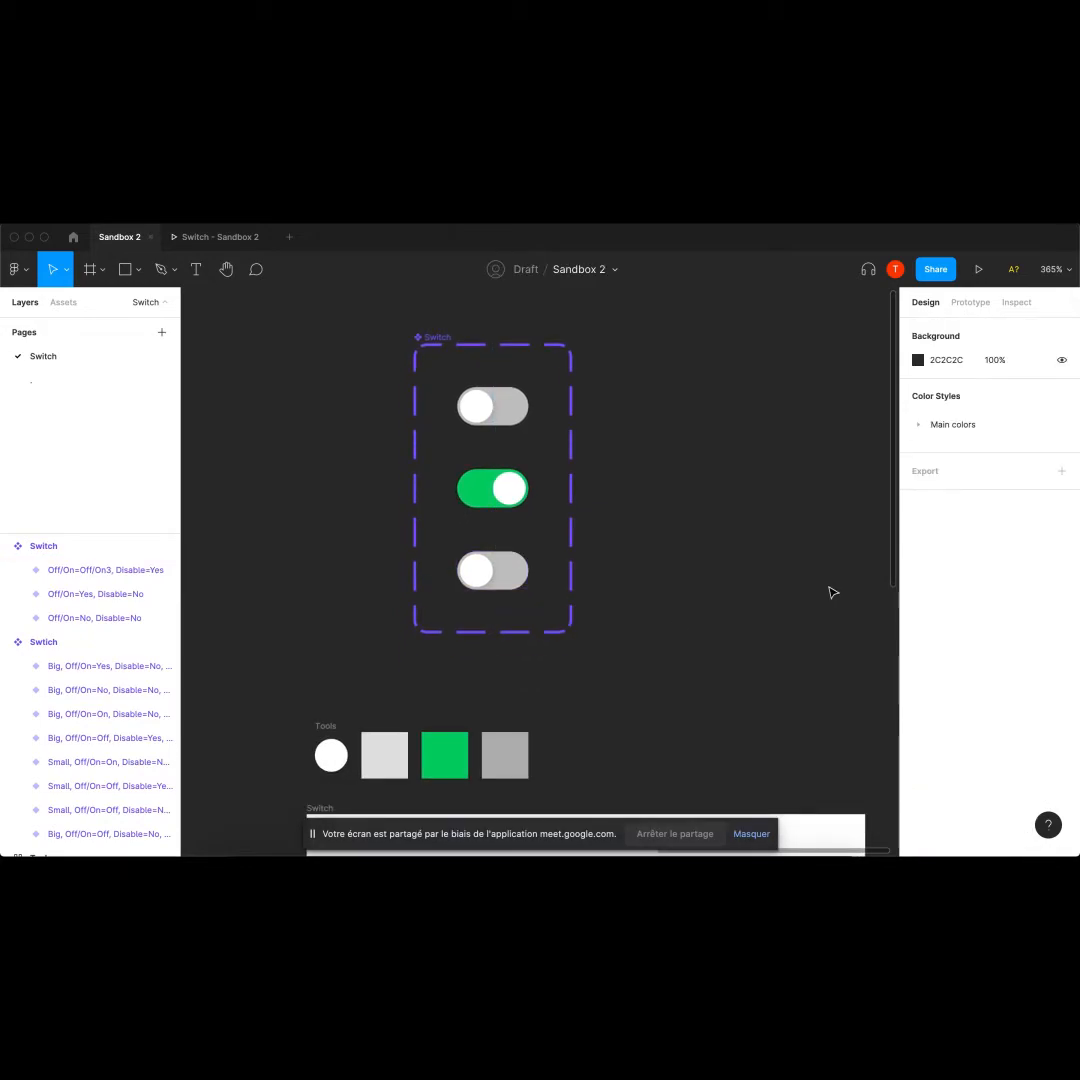
{"action": "left_click", "coordinate": [475, 585]}
{"action": "left_click", "coordinate": [997, 561]}
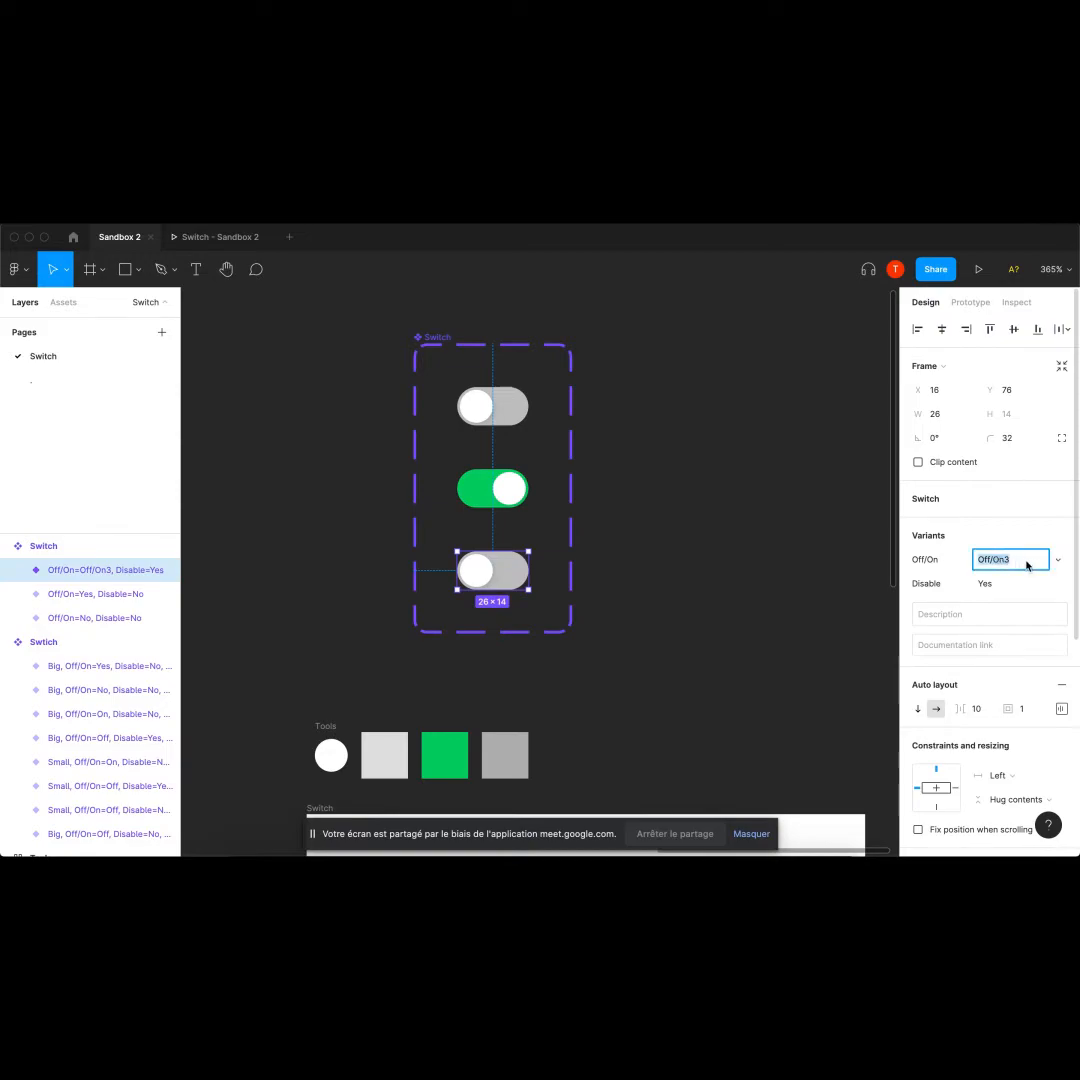
{"action": "type", "text": "No"}
{"action": "left_click", "coordinate": [586, 583]}
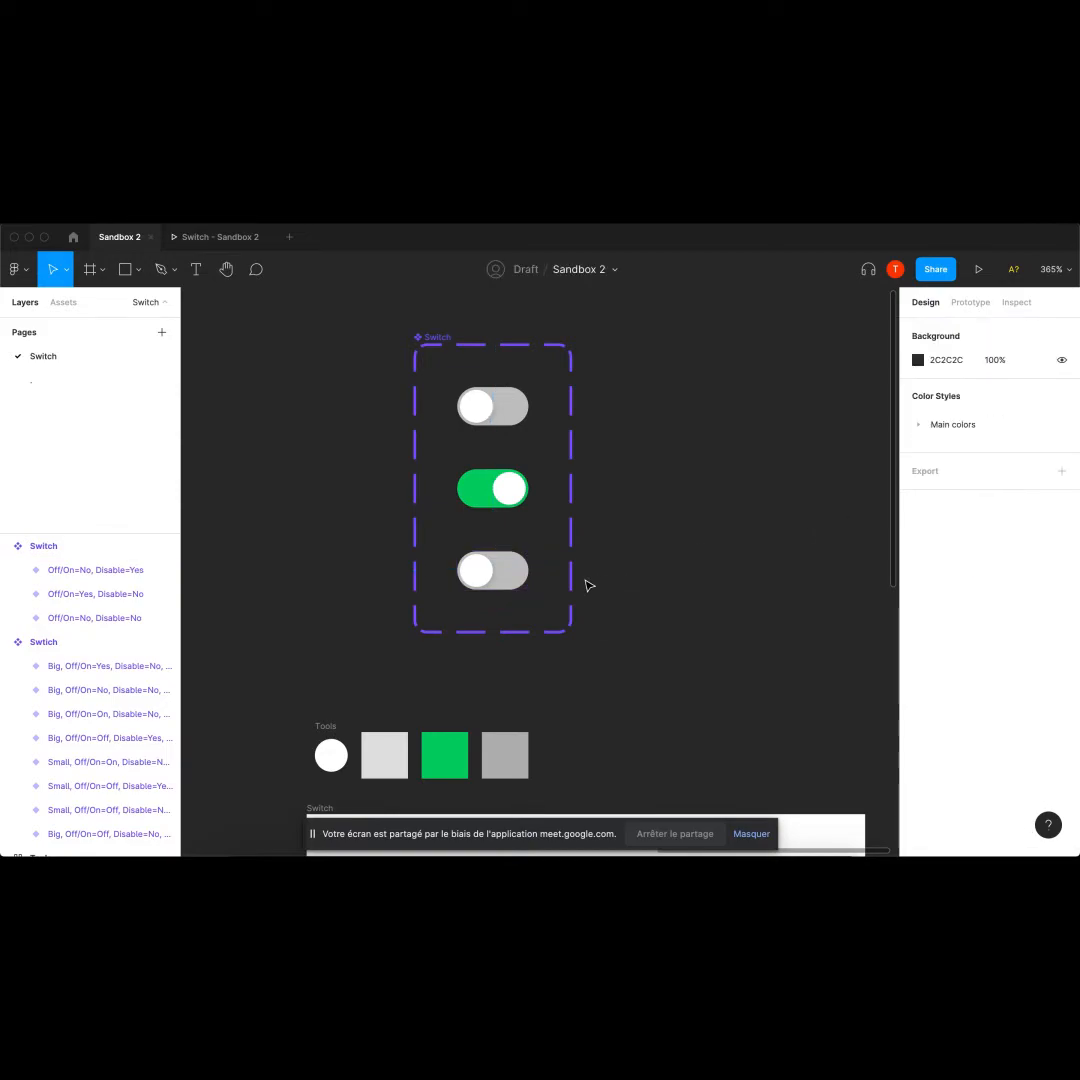
Fill the disabled variant's background with the darker grey B5B5B5 sampled from the grey Tools square.
{"action": "left_click", "coordinate": [495, 578]}
{"action": "left_click", "coordinate": [690, 555]}
{"action": "scroll", "coordinate": [502, 535], "scroll_direction": "down", "scroll_amount": 2}
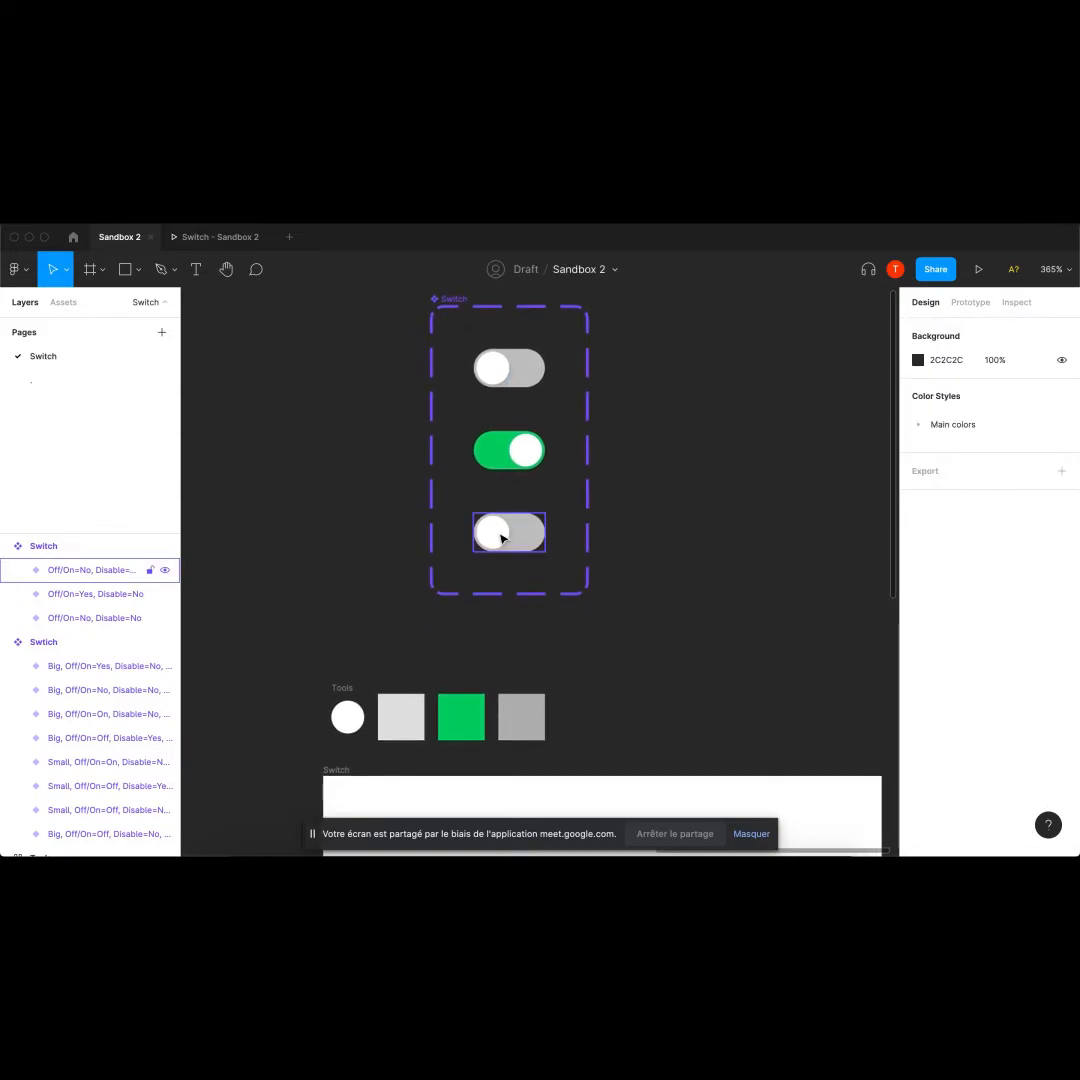
{"action": "left_click", "coordinate": [525, 540]}
{"action": "key", "text": "i"}
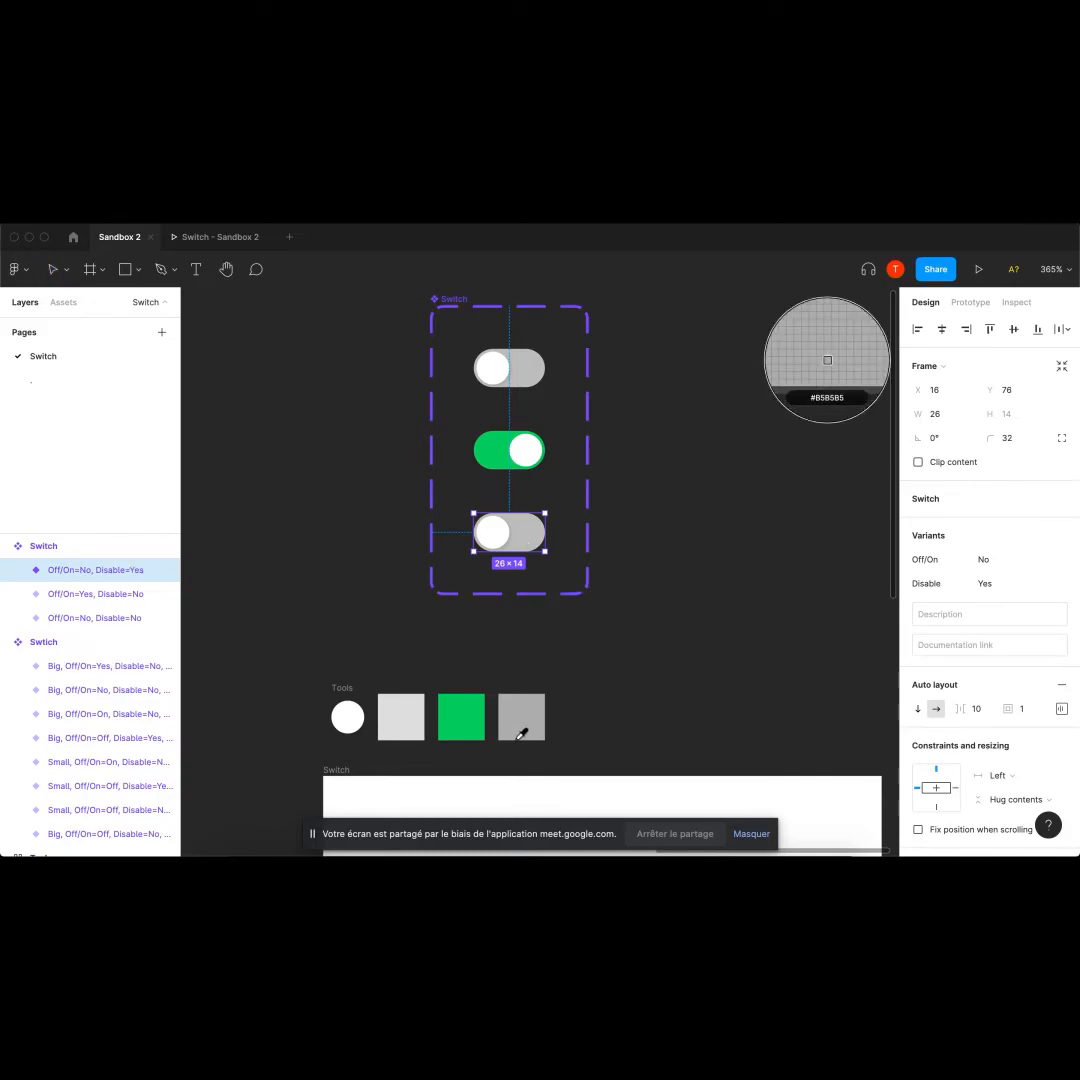
{"action": "left_click", "coordinate": [520, 733]}
Change the fill of the disabled variant's circle from white to a dark grey.
{"action": "double_click", "coordinate": [499, 541]}
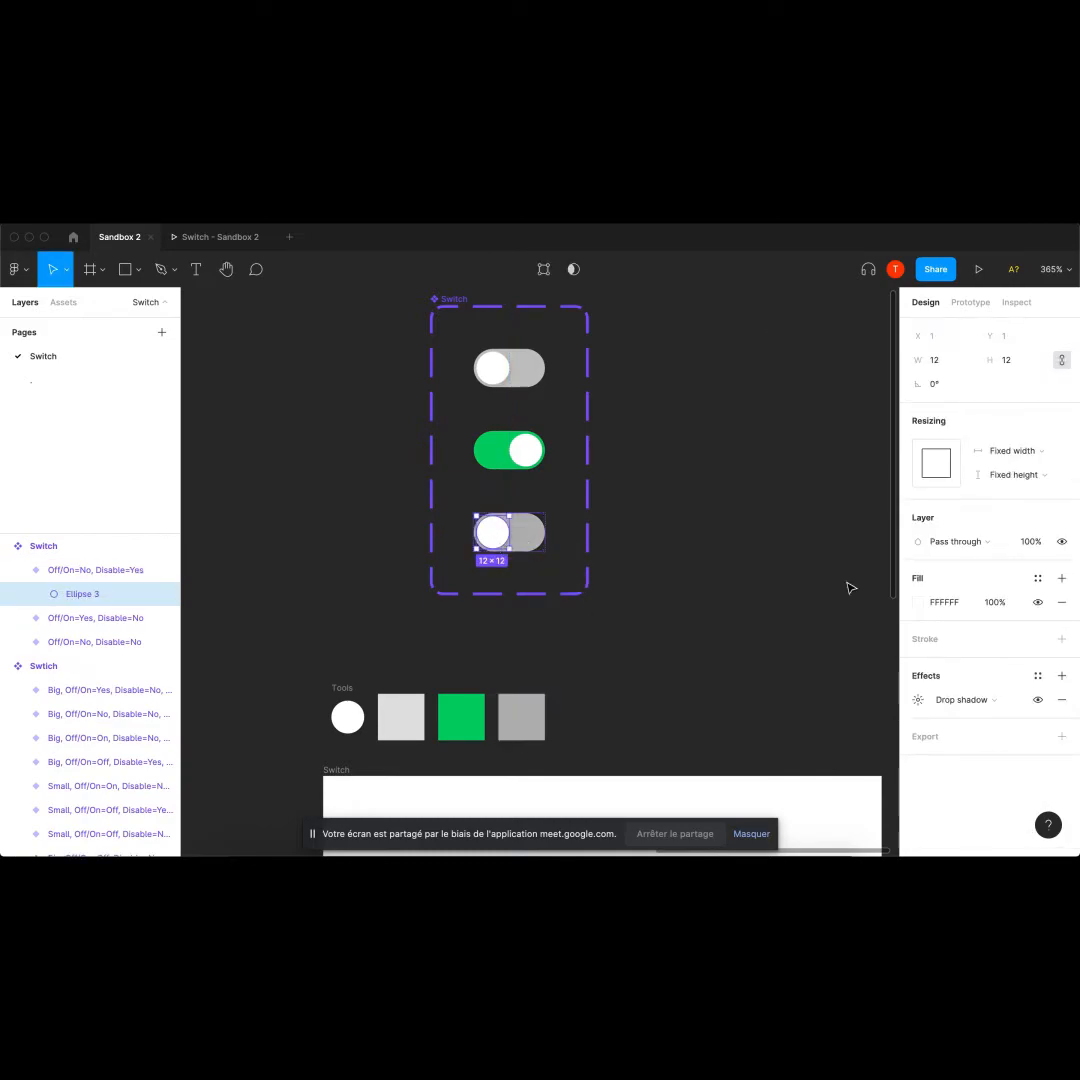
{"action": "left_click", "coordinate": [918, 602]}
{"action": "left_click_drag", "start_coordinate": [768, 543], "coordinate": [708, 587]}
{"action": "left_click", "coordinate": [708, 587]}
{"action": "scroll", "coordinate": [668, 579], "scroll_direction": "up", "scroll_amount": 5}
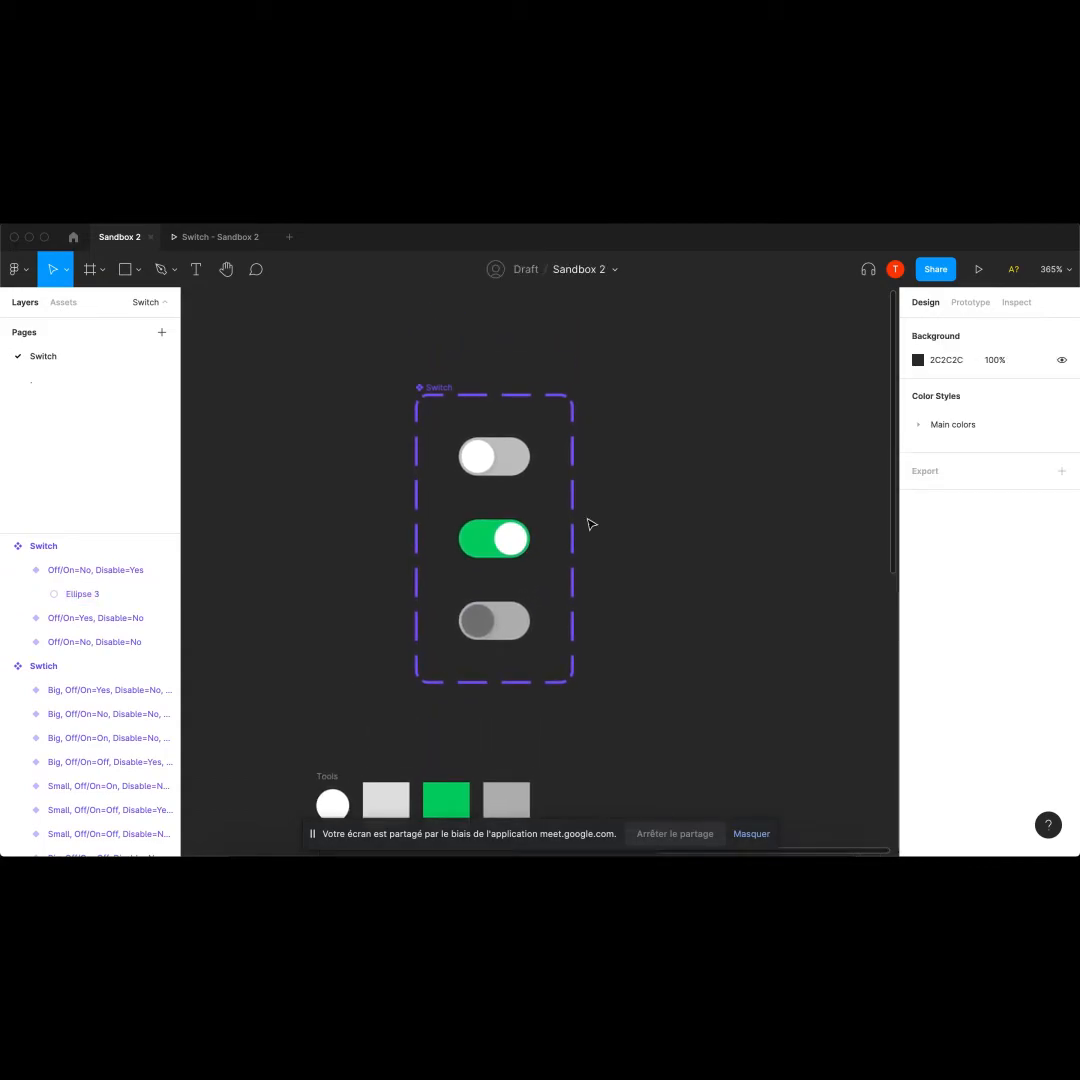
Test the Off/On and Disable properties on a temporary Switch instance beside the component set, and delete the instance.
{"action": "left_click", "coordinate": [489, 455]}
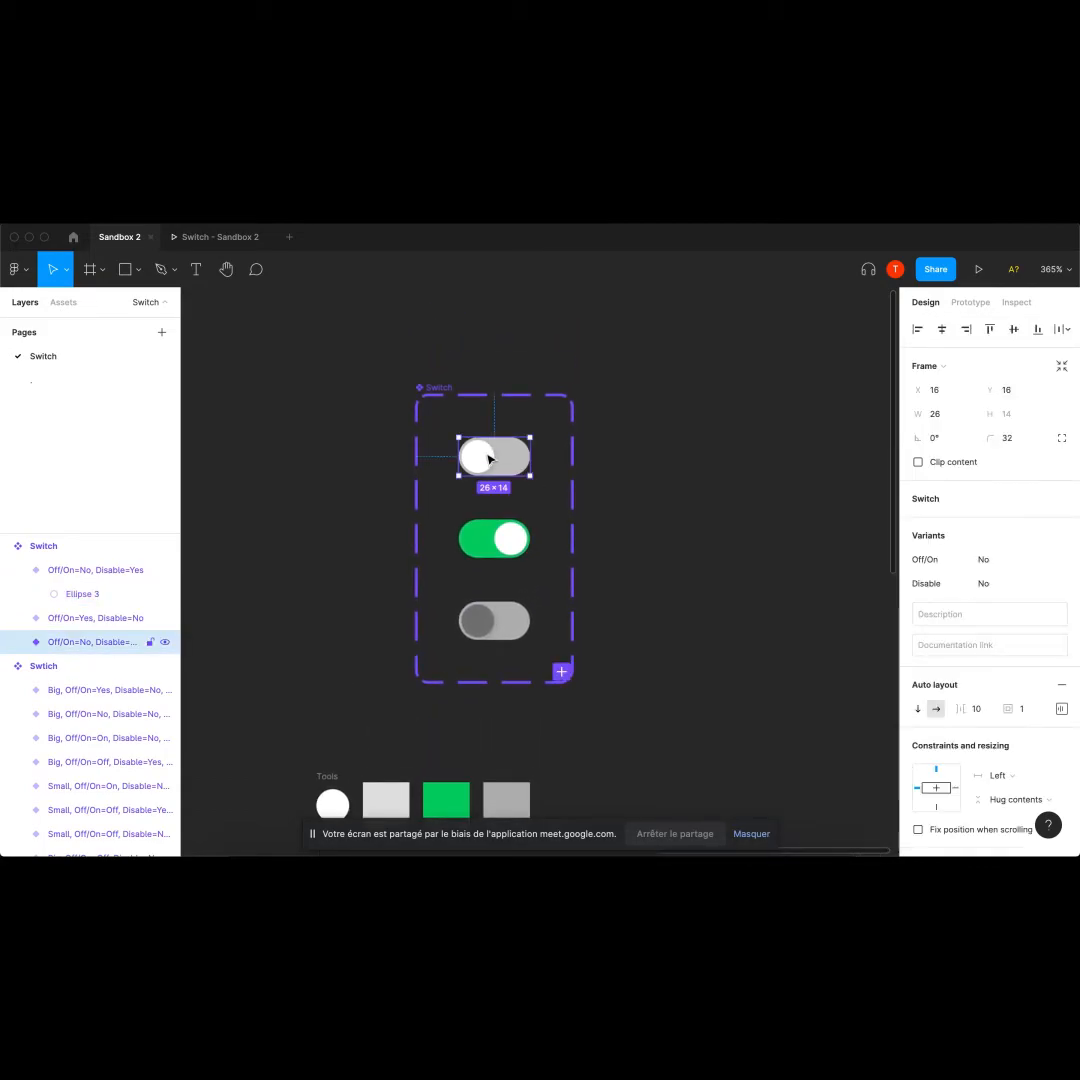
{"action": "left_click_drag", "start_coordinate": [489, 458], "coordinate": [678, 460]}
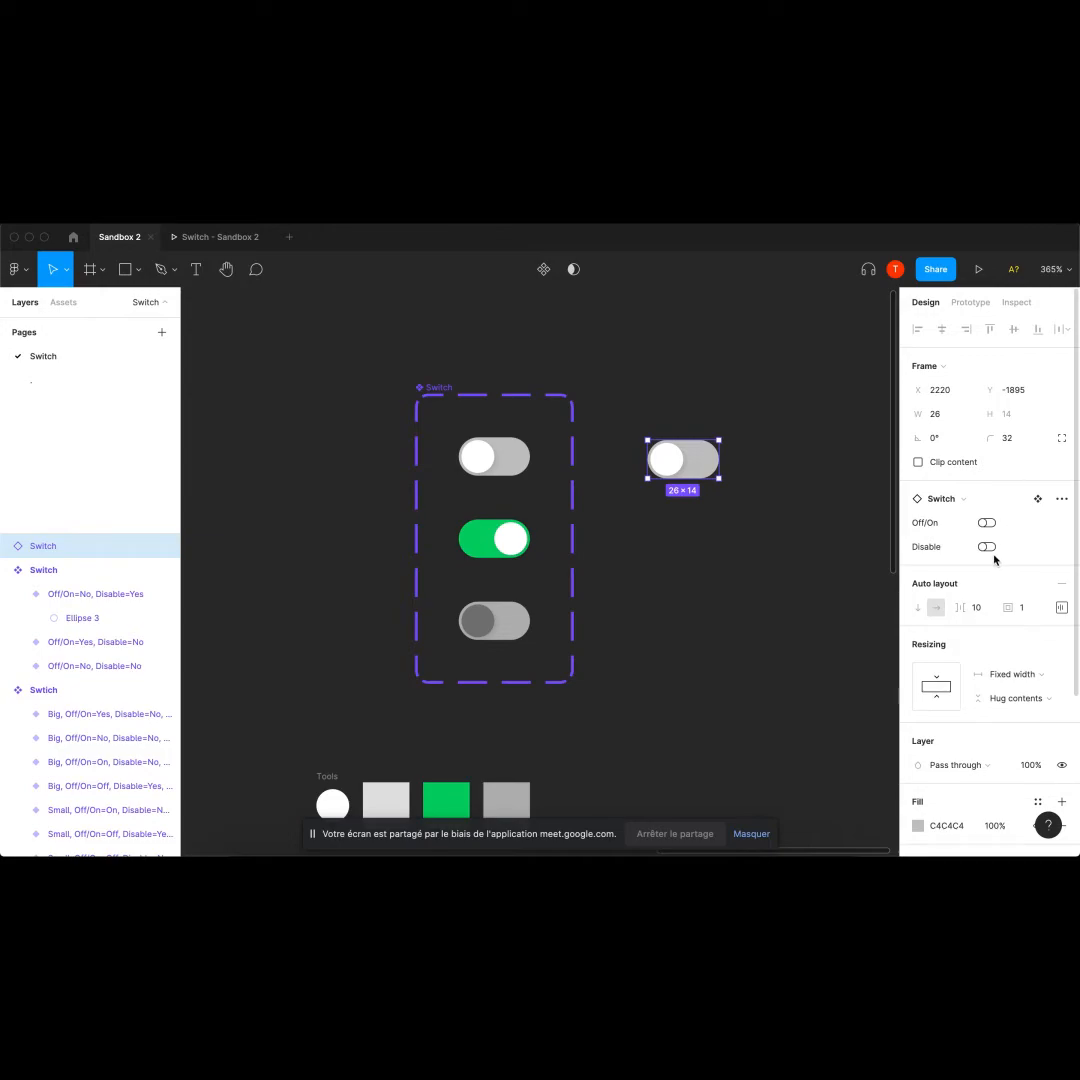
{"action": "left_click", "coordinate": [988, 523]}
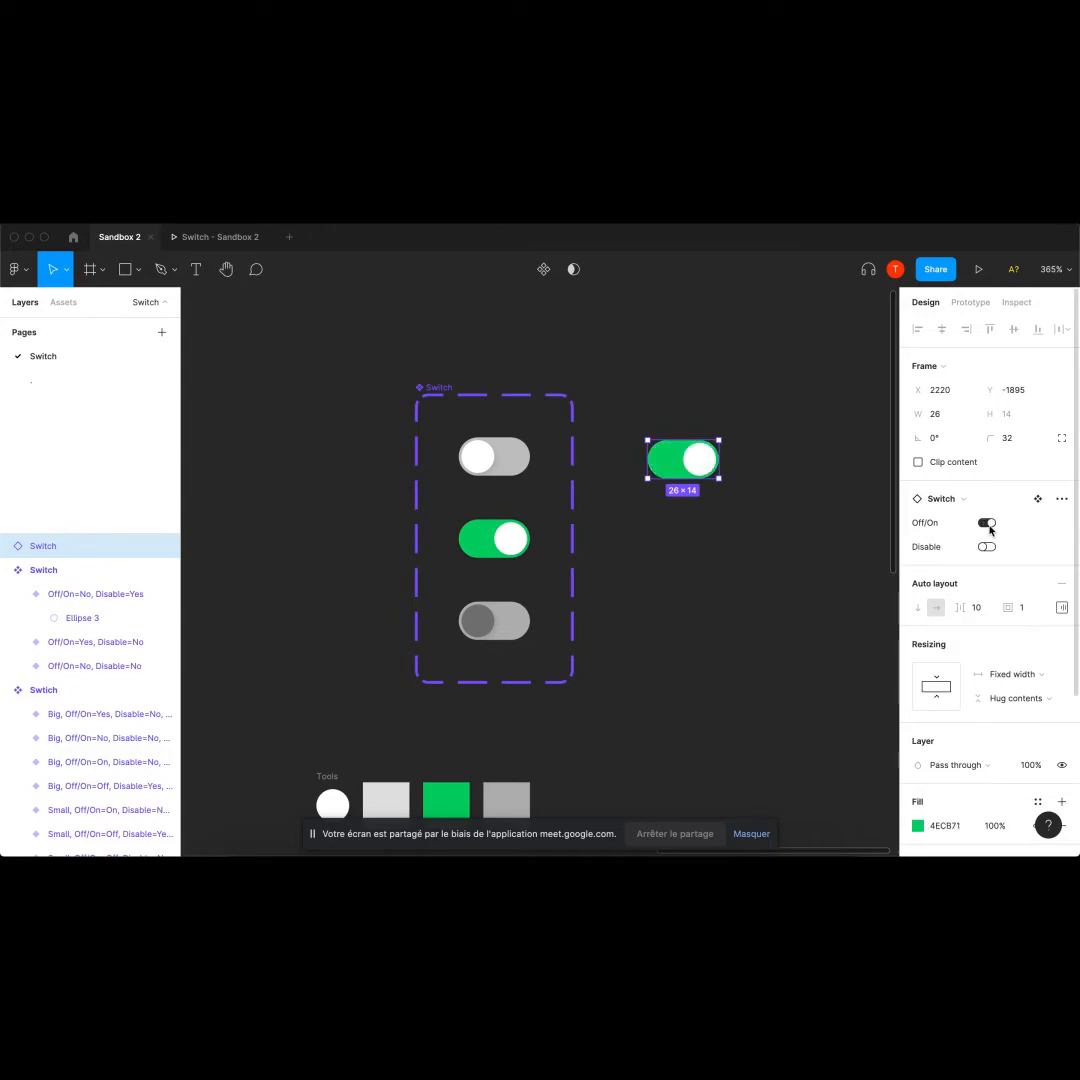
{"action": "left_click", "coordinate": [988, 523]}
{"action": "left_click", "coordinate": [988, 523]}
{"action": "left_click", "coordinate": [987, 547]}
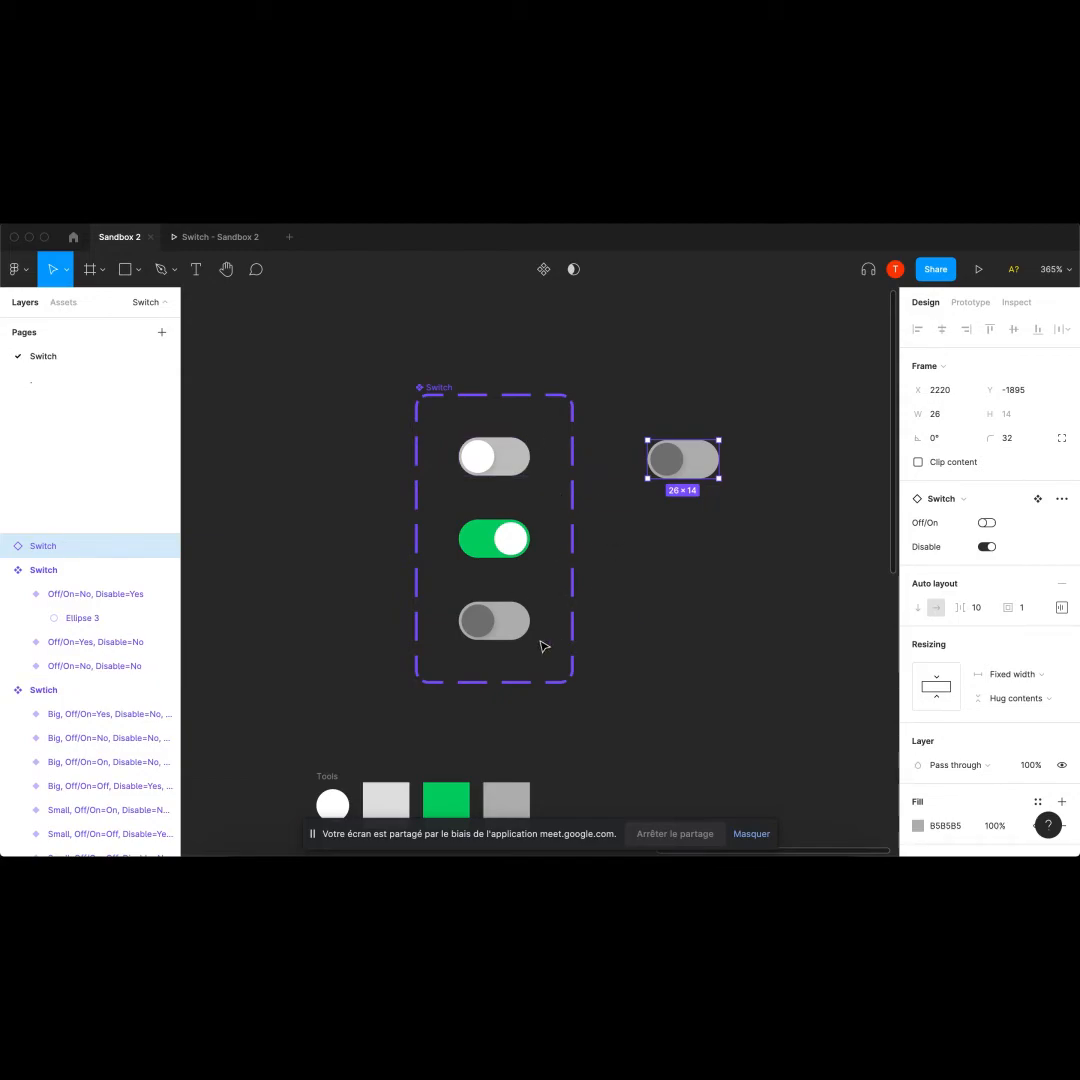
{"action": "left_click", "coordinate": [987, 523]}
{"action": "left_click", "coordinate": [990, 526]}
{"action": "left_click", "coordinate": [987, 547]}
{"action": "left_click", "coordinate": [987, 524]}
{"action": "left_click", "coordinate": [988, 526]}
{"action": "left_click", "coordinate": [987, 523]}
{"action": "left_click", "coordinate": [986, 548]}
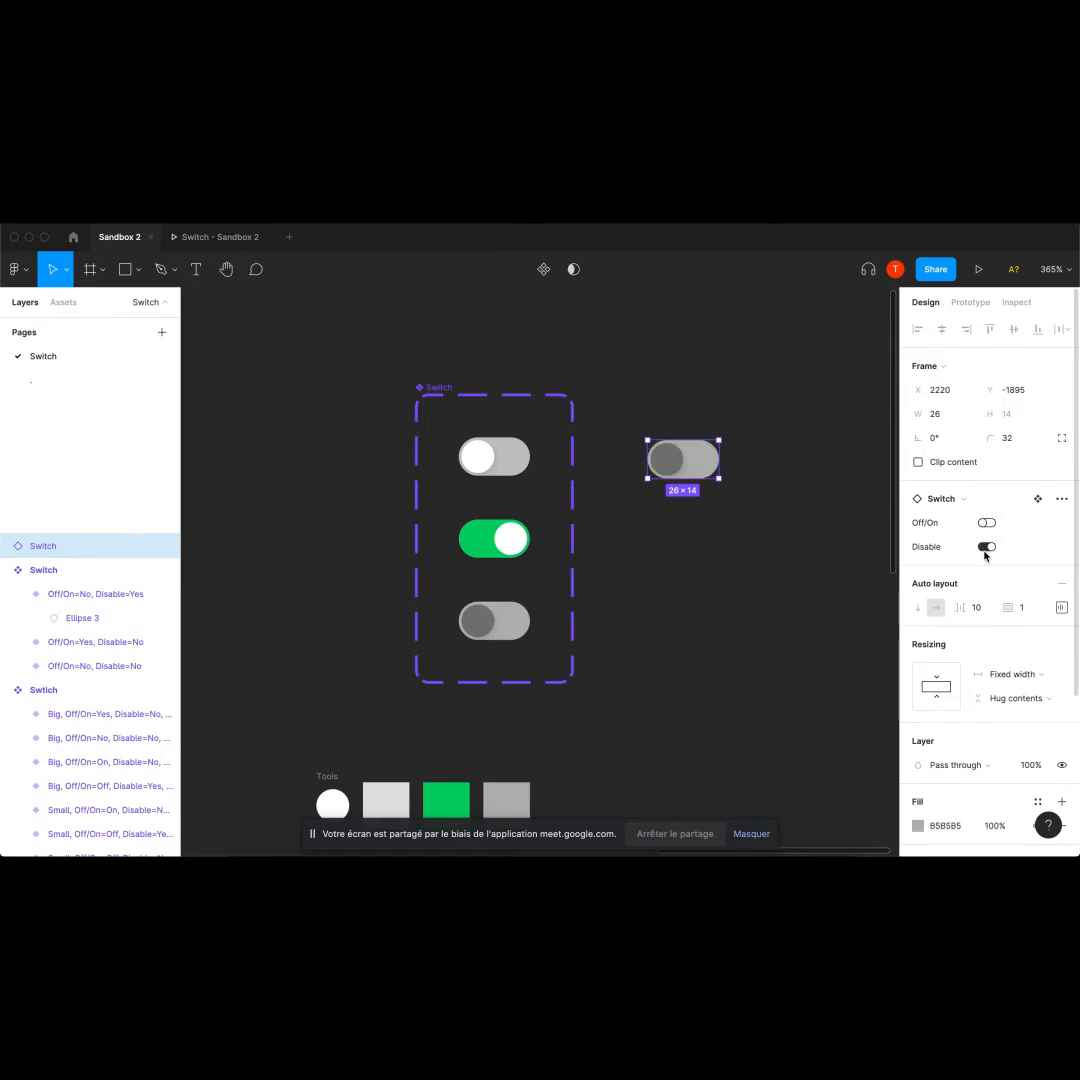
{"action": "left_click", "coordinate": [683, 530]}
{"action": "left_click", "coordinate": [688, 466]}
{"action": "key", "text": "Delete"}
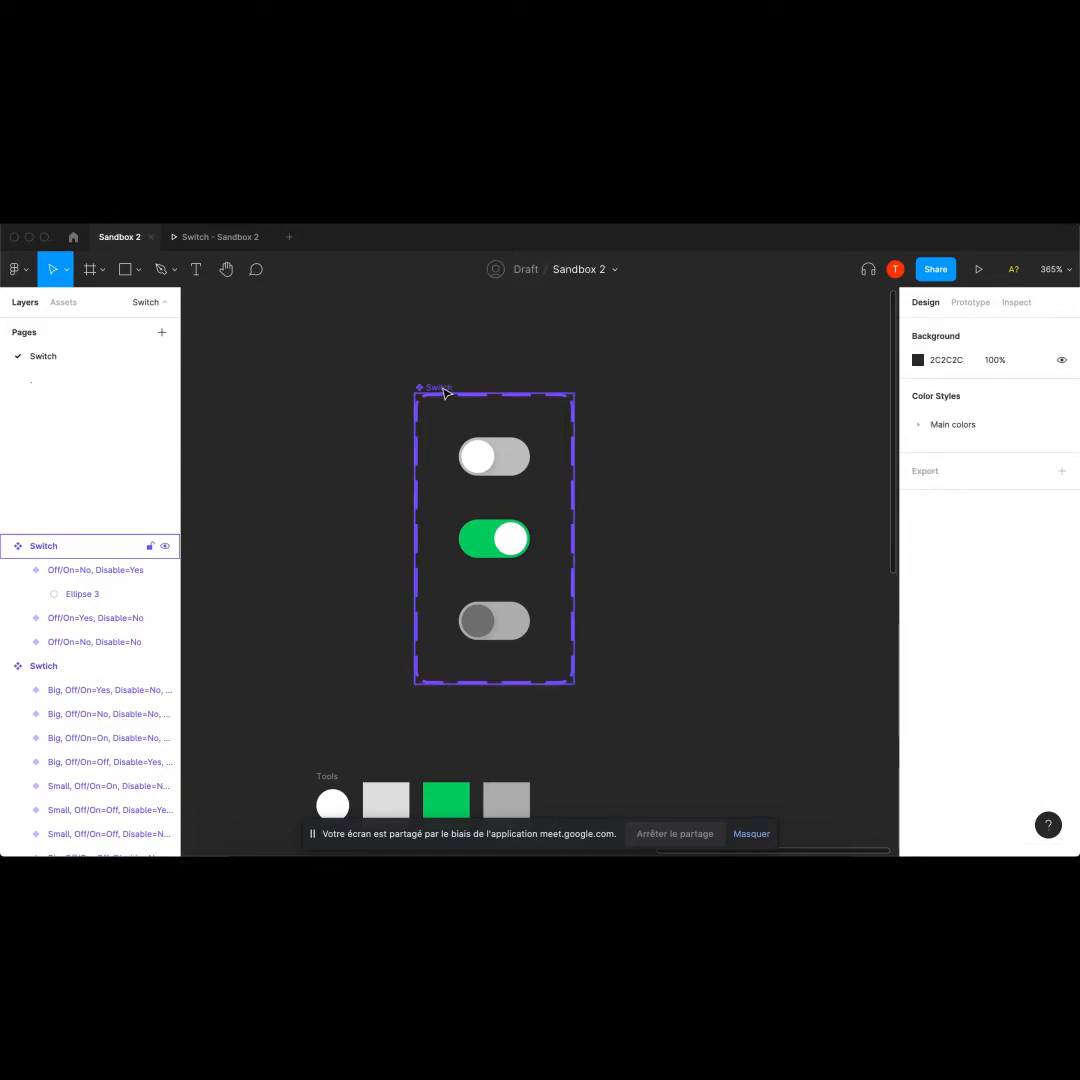
Widen the Switch component set to 113 and add a copy of the first grey variant in a second column.
{"action": "left_click_drag", "start_coordinate": [444, 391], "coordinate": [421, 389]}
{"action": "left_click_drag", "start_coordinate": [551, 500], "coordinate": [702, 505]}
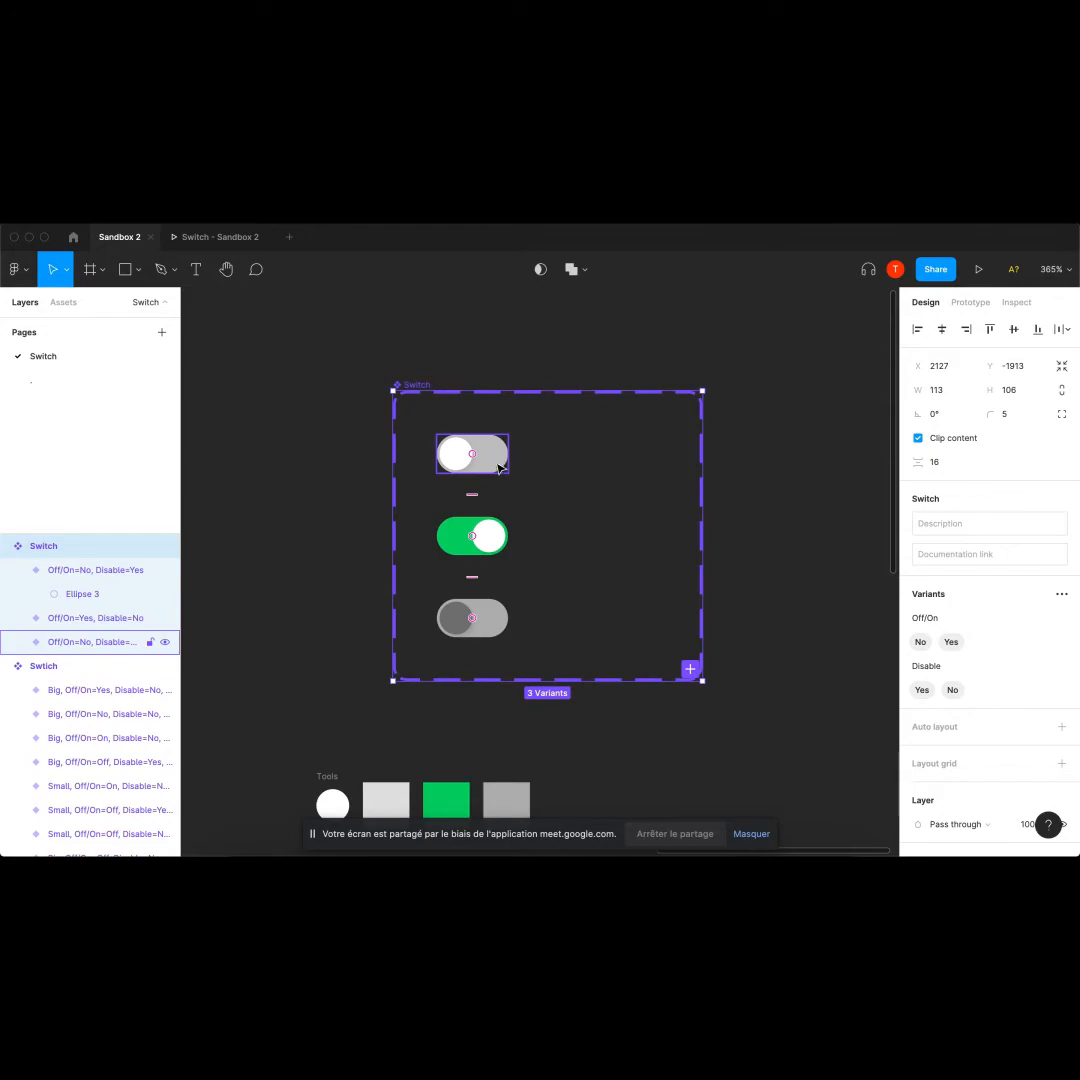
{"action": "left_click", "coordinate": [495, 466]}
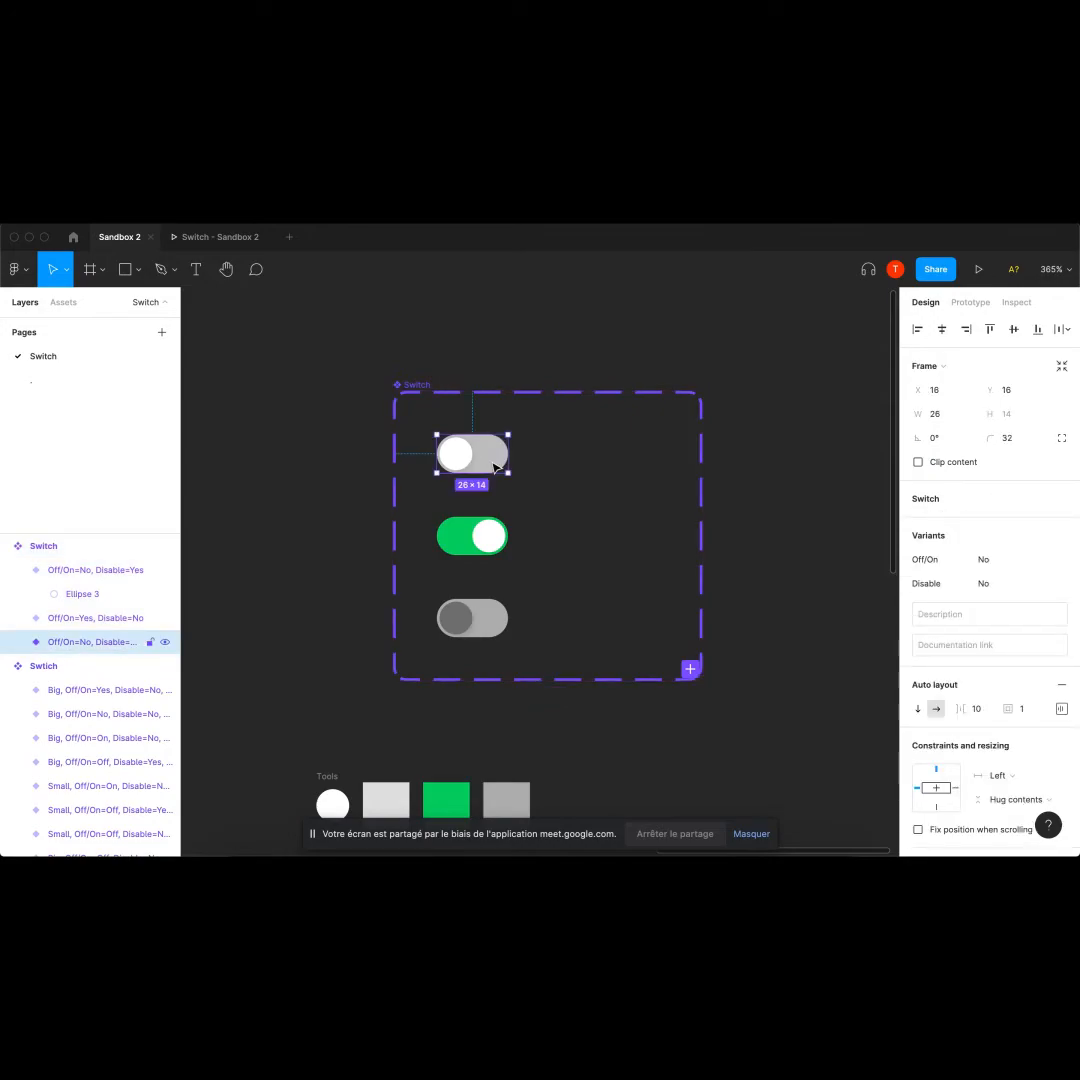
{"action": "left_click", "coordinate": [690, 669]}
{"action": "left_click_drag", "start_coordinate": [476, 719], "coordinate": [613, 452]}
Reduce the new variant's height to 6 and align it with the first grey variant at X 67, Y 20.
{"action": "scroll", "coordinate": [618, 462], "scroll_direction": "up", "scroll_amount": 5}
{"action": "scroll", "coordinate": [614, 455], "scroll_direction": "down", "scroll_amount": 2}
{"action": "scroll", "coordinate": [618, 480], "scroll_direction": "down", "scroll_amount": 2}
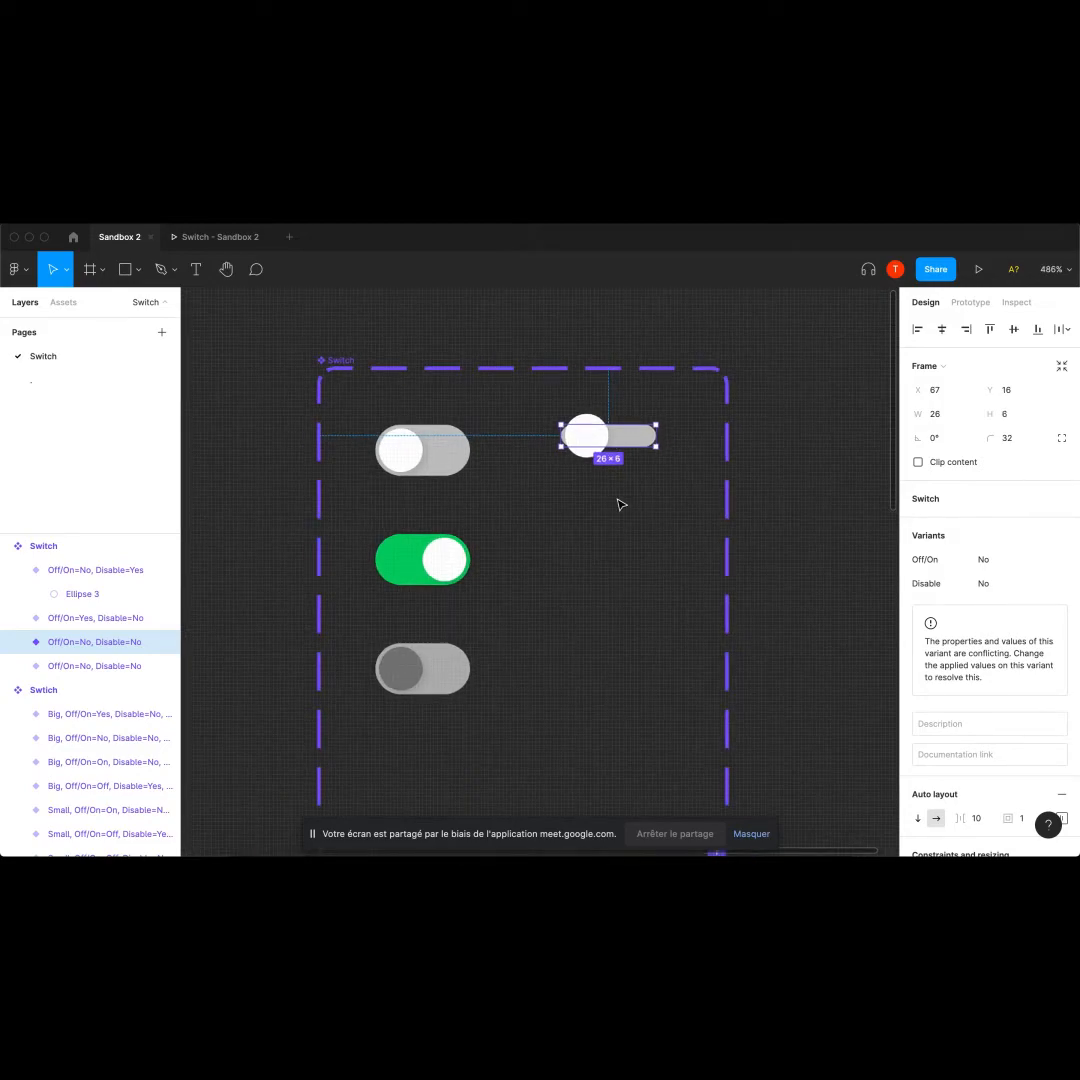
{"action": "left_click", "coordinate": [620, 490]}
{"action": "left_click", "coordinate": [617, 432]}
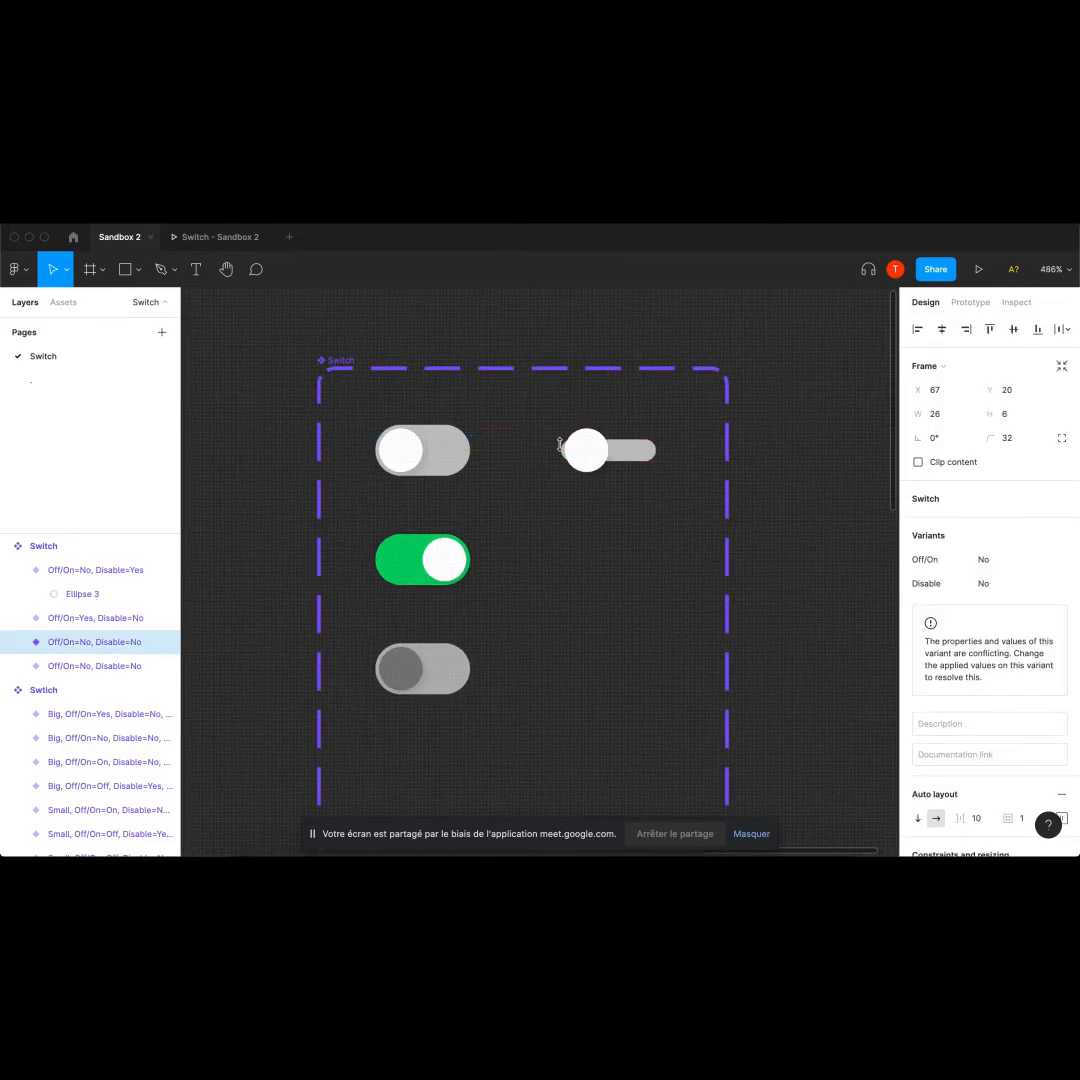
{"action": "scroll", "coordinate": [506, 485], "scroll_direction": "down", "scroll_amount": 2}
{"action": "scroll", "coordinate": [1020, 660], "scroll_direction": "down", "scroll_amount": 3}
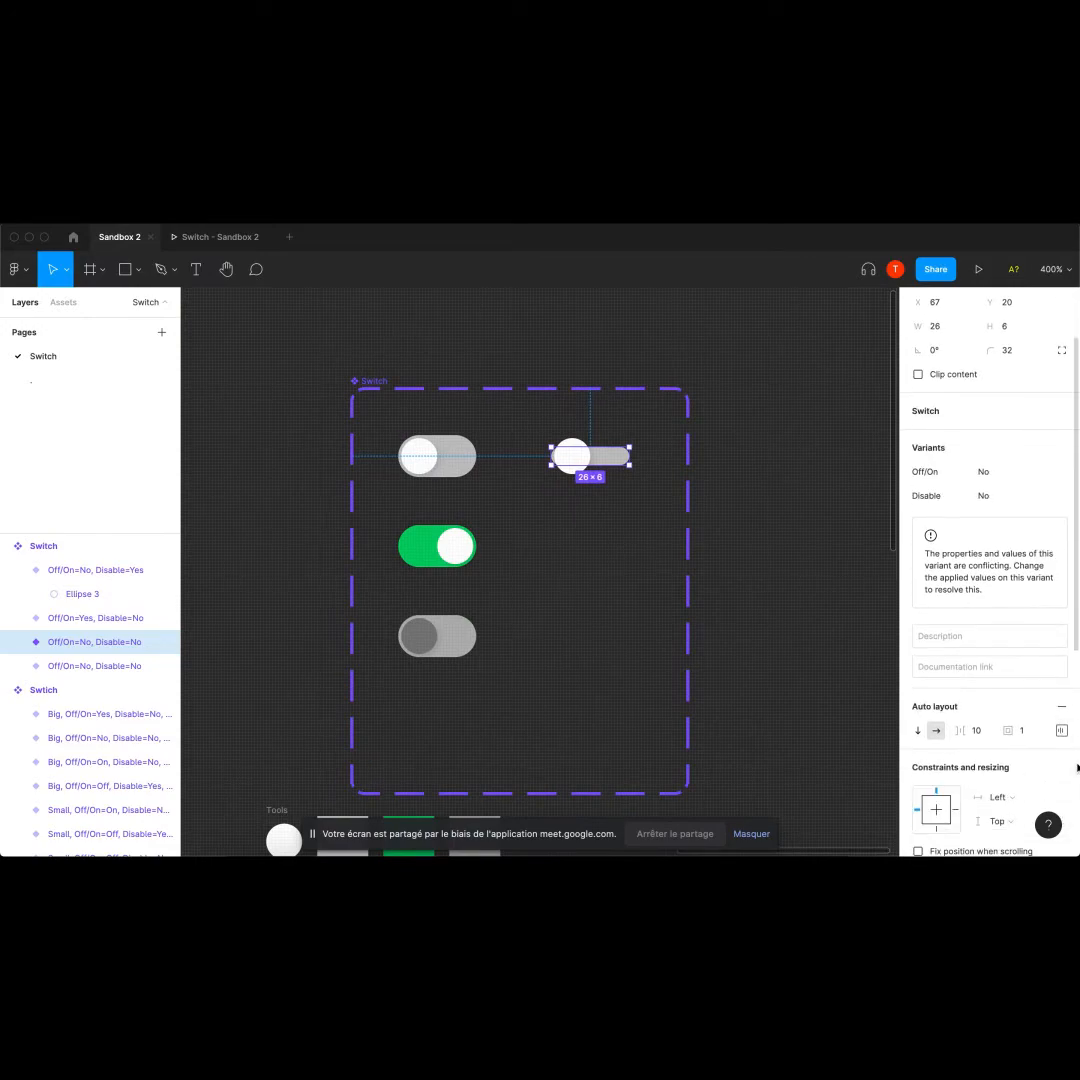
Set the left auto layout padding of the slim grey variant to 0.
{"action": "left_click", "coordinate": [1059, 728]}
{"action": "left_click", "coordinate": [977, 765]}
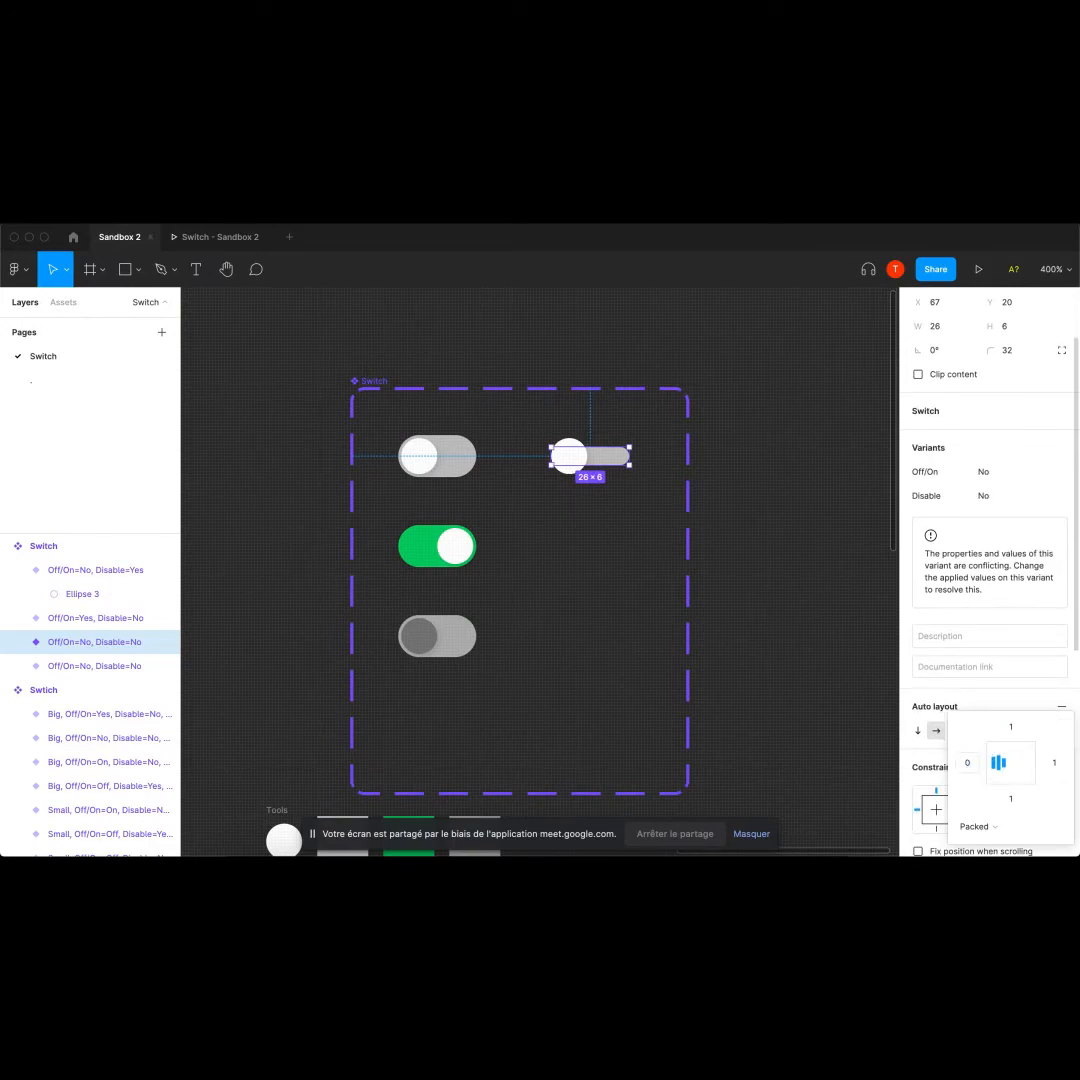
{"action": "left_click", "coordinate": [576, 497]}
{"action": "scroll", "coordinate": [575, 492], "scroll_direction": "down", "scroll_amount": 2}
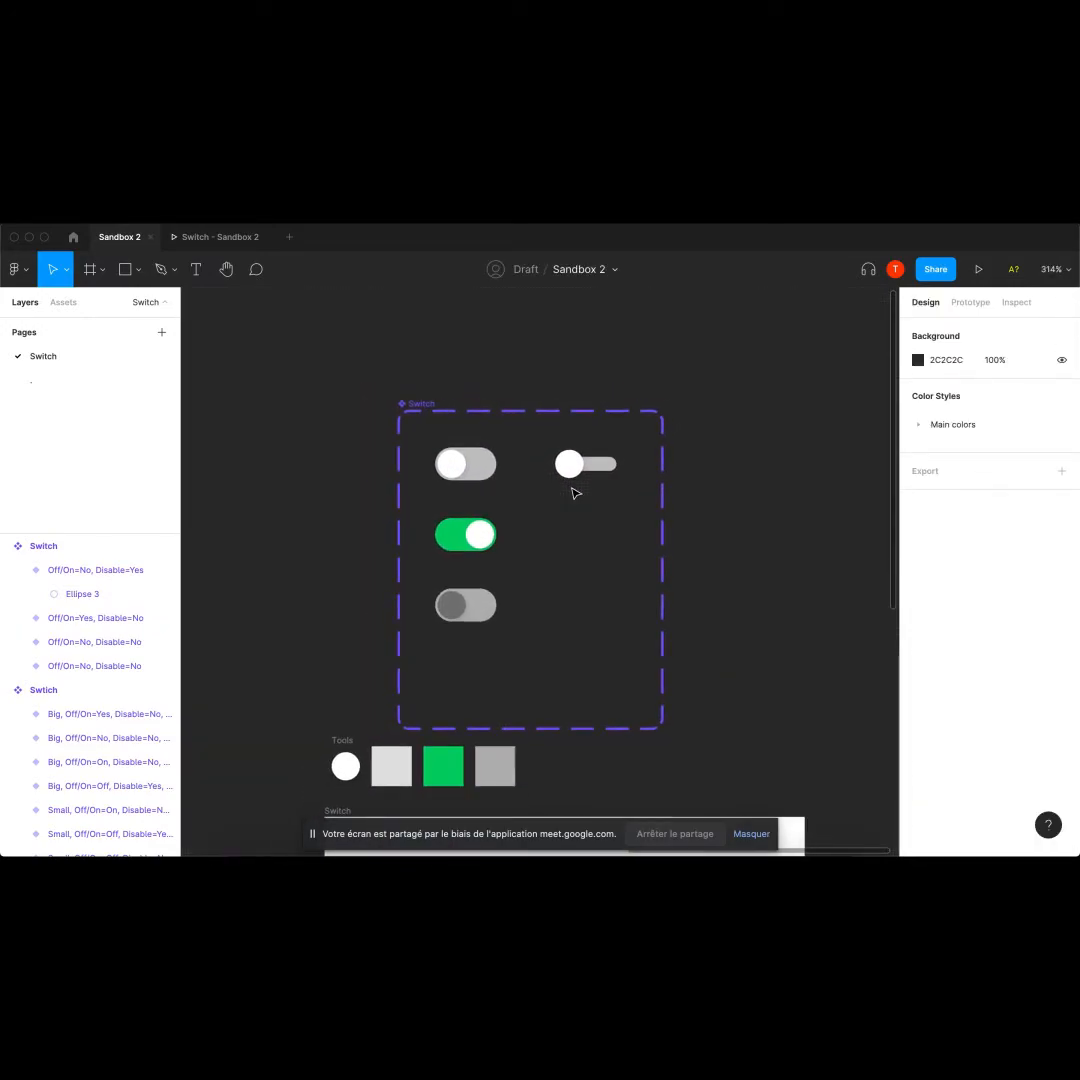
Add a new variant property named Size to the Switch component set.
{"action": "left_click", "coordinate": [580, 471]}
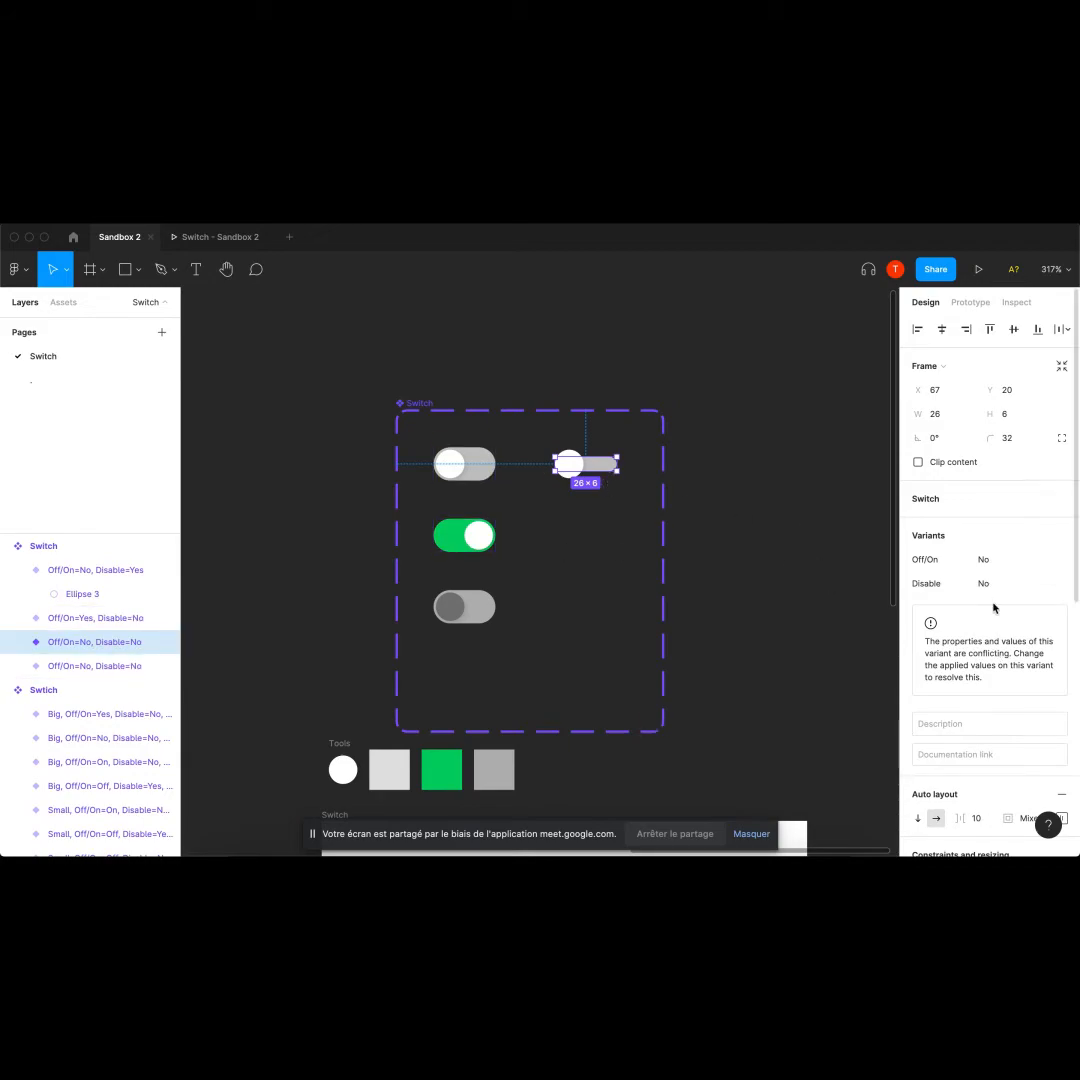
{"action": "left_click", "coordinate": [446, 383]}
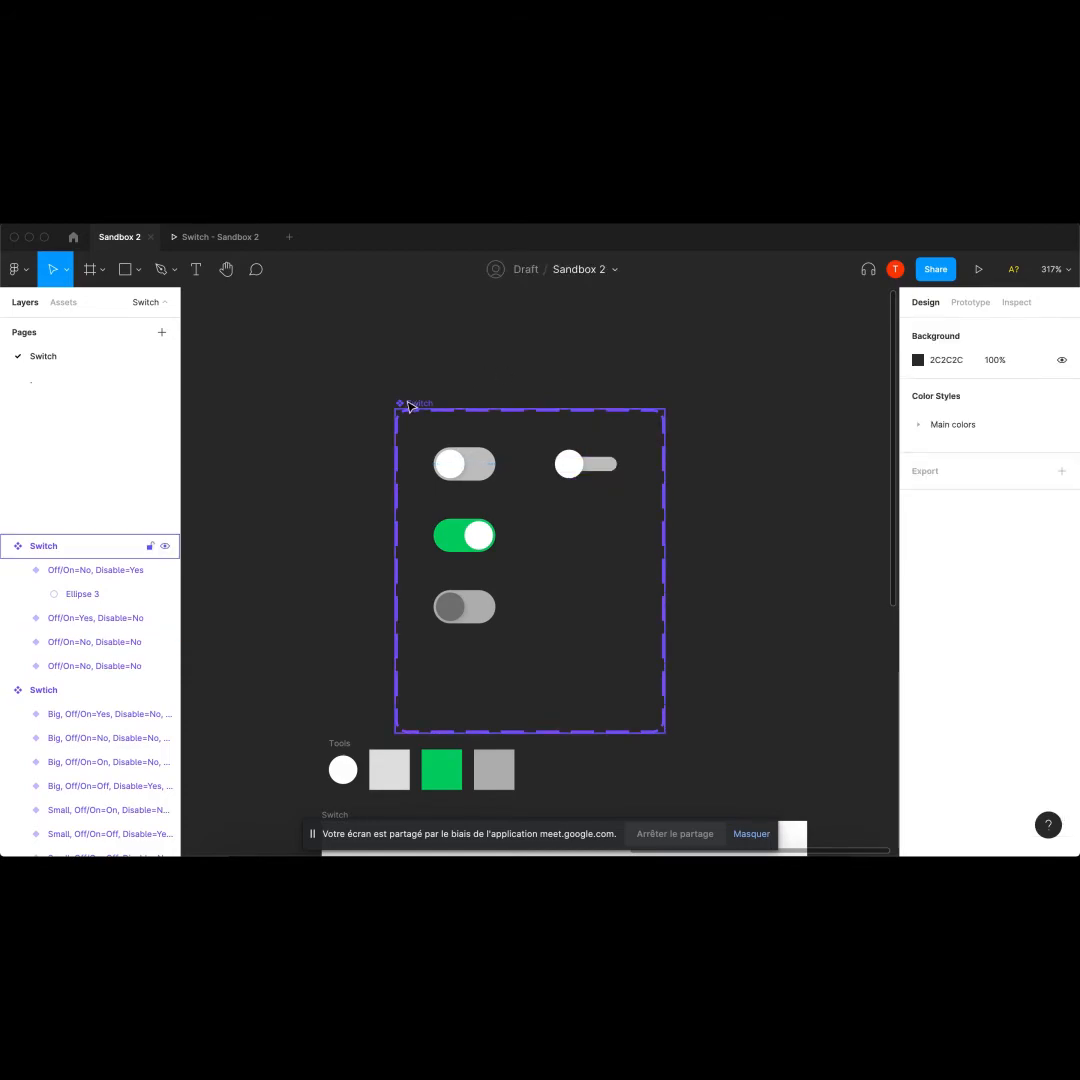
{"action": "left_click", "coordinate": [410, 405]}
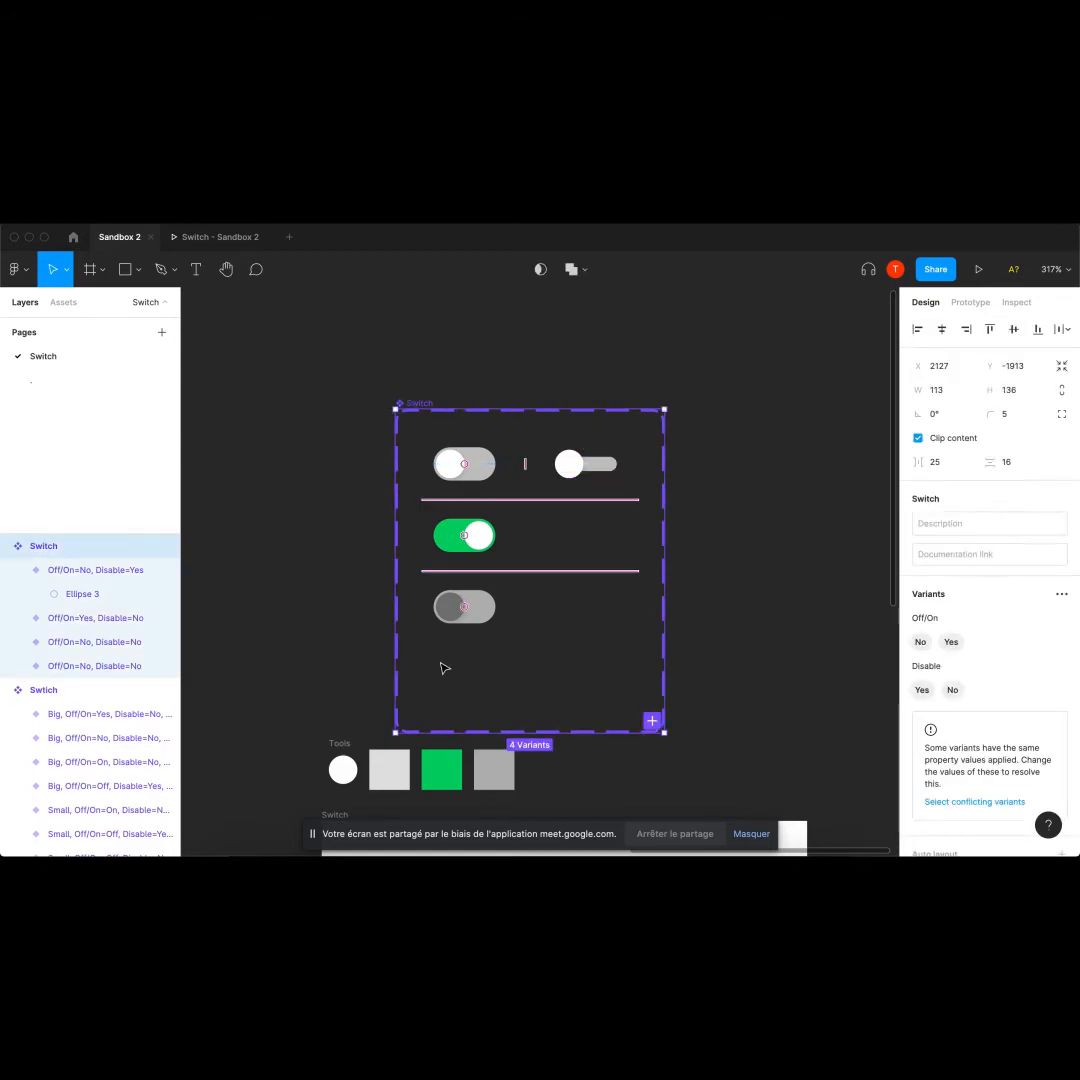
{"action": "left_click", "coordinate": [1062, 594]}
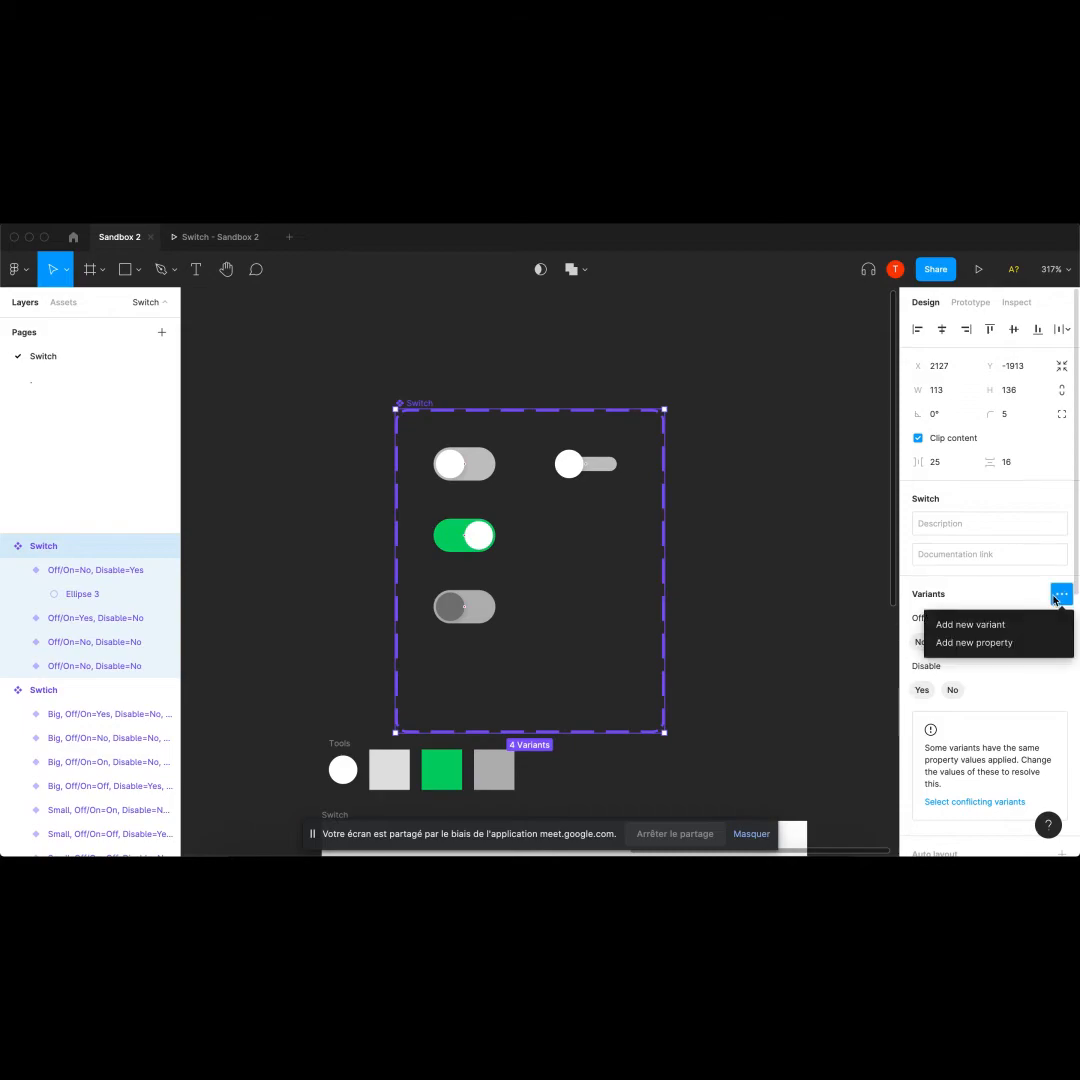
{"action": "left_click", "coordinate": [990, 647]}
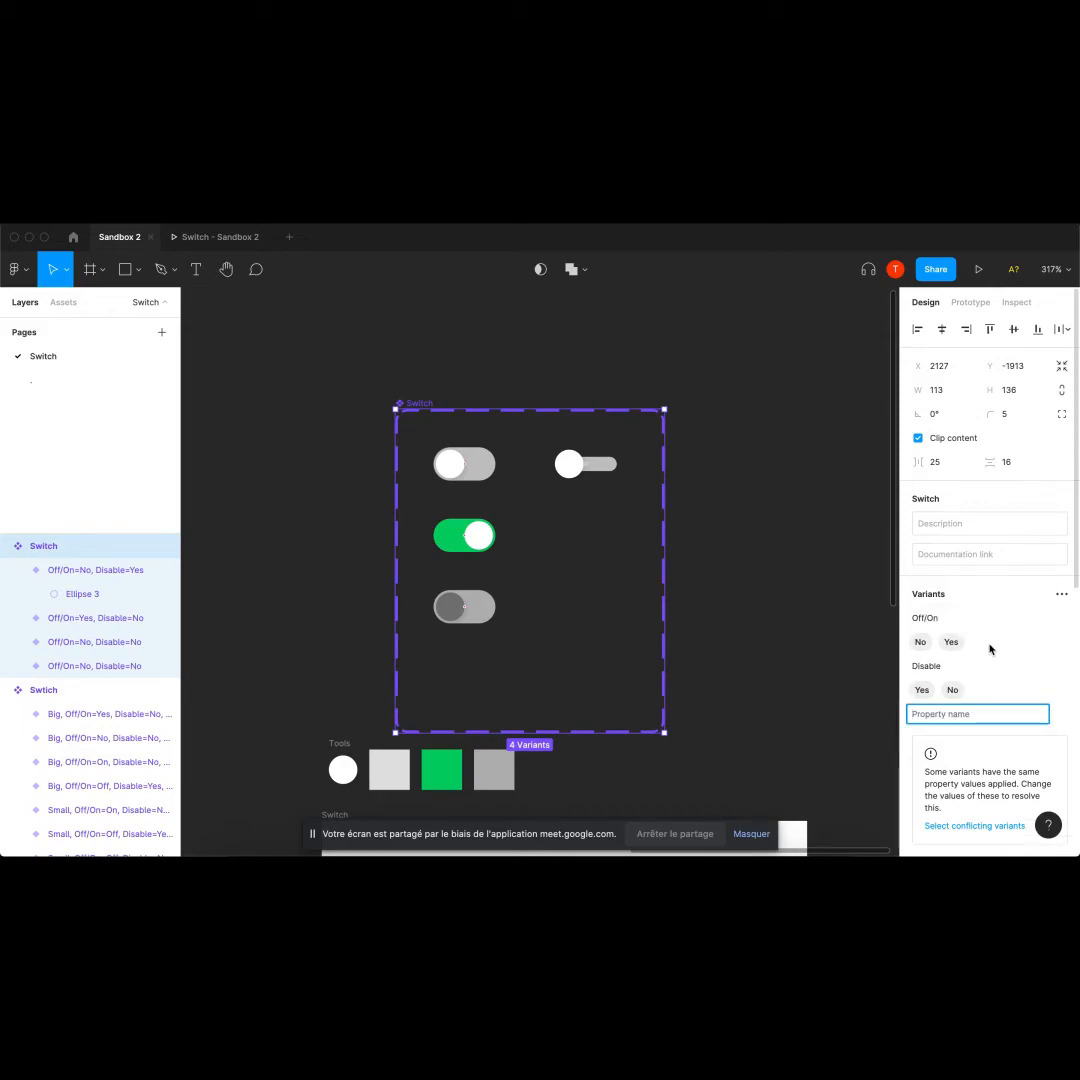
{"action": "type", "text": "Size"}
{"action": "key", "text": "Return"}
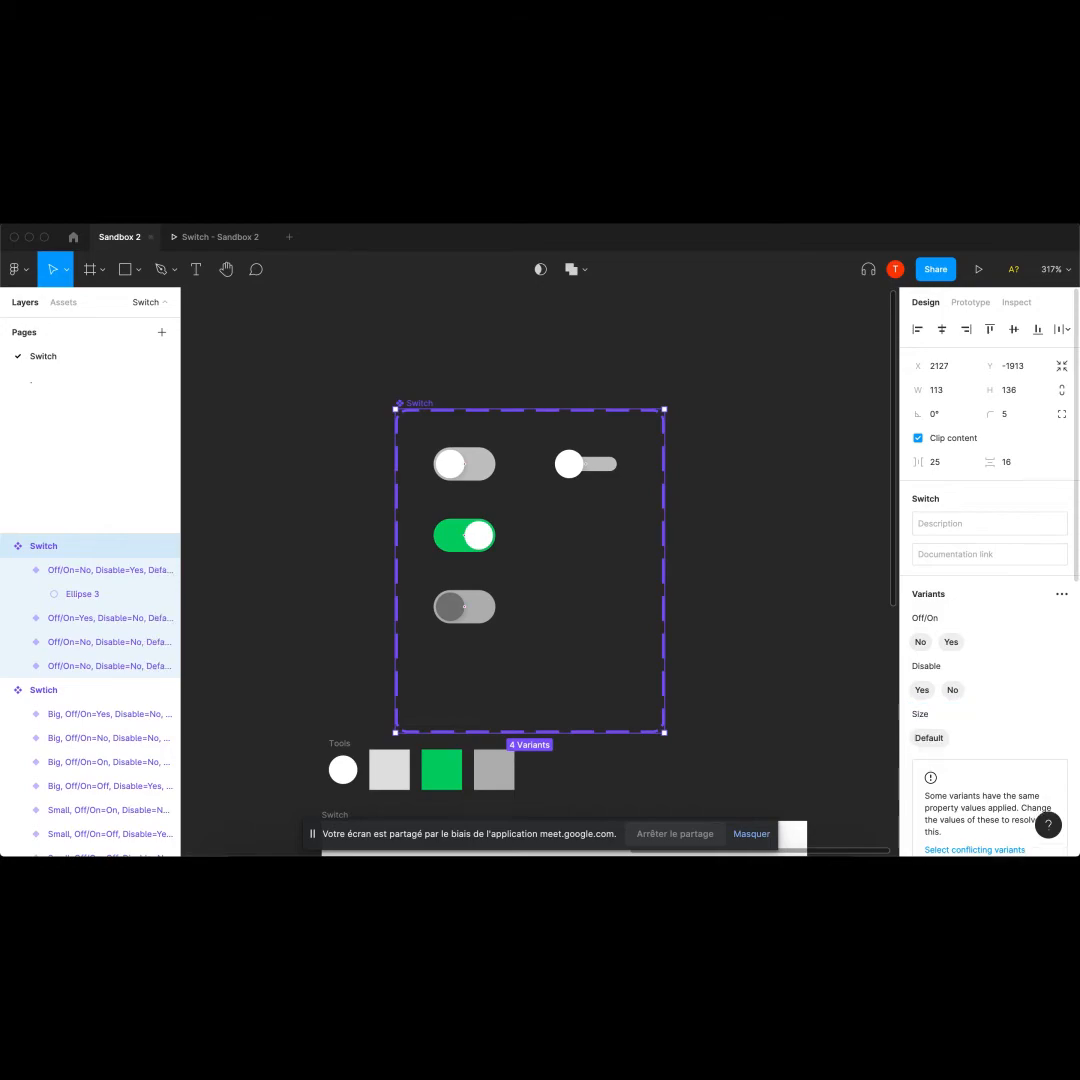
{"action": "scroll", "coordinate": [848, 639], "scroll_direction": "down", "scroll_amount": 1}
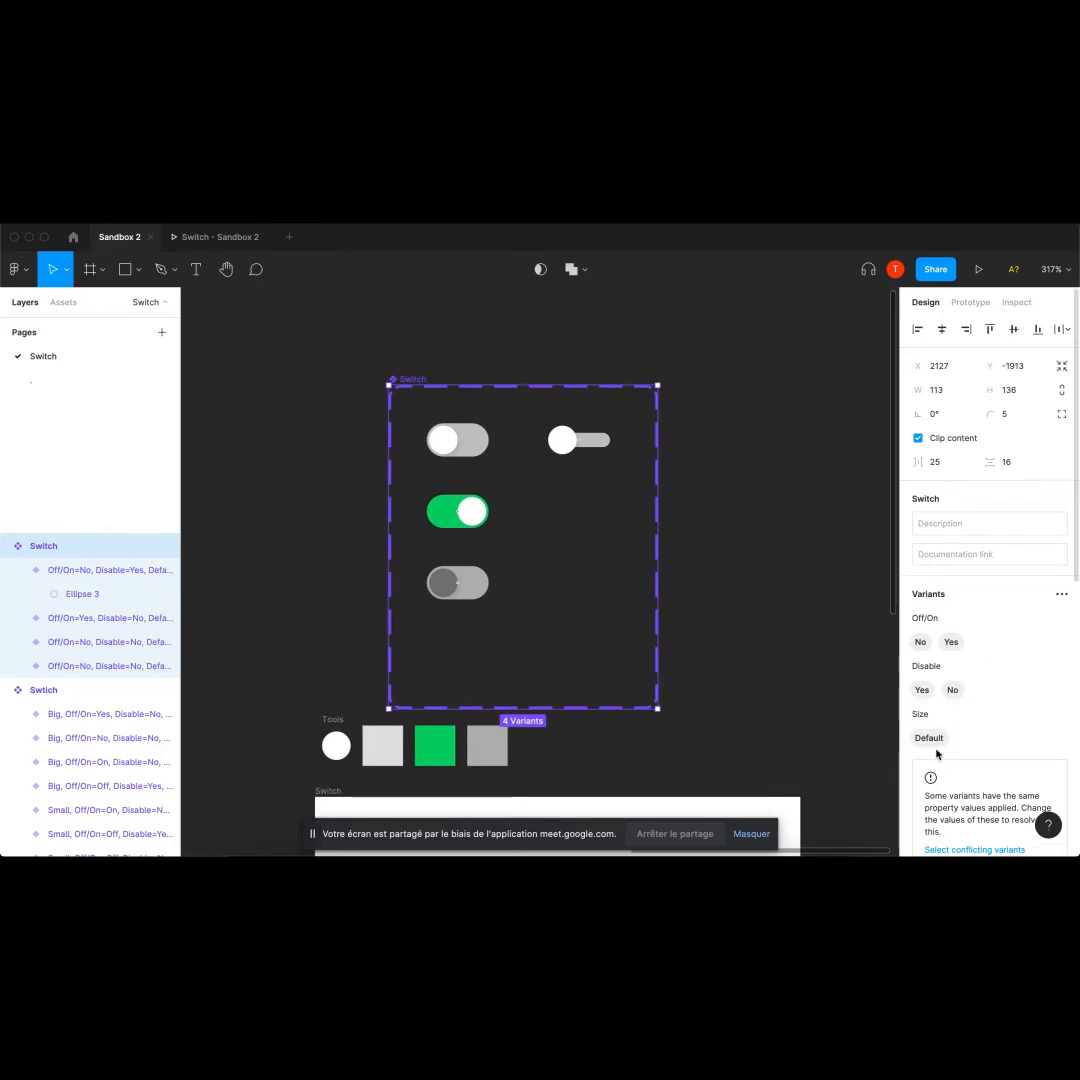
Set the Size value of the thick grey off variant and the thick green on variant to Big.
{"action": "left_click", "coordinate": [485, 449]}
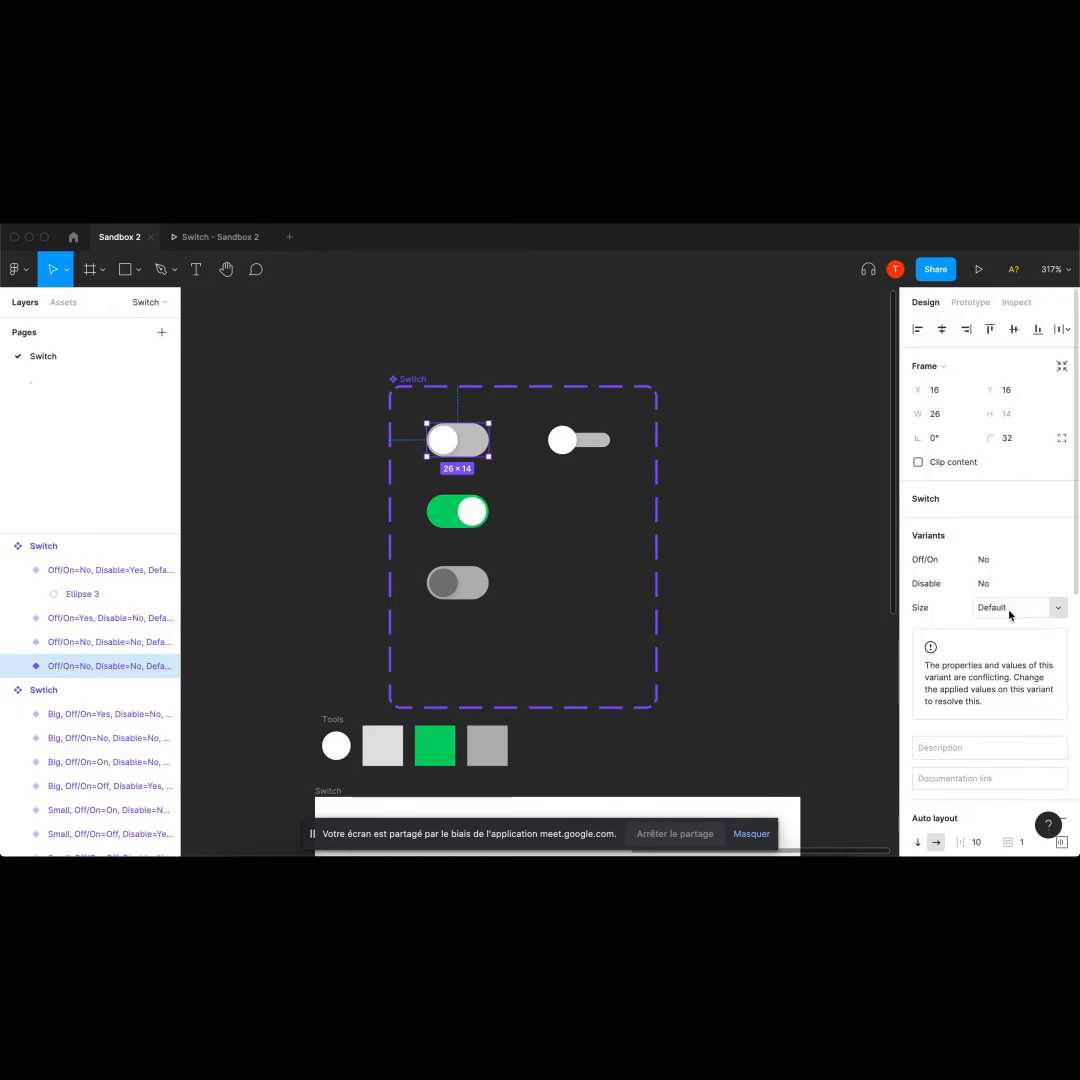
{"action": "left_click", "coordinate": [1009, 612]}
{"action": "type", "text": "Big"}
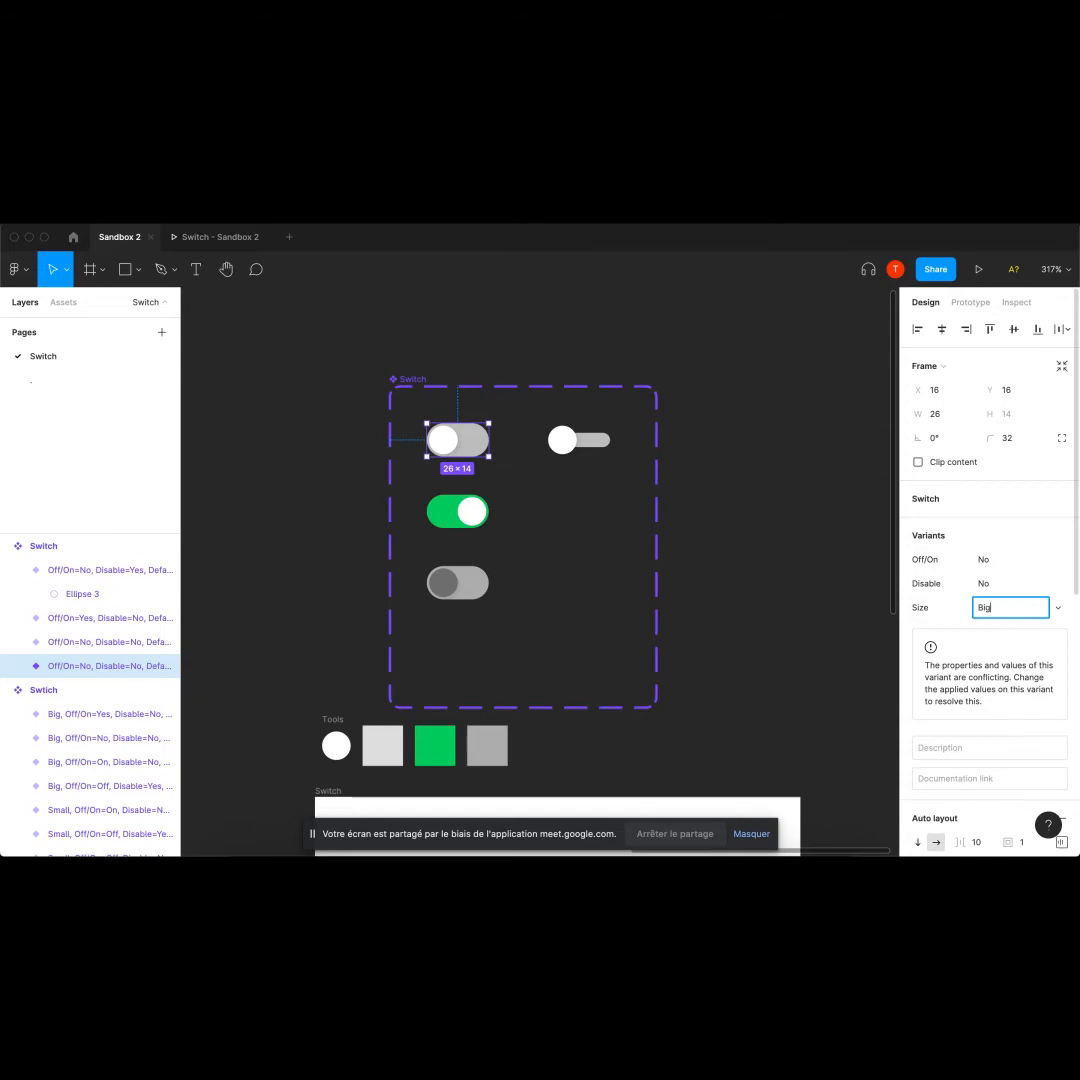
{"action": "left_click", "coordinate": [830, 600]}
{"action": "left_click", "coordinate": [457, 511]}
{"action": "left_click", "coordinate": [989, 607]}
{"action": "type", "text": "Ni"}
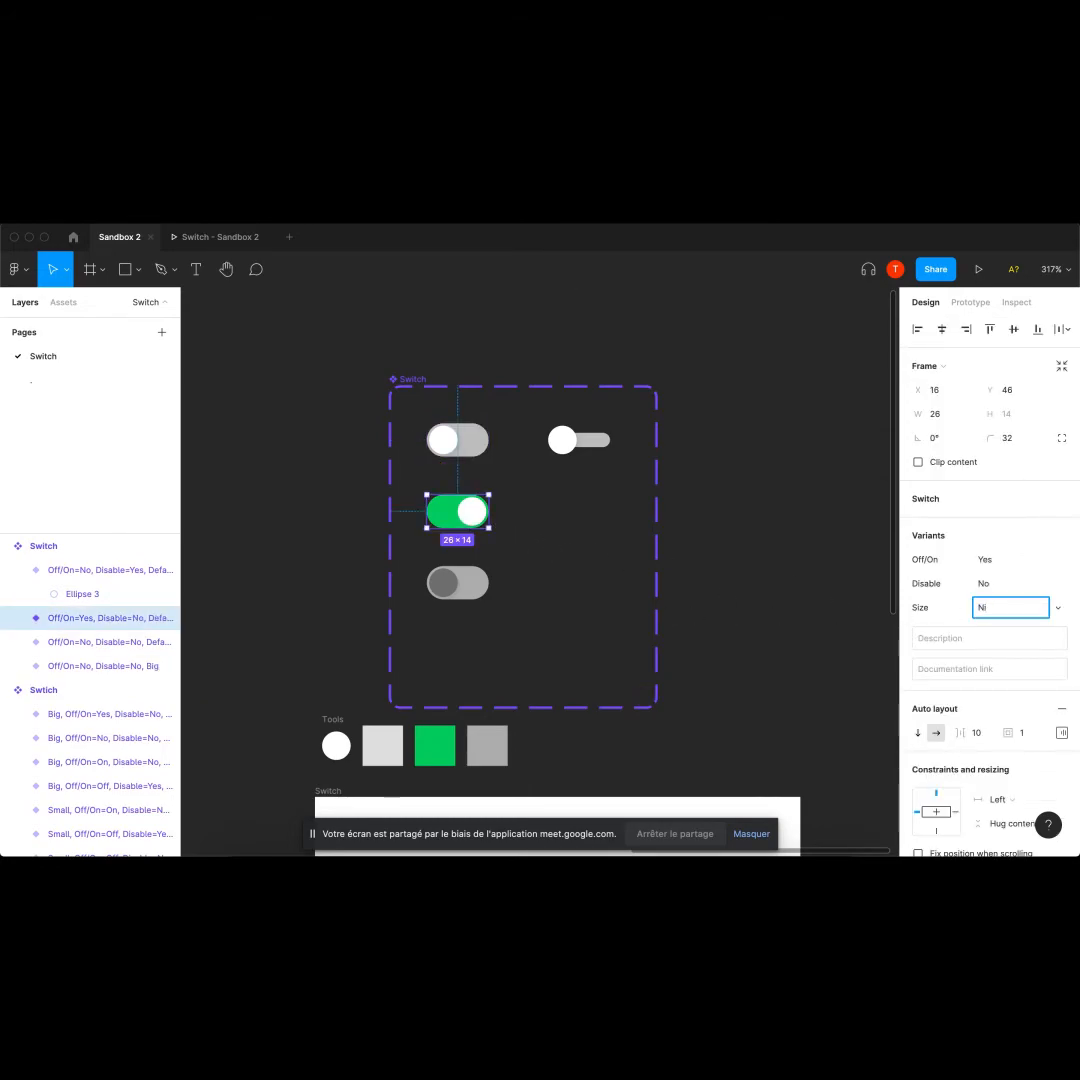
{"action": "type", "text": "ig"}
Set the Size value of the disabled variant in the first column to Big.
{"action": "left_click", "coordinate": [445, 583]}
{"action": "left_click", "coordinate": [1010, 607]}
{"action": "key", "text": "ctrl+a"}
{"action": "type", "text": "No, B"}
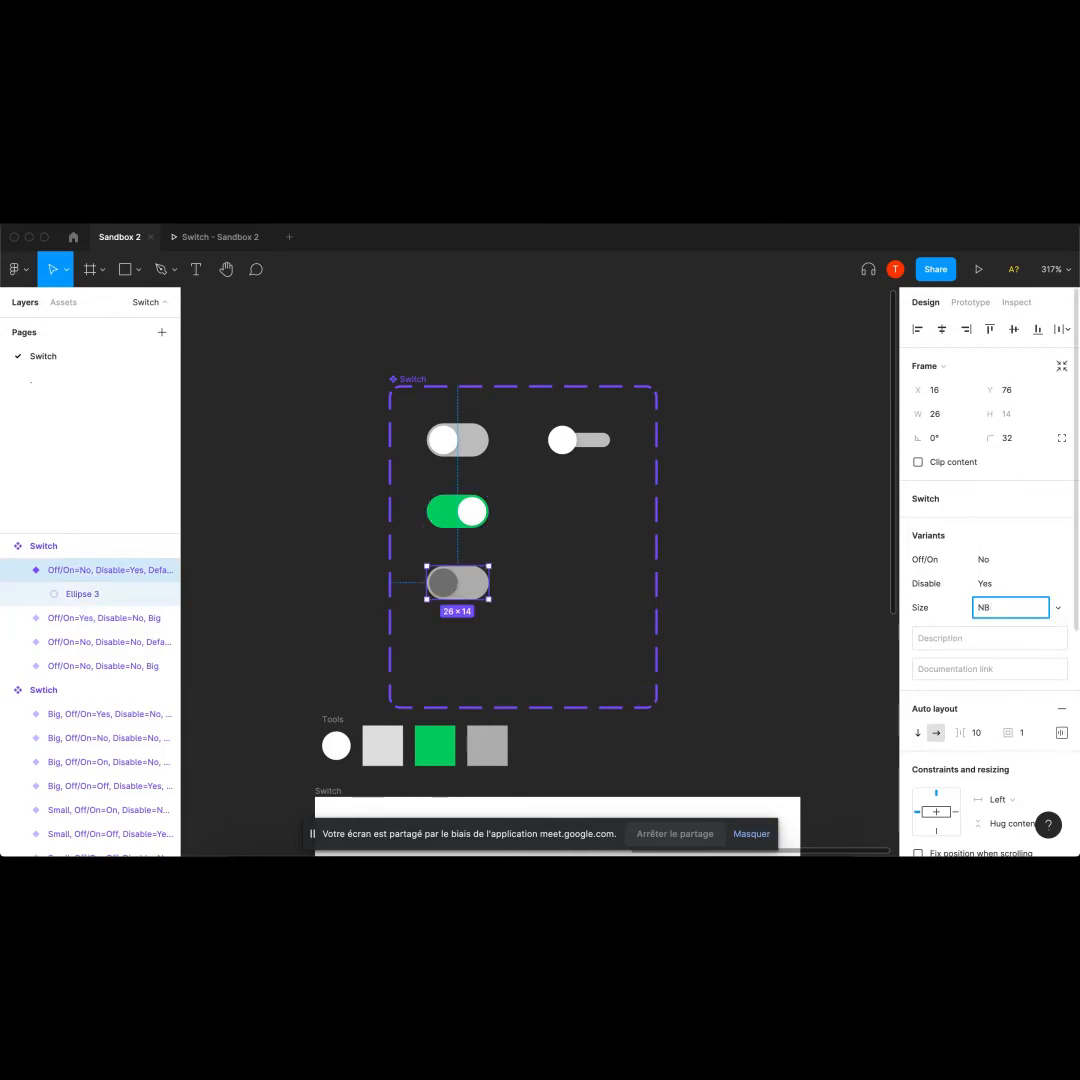
{"action": "type", "text": "ig"}
{"action": "left_click", "coordinate": [468, 474]}
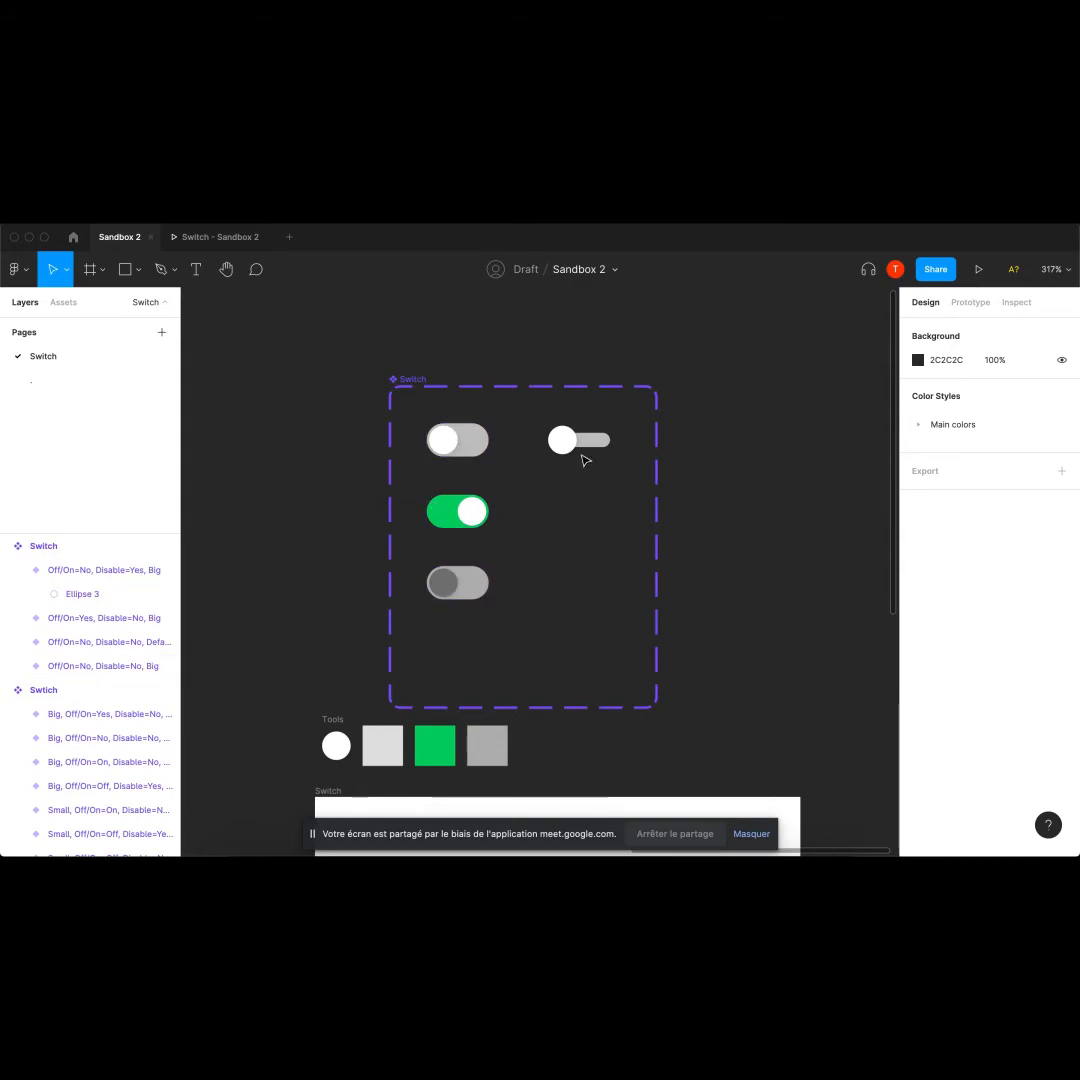
Set the Size value of the slim grey variant in the second column to Small.
{"action": "left_click", "coordinate": [584, 452]}
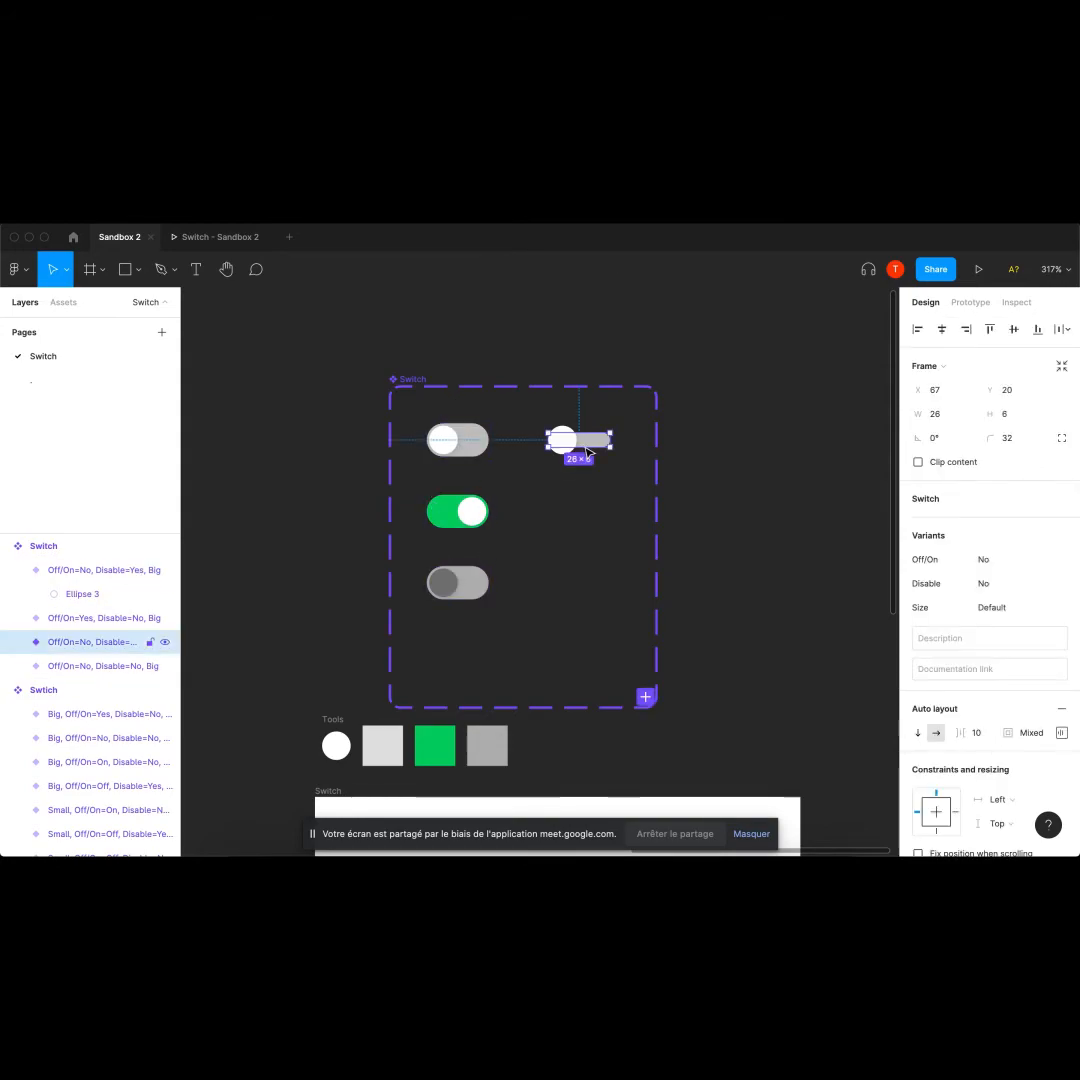
{"action": "left_click", "coordinate": [998, 607]}
{"action": "type", "text": "Small"}
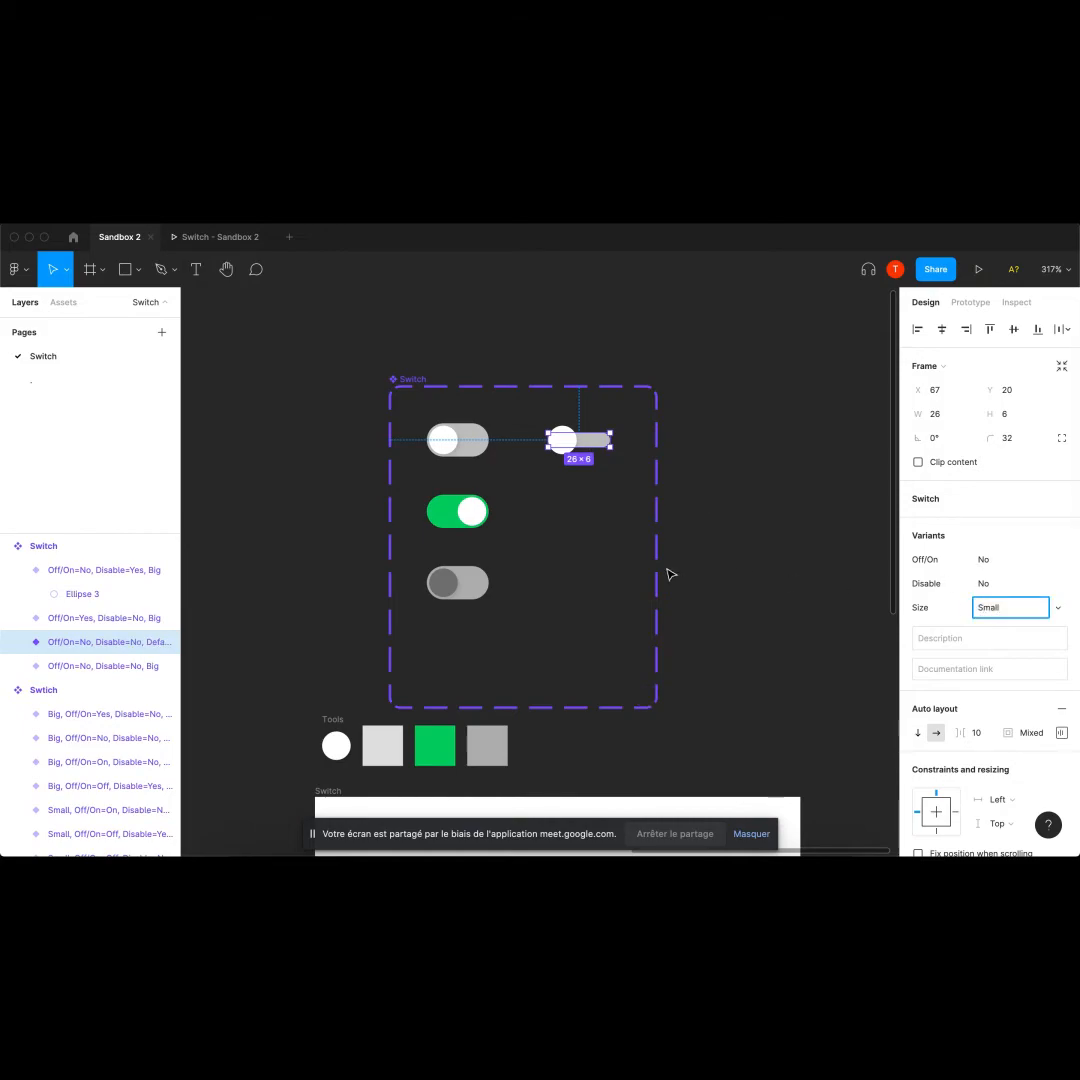
{"action": "left_click", "coordinate": [670, 574]}
Place an instance of the Big grey variant beside the component set at about X 2272, Y -1896.
{"action": "left_click", "coordinate": [458, 451]}
{"action": "left_click_drag", "start_coordinate": [465, 453], "coordinate": [771, 448]}
{"action": "scroll", "coordinate": [790, 460], "scroll_direction": "right", "scroll_amount": 3}
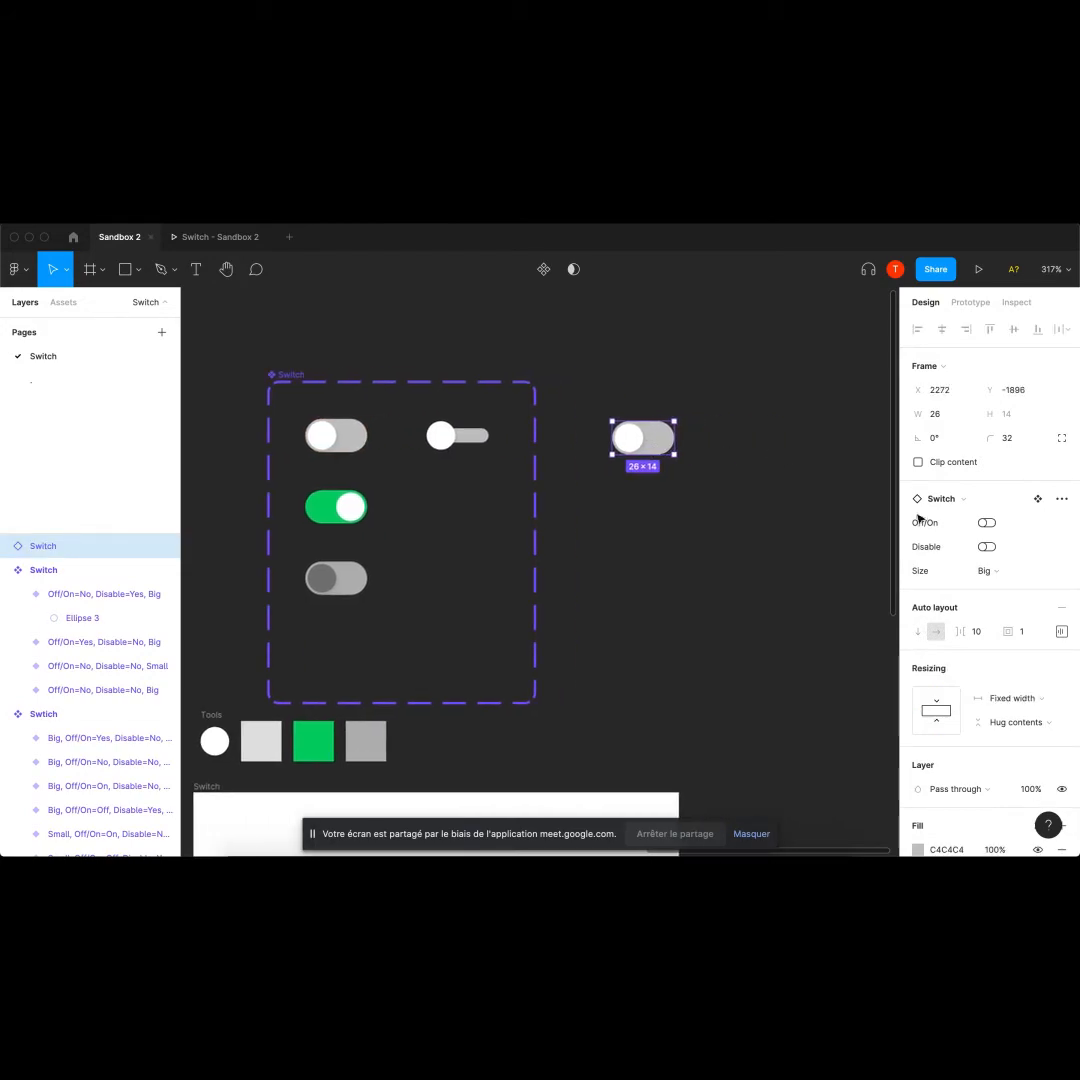
Test the instance's Off/On property and switch its Size between Big and Small, leaving it on Small.
{"action": "left_click", "coordinate": [986, 523]}
{"action": "left_click", "coordinate": [986, 523]}
{"action": "left_click", "coordinate": [1000, 572]}
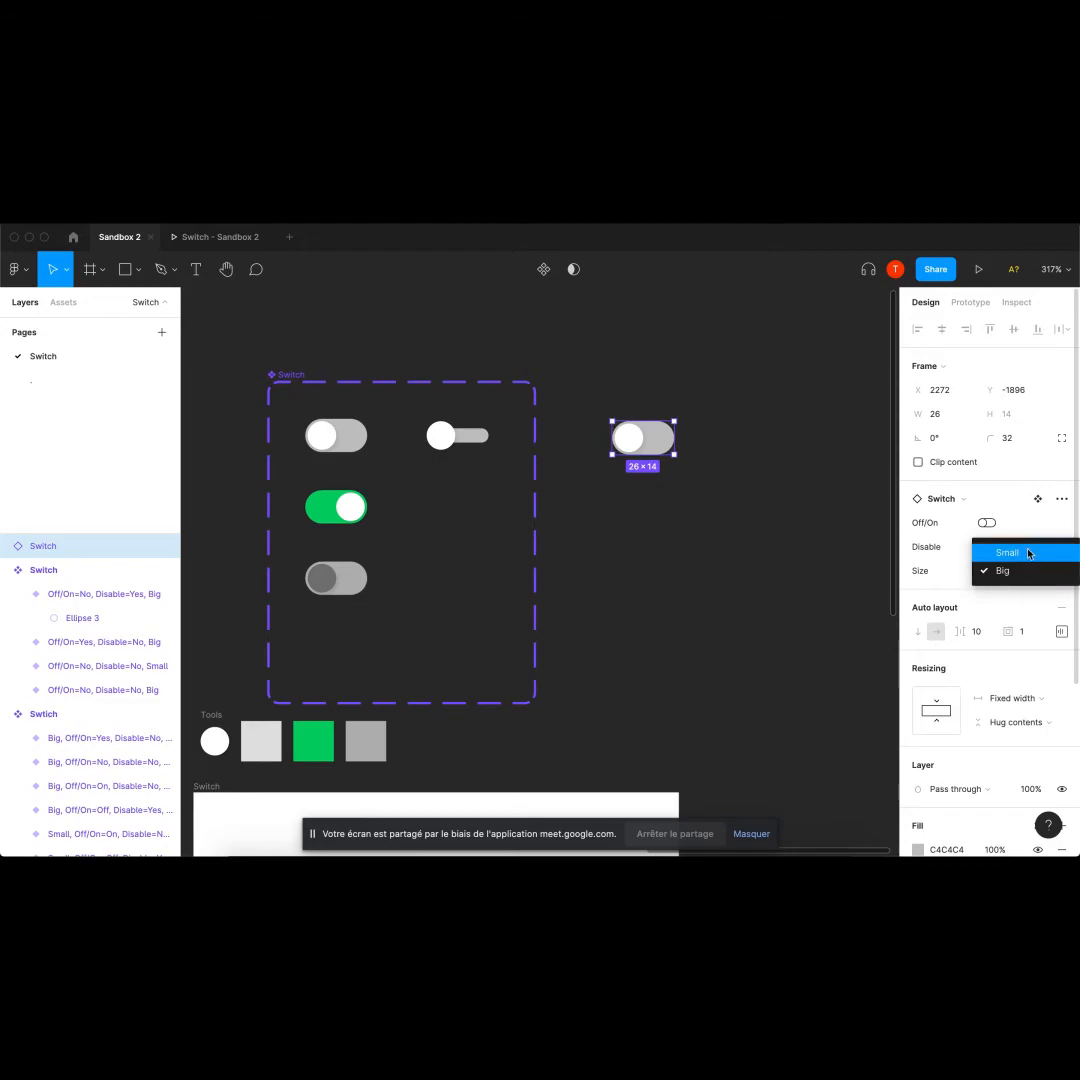
{"action": "left_click", "coordinate": [1020, 553]}
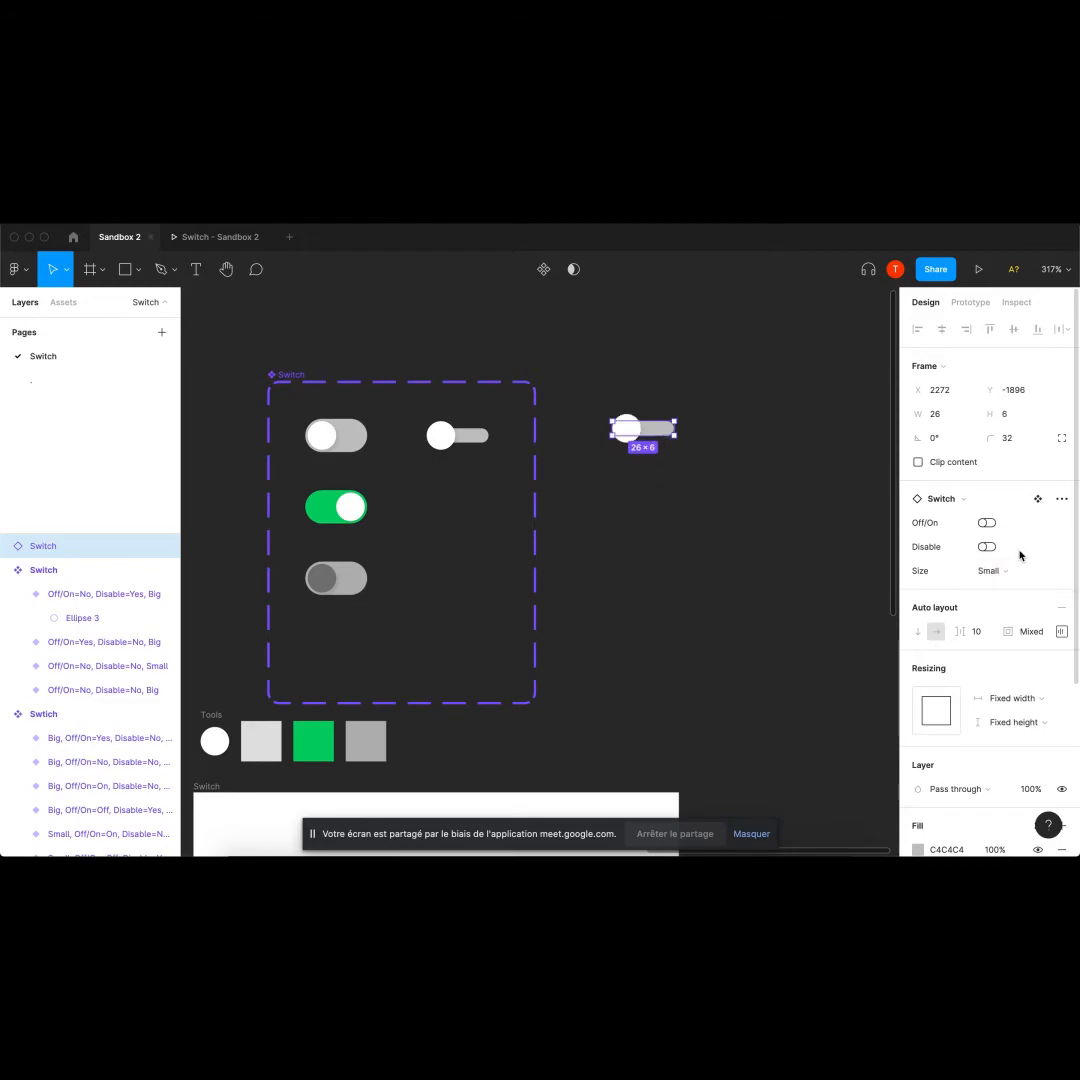
{"action": "left_click", "coordinate": [1006, 571]}
{"action": "left_click", "coordinate": [987, 570]}
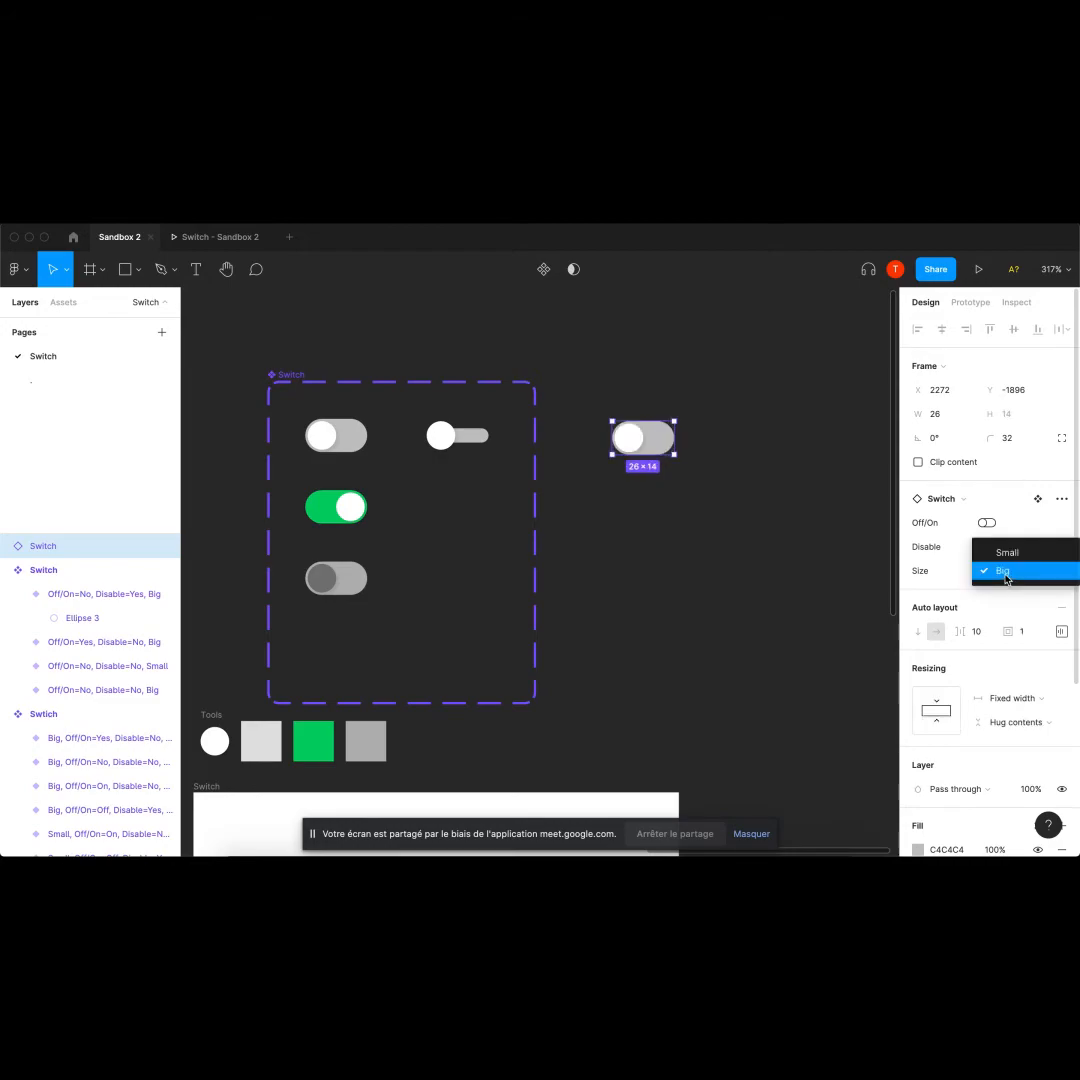
{"action": "left_click", "coordinate": [995, 549]}
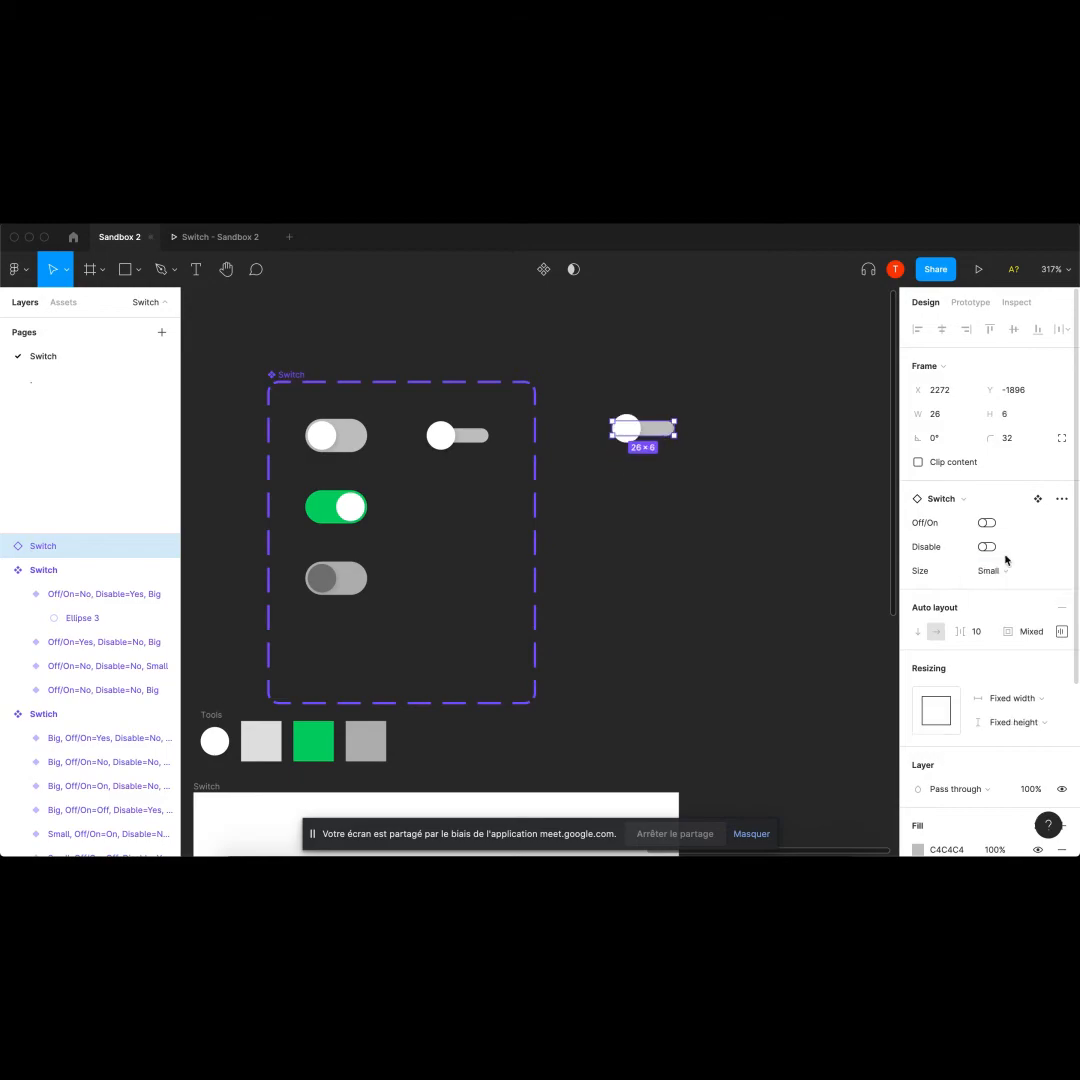
{"action": "left_click", "coordinate": [762, 546]}
Add a copy of the slim variant at X 64, Y 50 and fill it with the green of the on variant.
{"action": "scroll", "coordinate": [758, 542], "scroll_direction": "left", "scroll_amount": 3}
{"action": "left_click", "coordinate": [513, 432]}
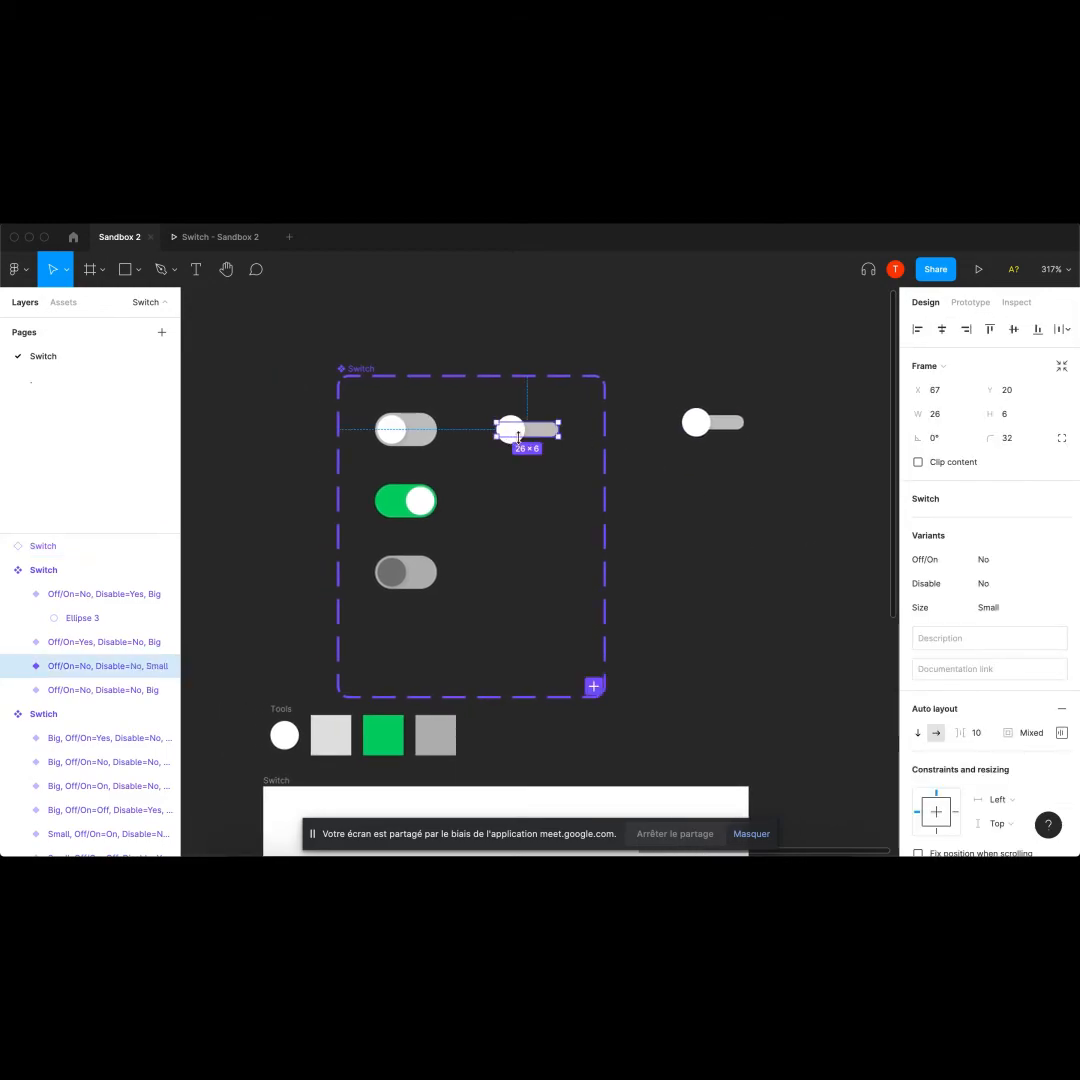
{"action": "left_click", "coordinate": [593, 686]}
{"action": "left_click_drag", "start_coordinate": [535, 456], "coordinate": [543, 506]}
{"action": "key", "text": "i"}
{"action": "left_click", "coordinate": [396, 502]}
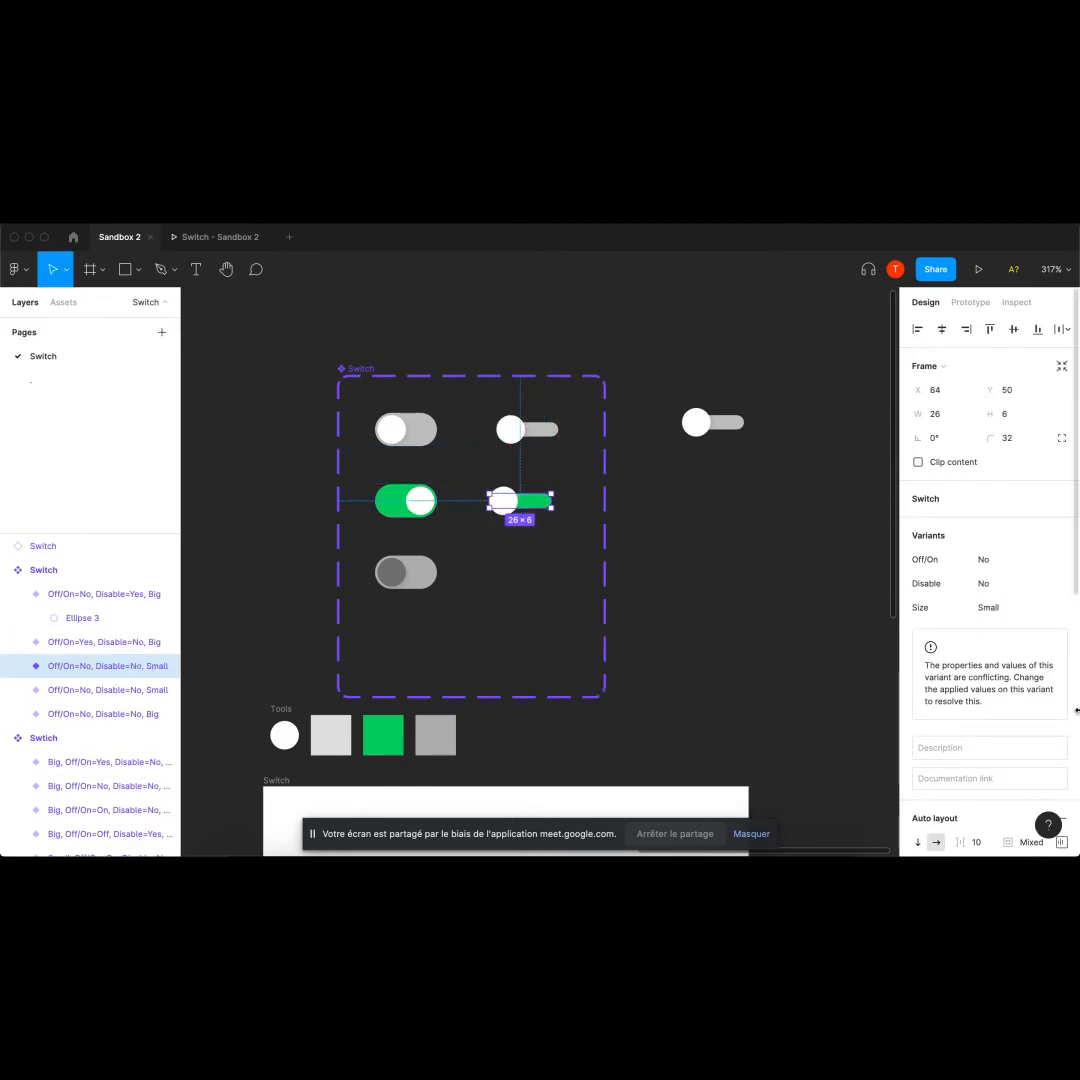
Set the green slim variant's right padding to 0 and align its circle to the right end of the track.
{"action": "scroll", "coordinate": [960, 760], "scroll_direction": "down", "scroll_amount": 2}
{"action": "left_click", "coordinate": [1060, 767]}
{"action": "left_click", "coordinate": [1056, 762]}
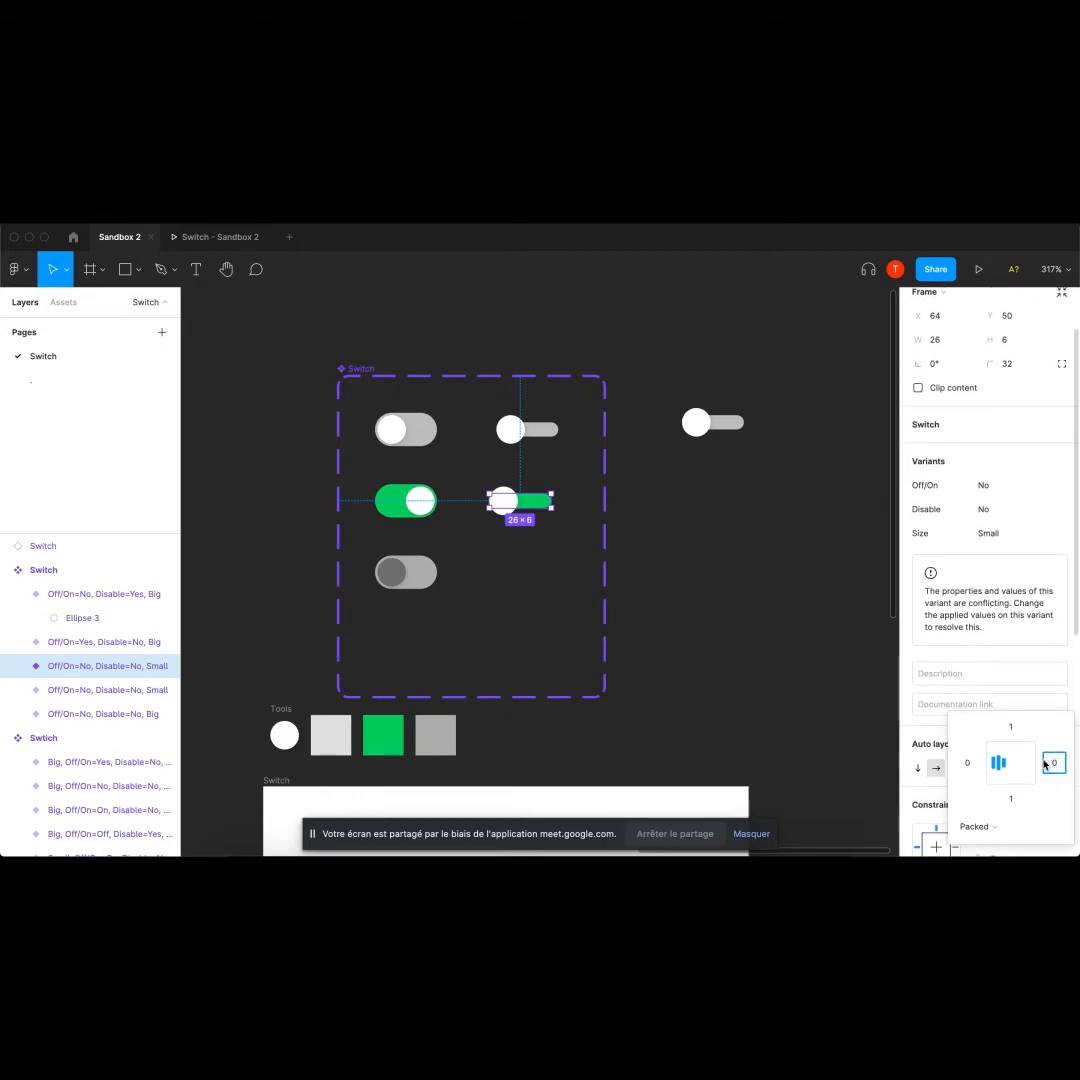
{"action": "key", "text": "Return"}
{"action": "left_click", "coordinate": [632, 516]}
Compare the variant property values of the grey and green slim variants.
{"action": "left_click", "coordinate": [538, 500]}
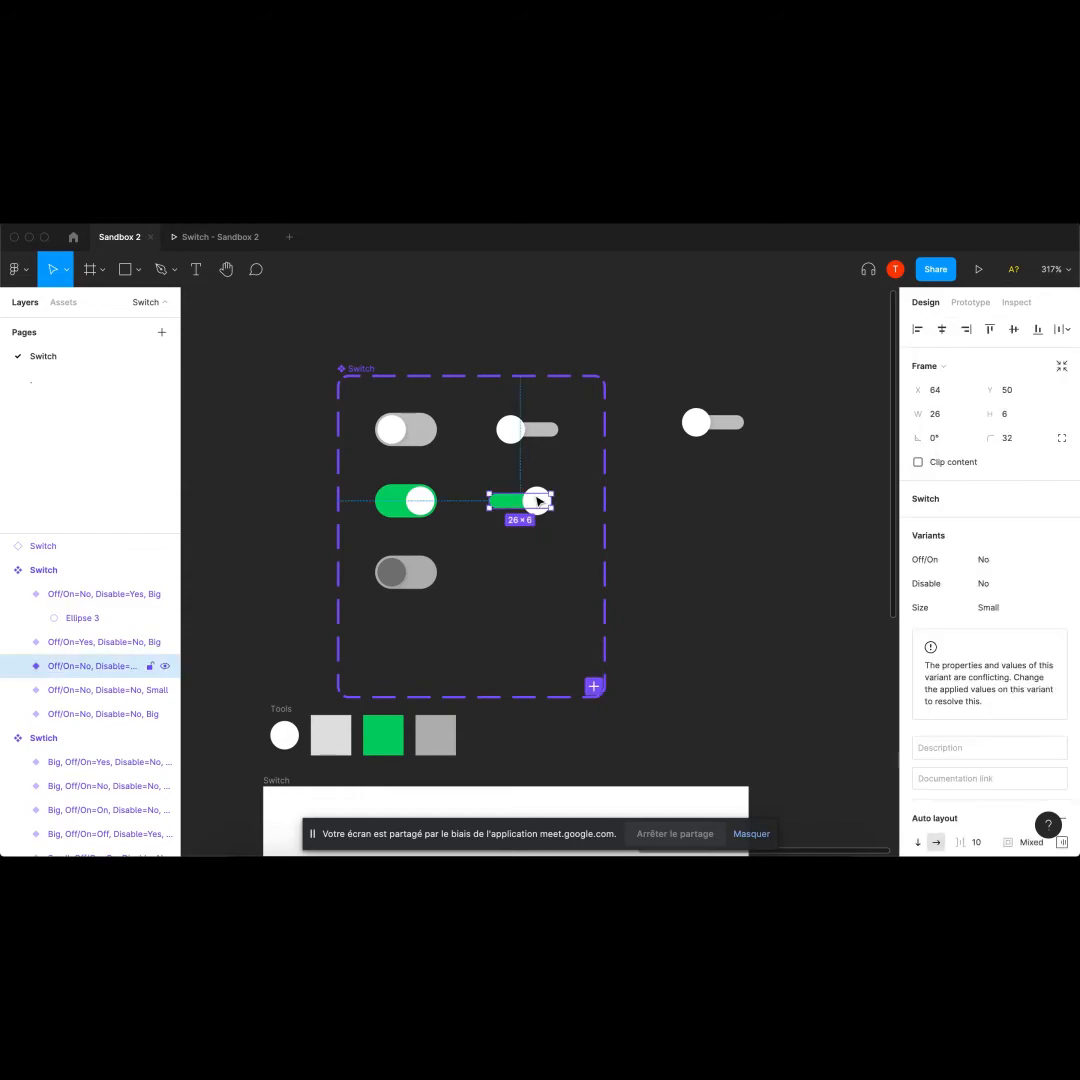
{"action": "left_click", "coordinate": [530, 430]}
{"action": "left_click", "coordinate": [555, 517]}
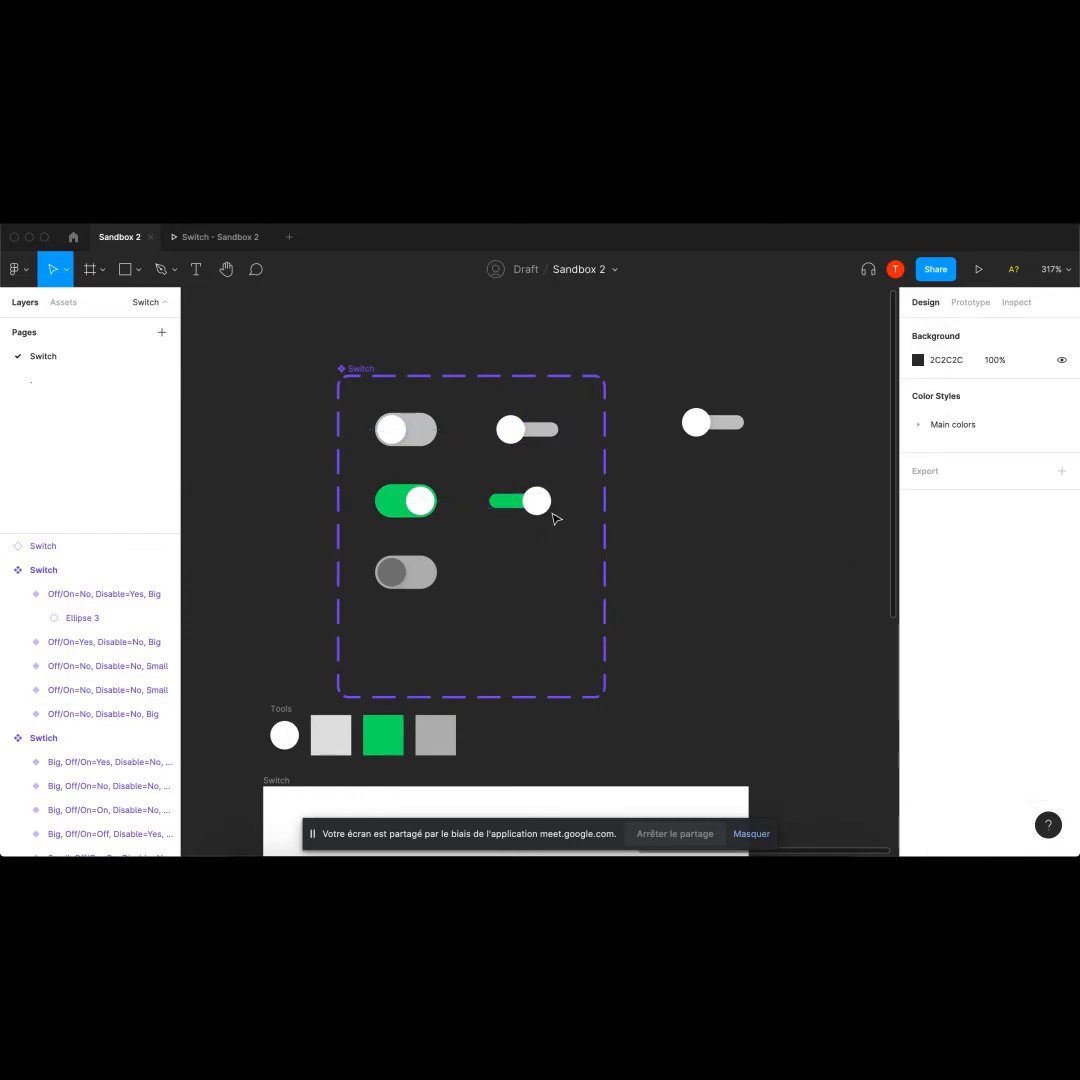
{"action": "left_click", "coordinate": [540, 503]}
{"action": "left_click", "coordinate": [534, 433]}
{"action": "left_click", "coordinate": [536, 496]}
{"action": "left_click", "coordinate": [513, 430]}
{"action": "left_click", "coordinate": [536, 500]}
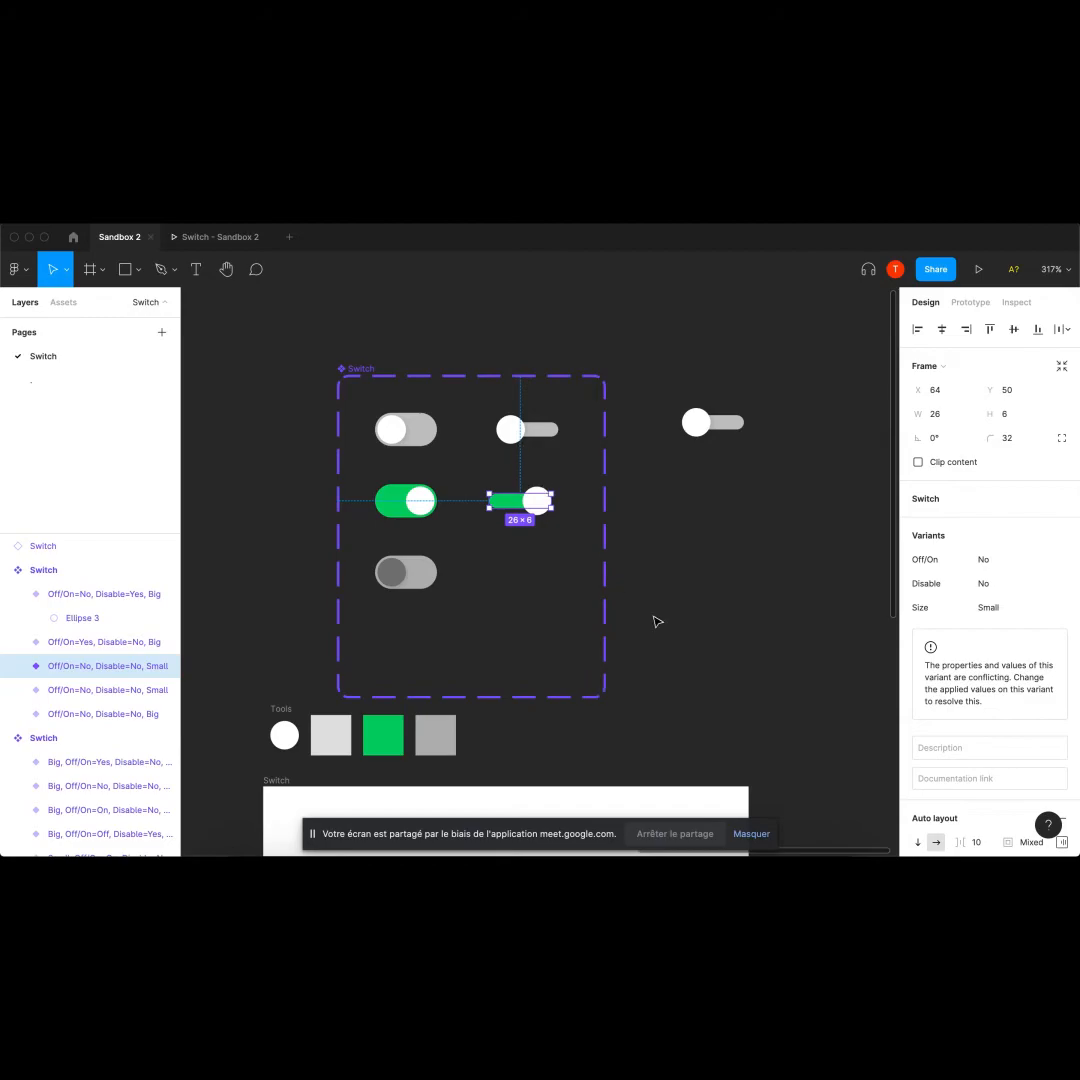
{"action": "left_click", "coordinate": [538, 438]}
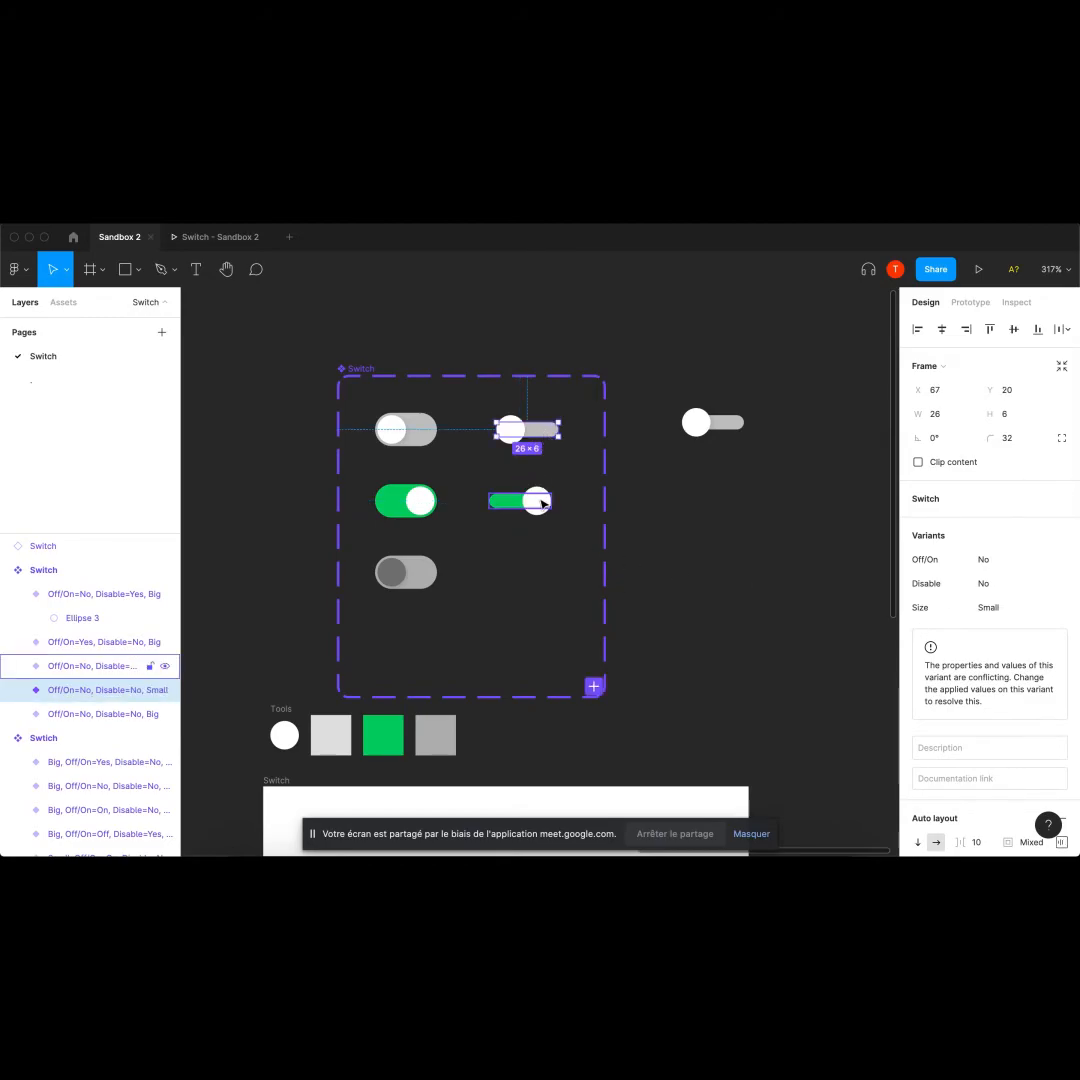
Set the Off/On value of the green slim variant to Yes.
{"action": "left_click", "coordinate": [535, 499]}
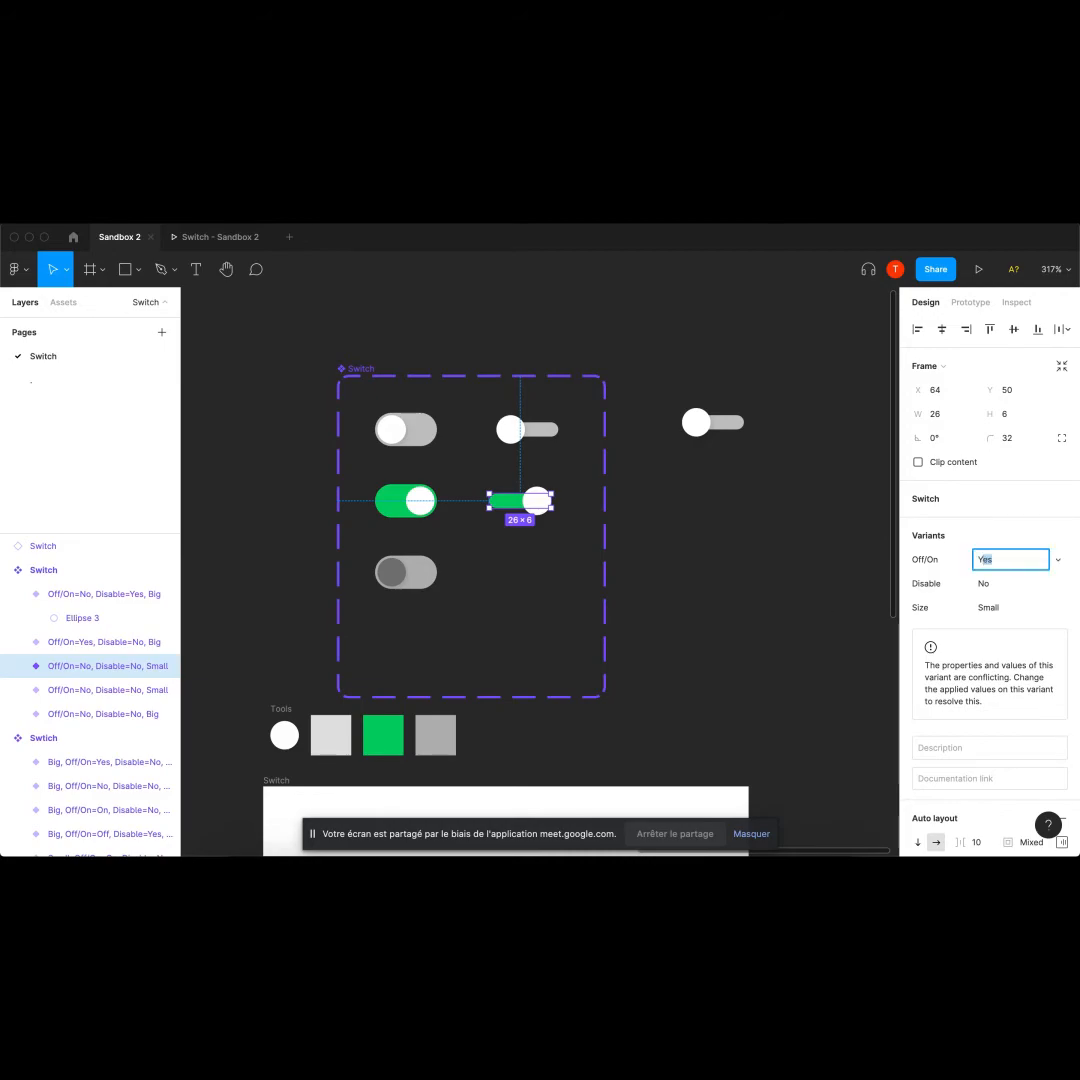
{"action": "left_click", "coordinate": [795, 607]}
{"action": "left_click", "coordinate": [538, 499]}
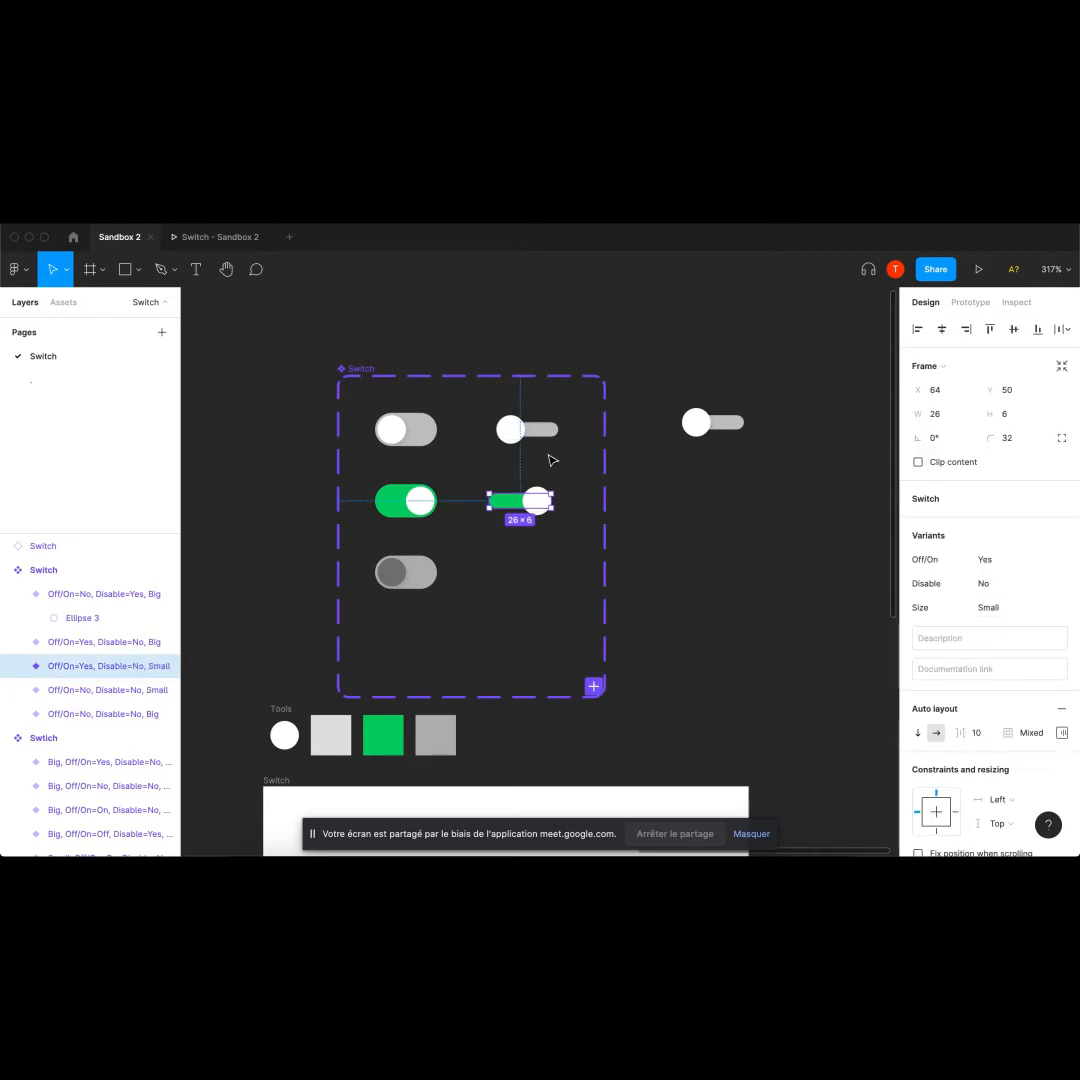
Test the Off/On property repeatedly on the Small instance beside the component set, leaving it off.
{"action": "left_click", "coordinate": [714, 425]}
{"action": "left_click", "coordinate": [991, 524]}
{"action": "left_click", "coordinate": [991, 524]}
{"action": "left_click", "coordinate": [991, 524]}
{"action": "left_click", "coordinate": [990, 524]}
{"action": "left_click", "coordinate": [990, 524]}
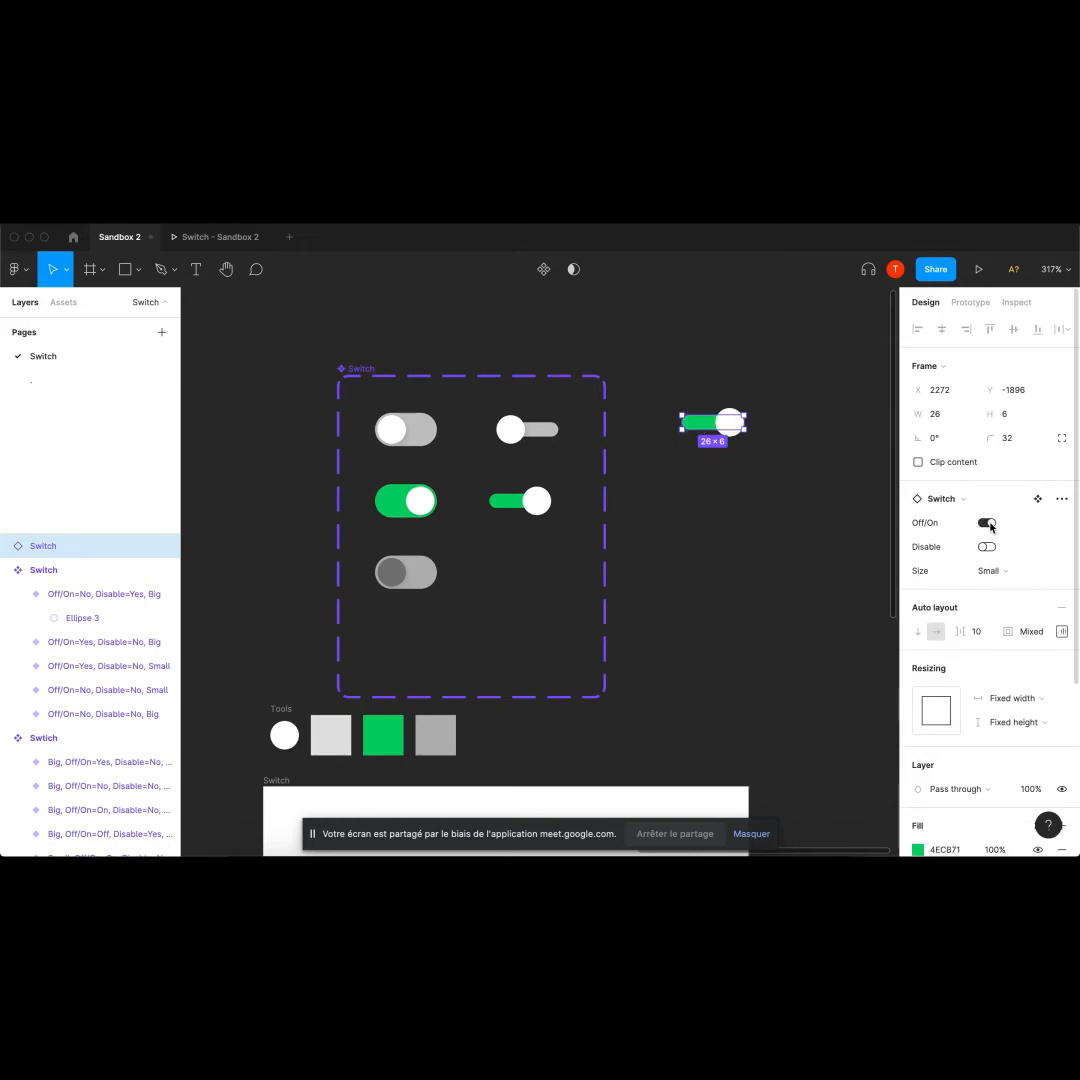
{"action": "left_click", "coordinate": [990, 524]}
{"action": "left_click", "coordinate": [716, 550]}
Move the Switch component set up and slightly left, away from the Tools frame.
{"action": "scroll", "coordinate": [716, 550], "scroll_direction": "down", "scroll_amount": 2}
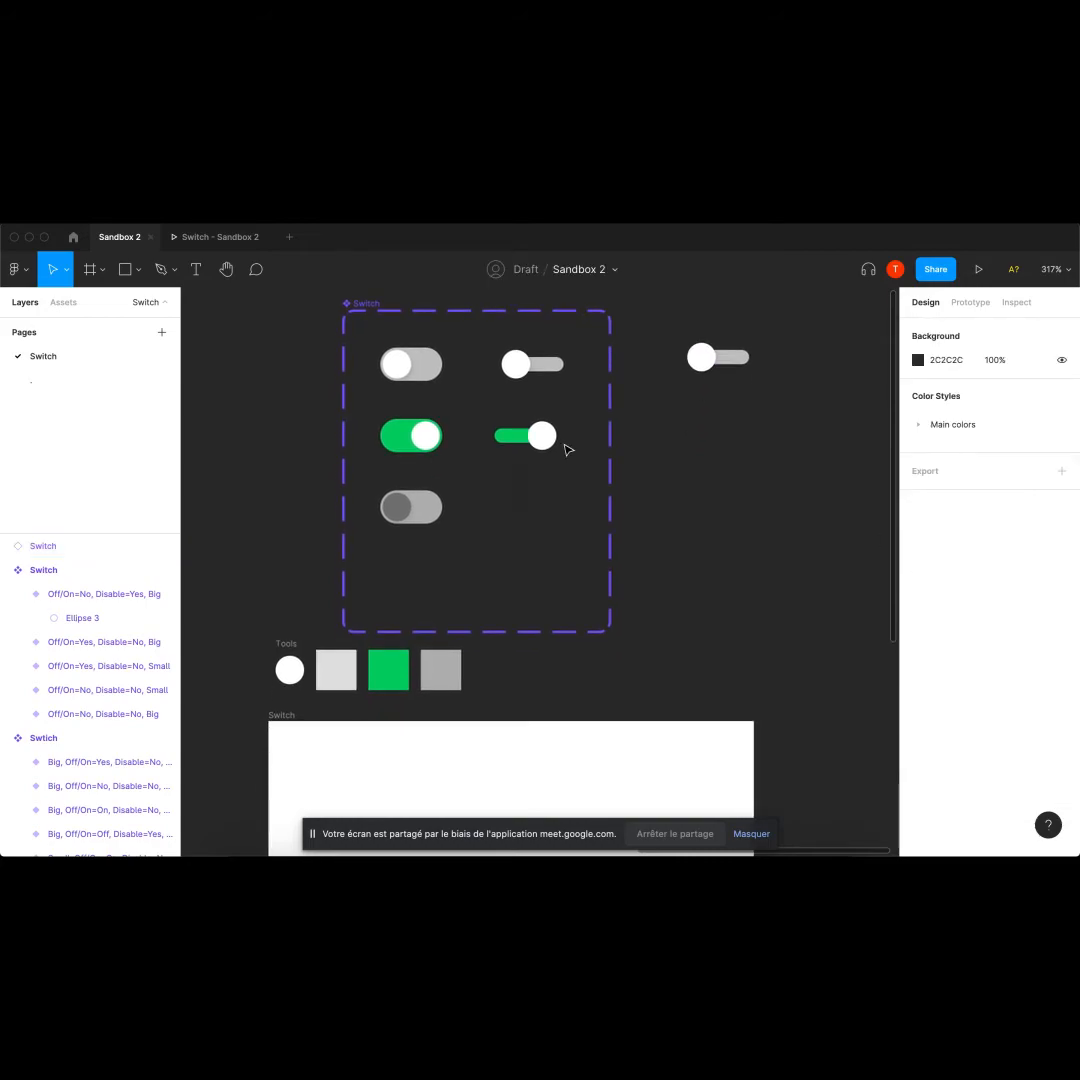
{"action": "left_click_drag", "start_coordinate": [366, 303], "coordinate": [342, 299]}
{"action": "left_click", "coordinate": [718, 540]}
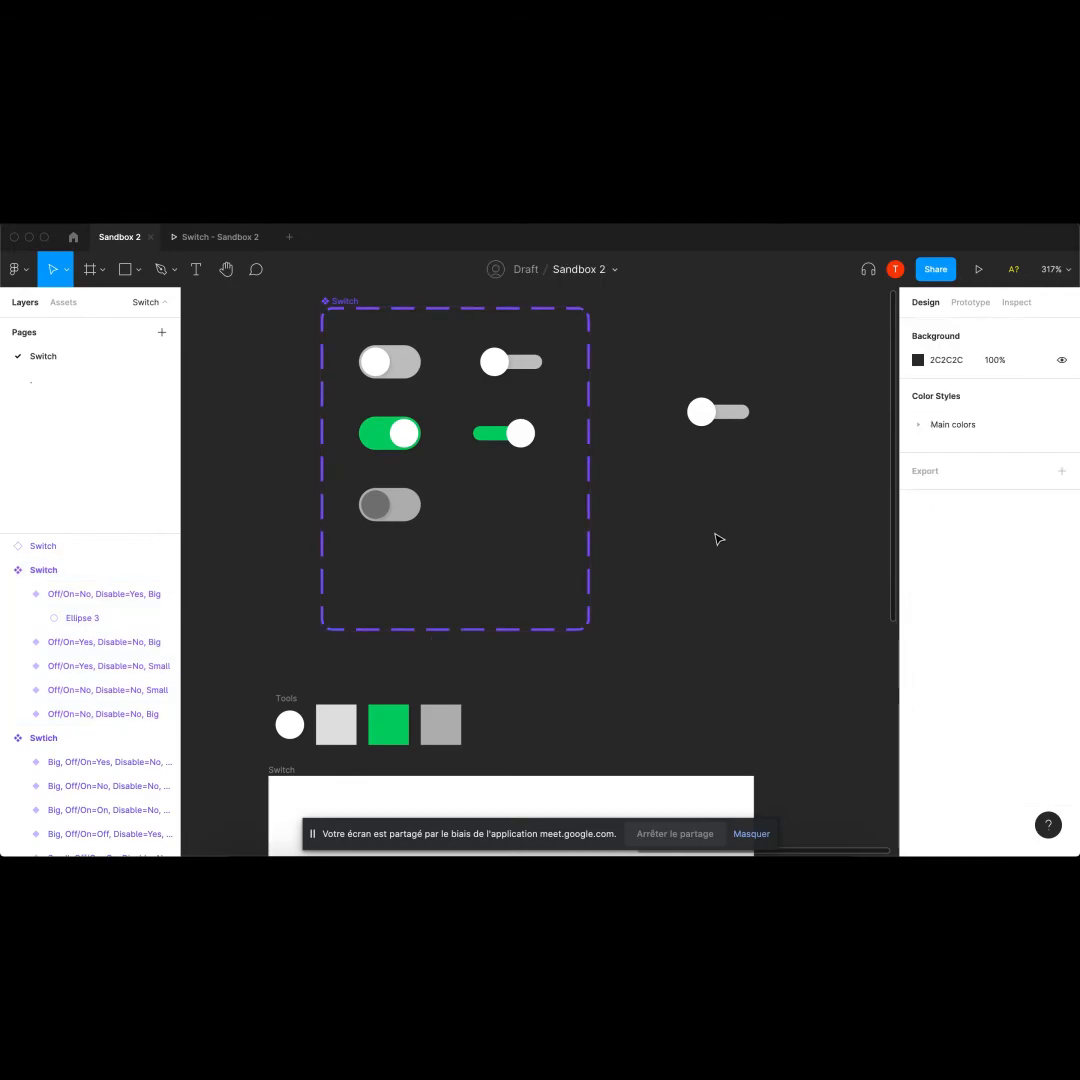
Copy the blue moon and yellow sun night shift variants from the older Swtich component set.
{"action": "scroll", "coordinate": [682, 492], "scroll_direction": "up", "scroll_amount": 1}
{"action": "scroll", "coordinate": [682, 492], "scroll_direction": "down", "scroll_amount": 3}
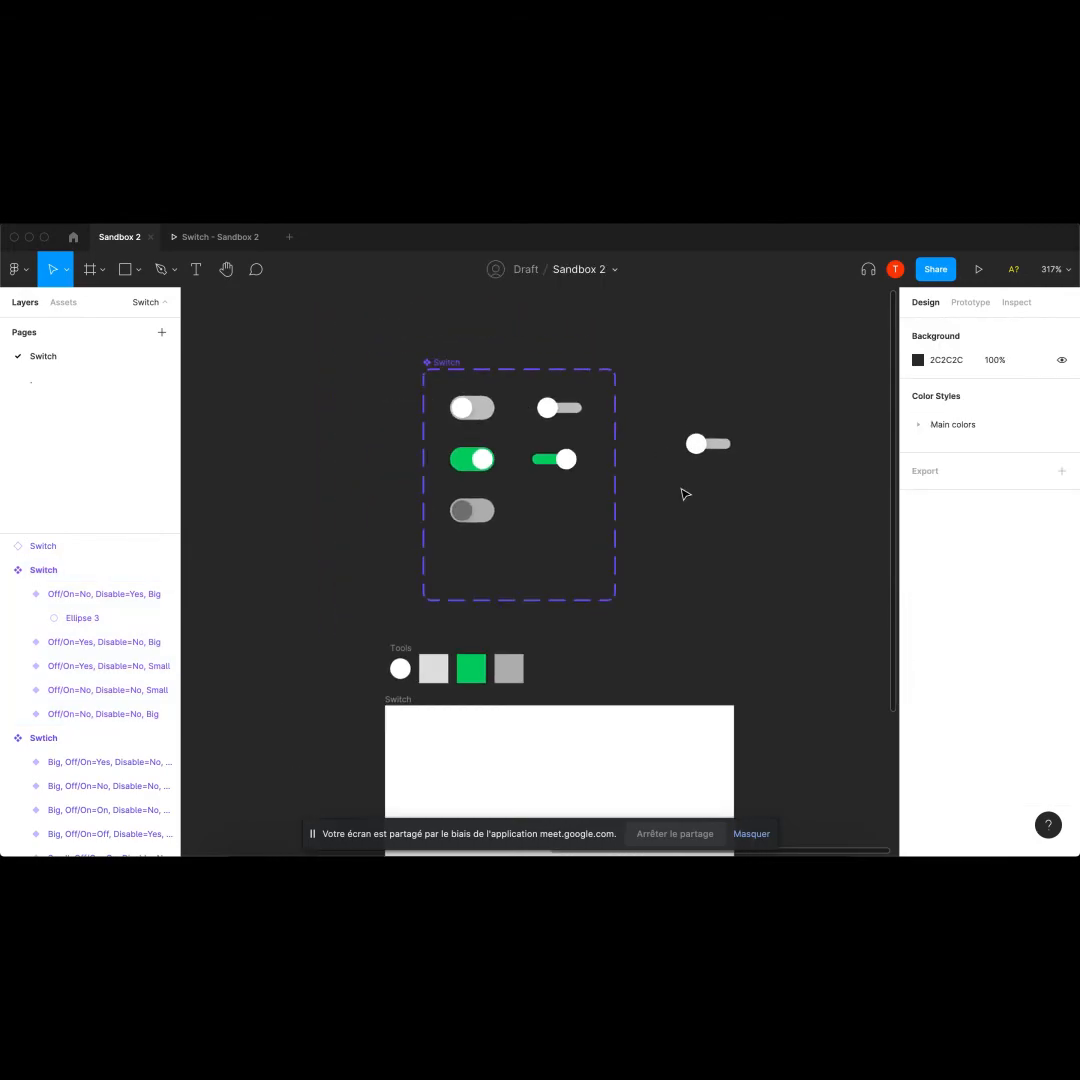
{"action": "scroll", "coordinate": [683, 494], "scroll_direction": "down", "scroll_amount": 5}
{"action": "scroll", "coordinate": [682, 492], "scroll_direction": "down", "scroll_amount": 4}
{"action": "scroll", "coordinate": [670, 516], "scroll_direction": "down", "scroll_amount": 3}
{"action": "scroll", "coordinate": [675, 516], "scroll_direction": "left", "scroll_amount": 5}
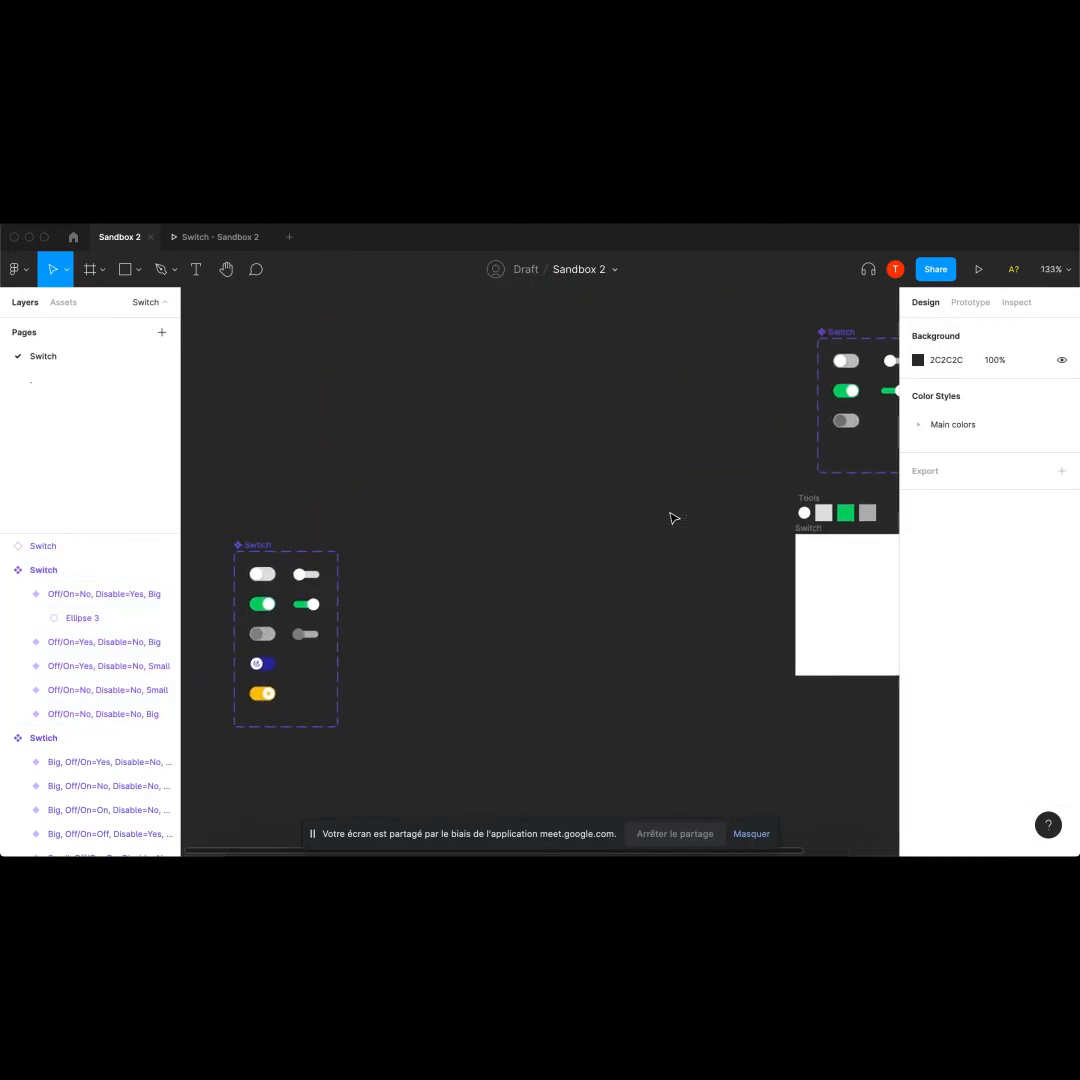
{"action": "left_click", "coordinate": [333, 696]}
{"action": "left_click", "coordinate": [322, 720], "text": "shift"}
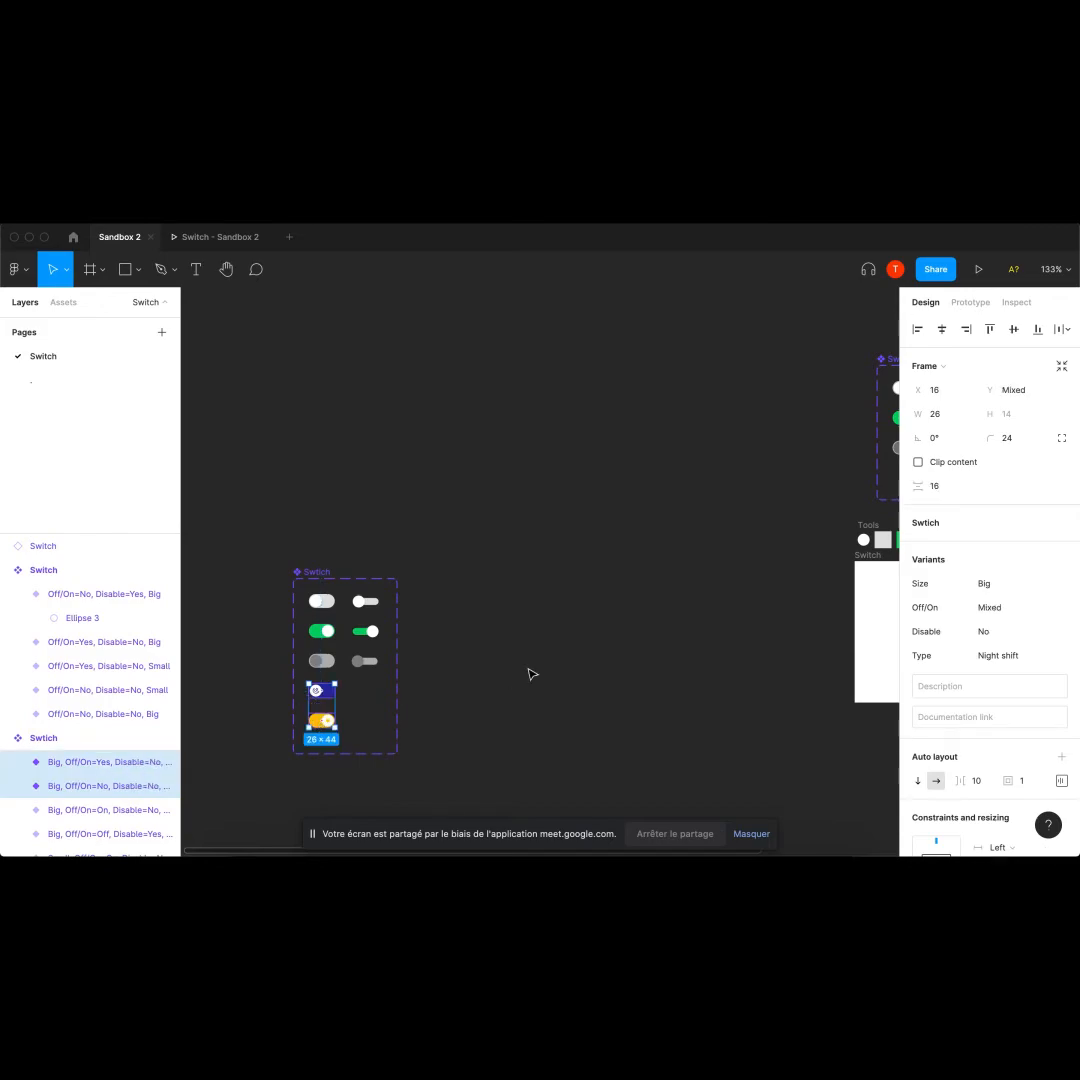
{"action": "scroll", "coordinate": [530, 675], "scroll_direction": "right", "scroll_amount": 5}
{"action": "scroll", "coordinate": [523, 511], "scroll_direction": "right", "scroll_amount": 3}
{"action": "scroll", "coordinate": [523, 511], "scroll_direction": "up", "scroll_amount": 5}
{"action": "key", "text": "Escape"}
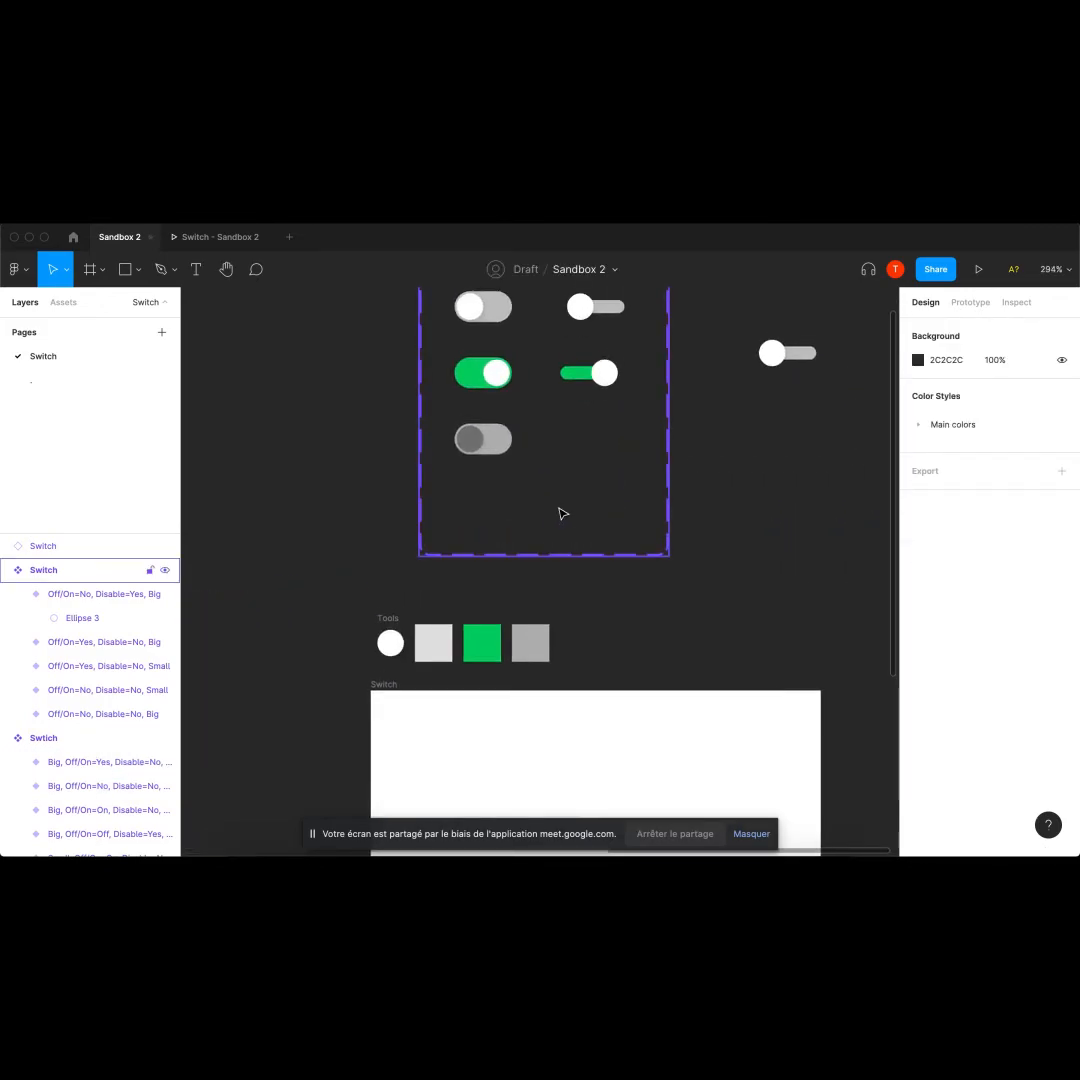
{"action": "key", "text": "ctrl+v"}
{"action": "left_click_drag", "start_coordinate": [546, 527], "coordinate": [591, 450]}
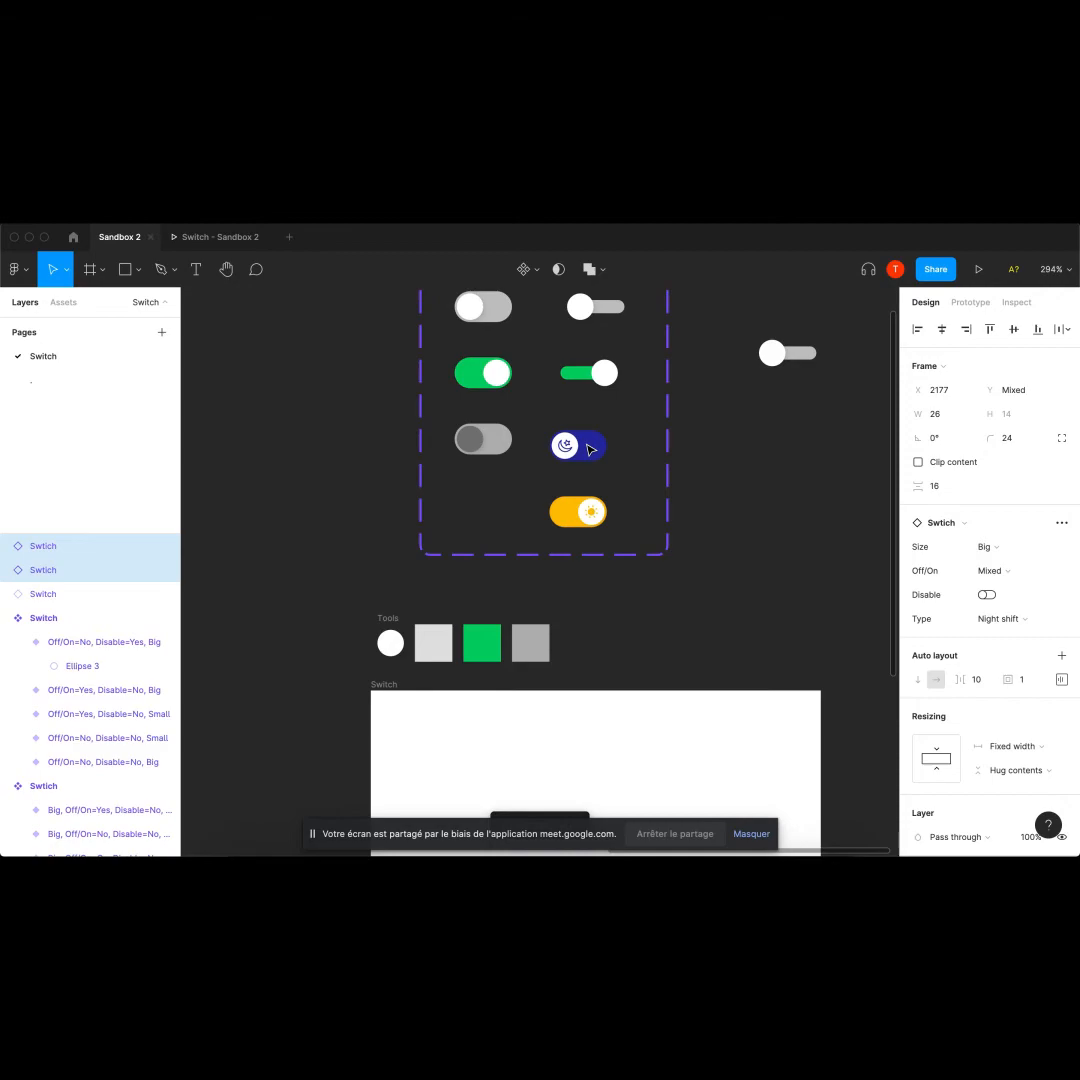
{"action": "key", "text": "Delete"}
Paste the two night shift variants into the Switch component set and place them below the green slim variant.
{"action": "scroll", "coordinate": [590, 448], "scroll_direction": "up", "scroll_amount": 3}
{"action": "left_click", "coordinate": [443, 380]}
{"action": "key", "text": "ctrl+v"}
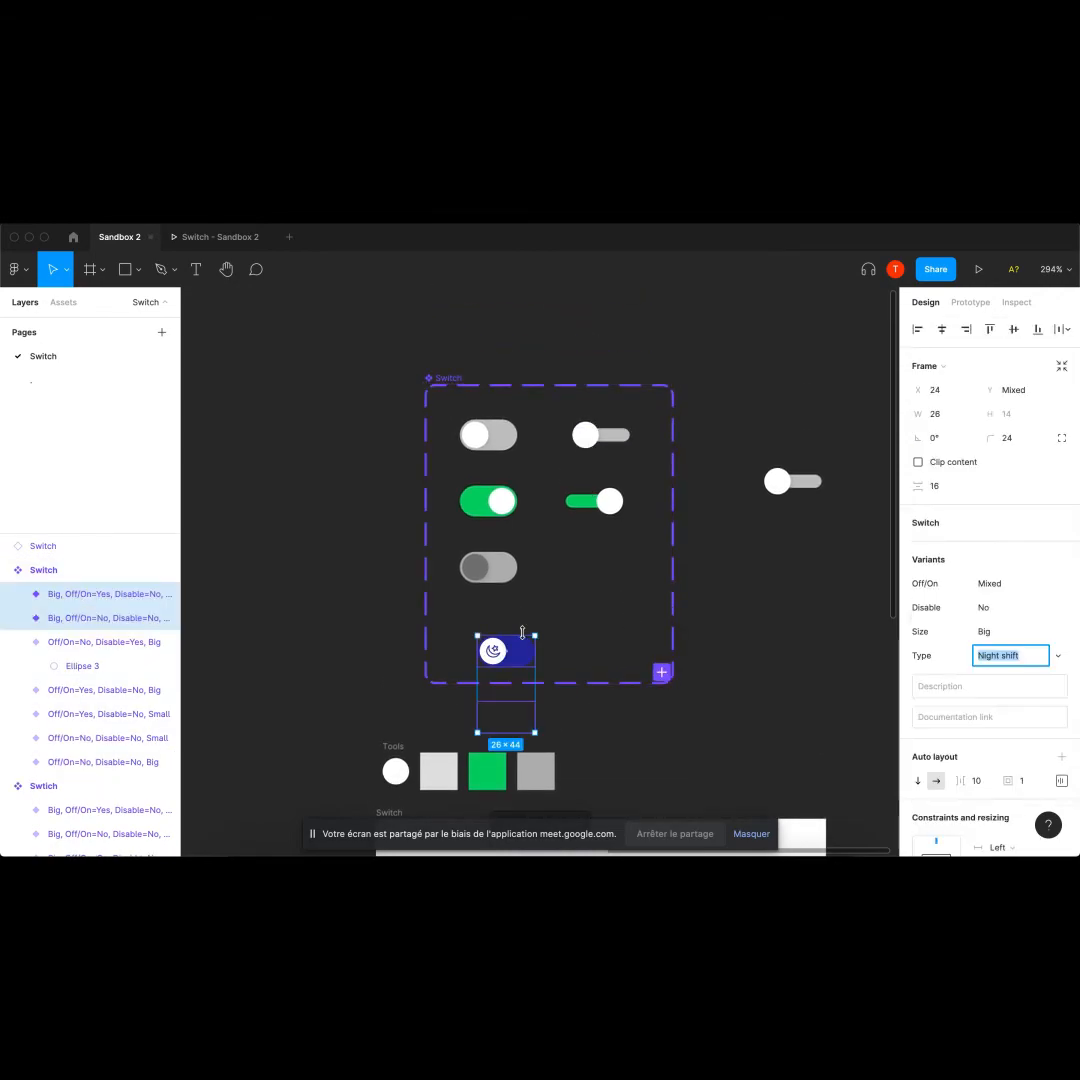
{"action": "left_click_drag", "start_coordinate": [519, 652], "coordinate": [622, 562]}
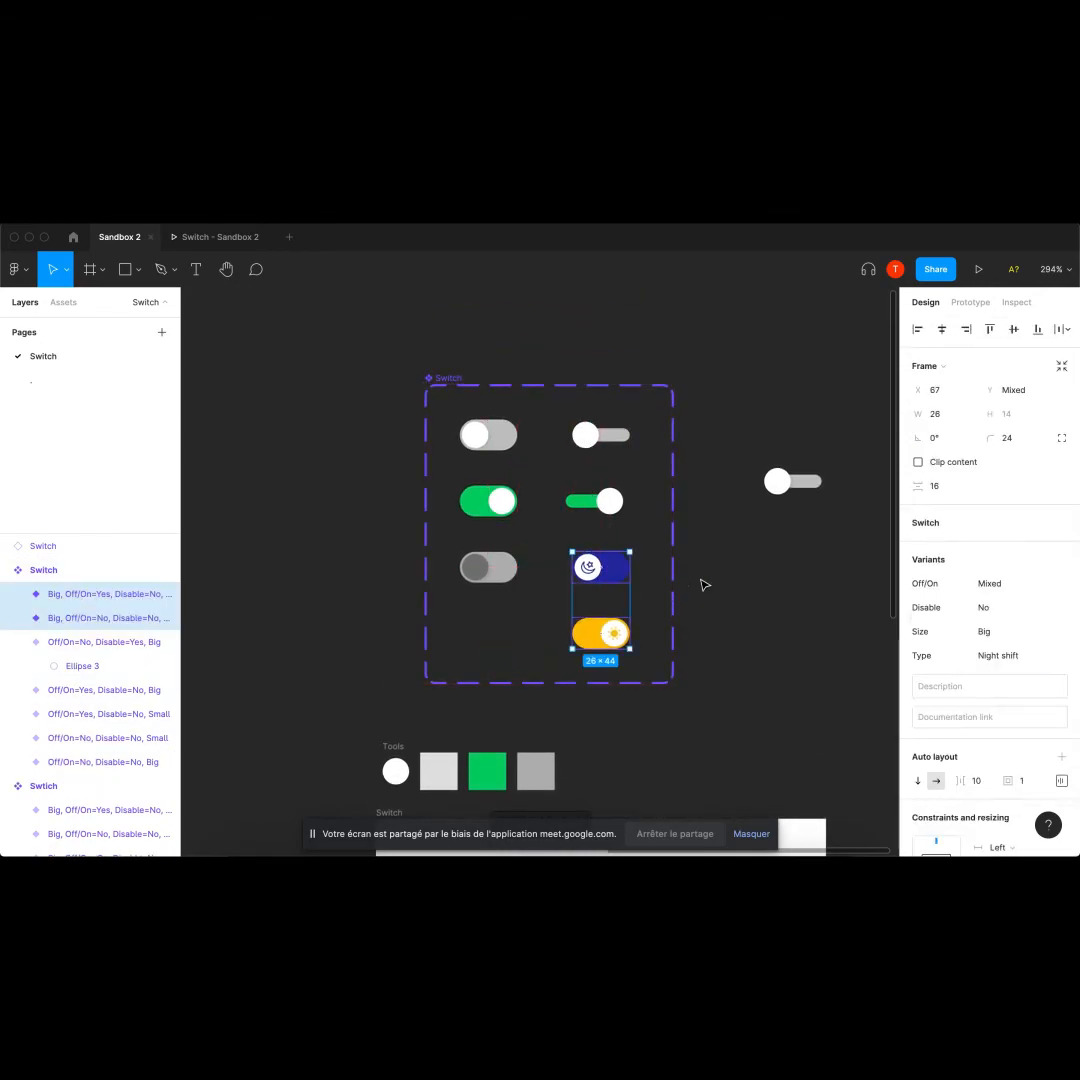
{"action": "scroll", "coordinate": [651, 572], "scroll_direction": "up", "scroll_amount": 3}
{"action": "left_click", "coordinate": [757, 607]}
{"action": "scroll", "coordinate": [757, 607], "scroll_direction": "down", "scroll_amount": 1}
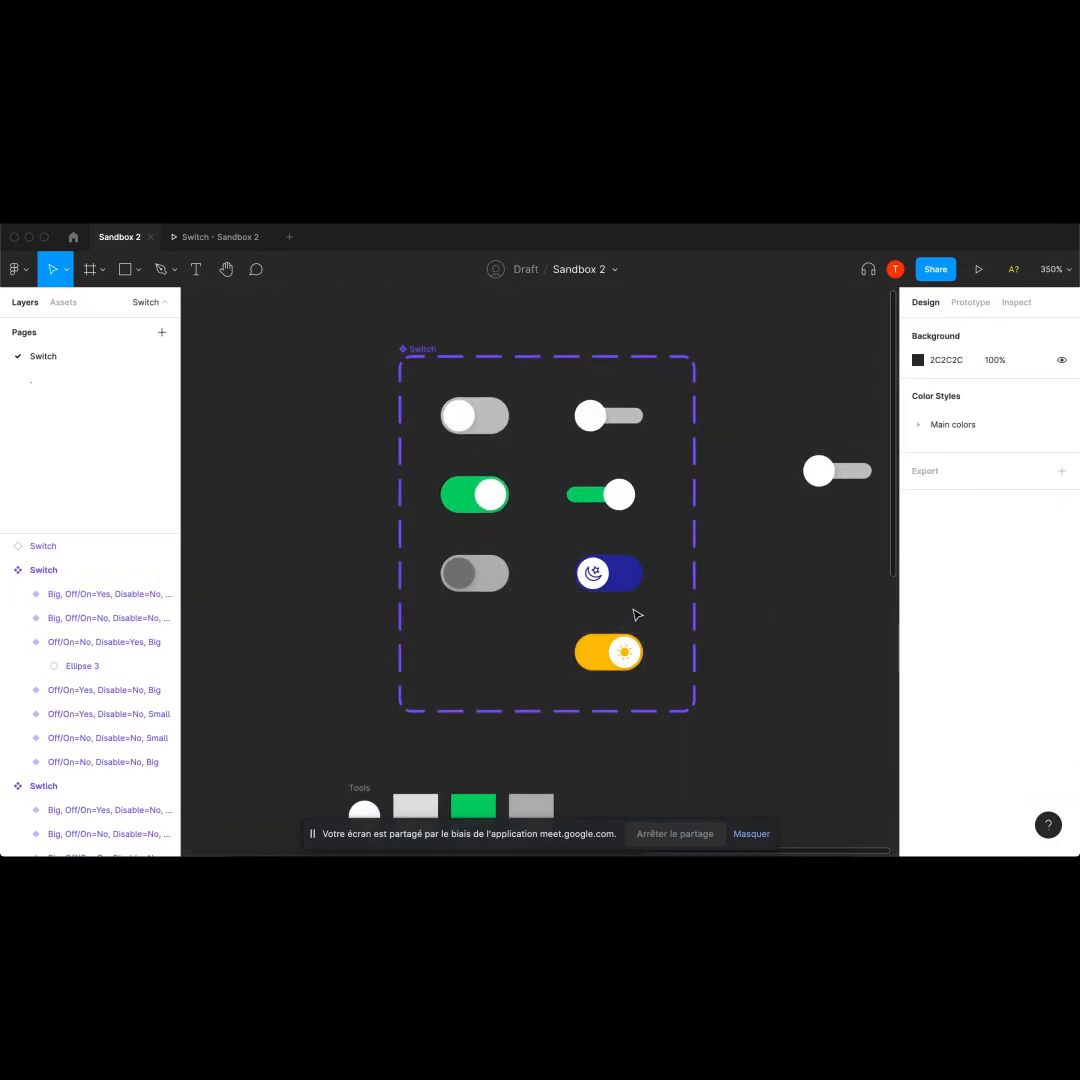
Compare the variant property values of the big grey, green and disabled switches with those of the two night shift variants.
{"action": "scroll", "coordinate": [693, 633], "scroll_direction": "right", "scroll_amount": 2}
{"action": "left_click", "coordinate": [445, 411]}
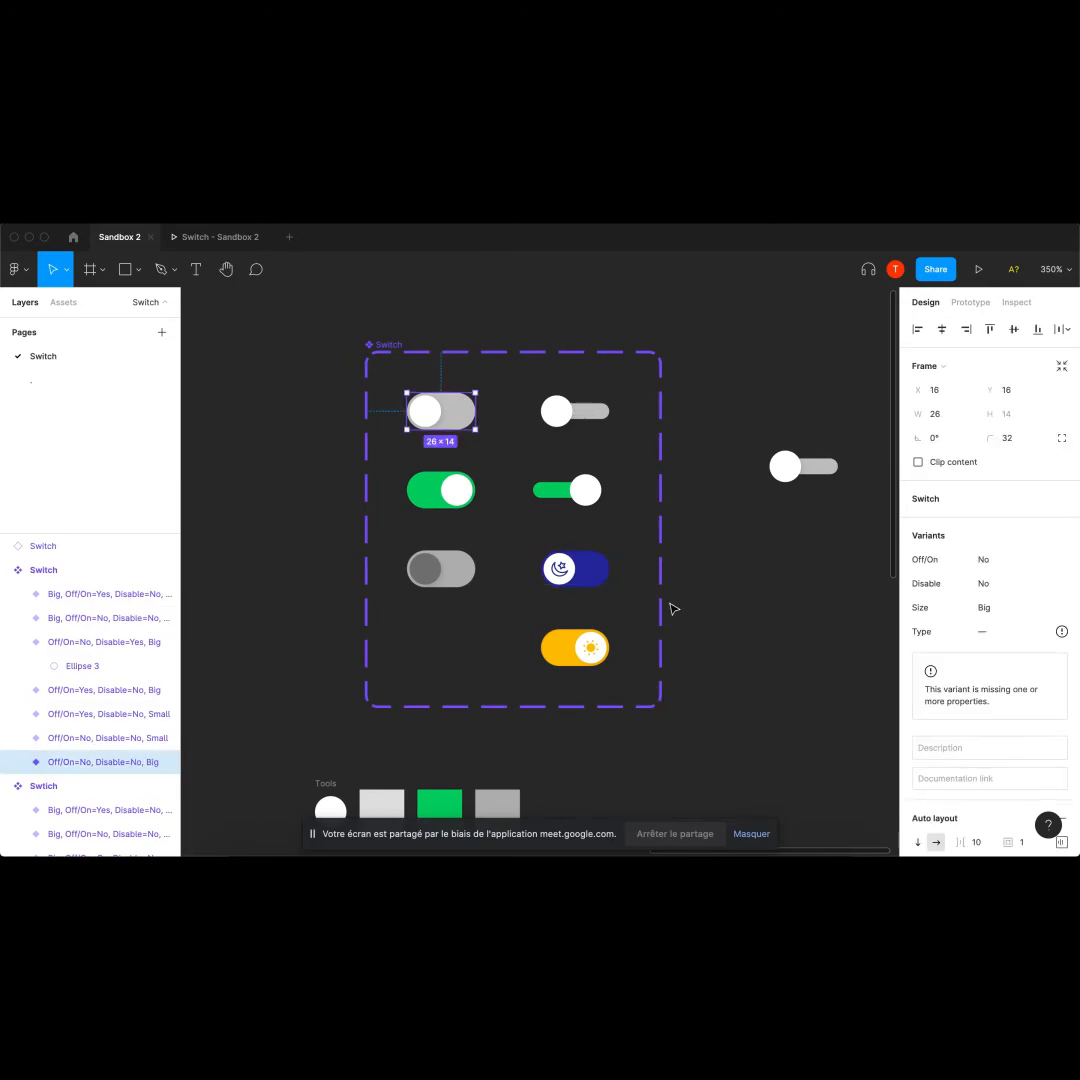
{"action": "left_click", "coordinate": [583, 574]}
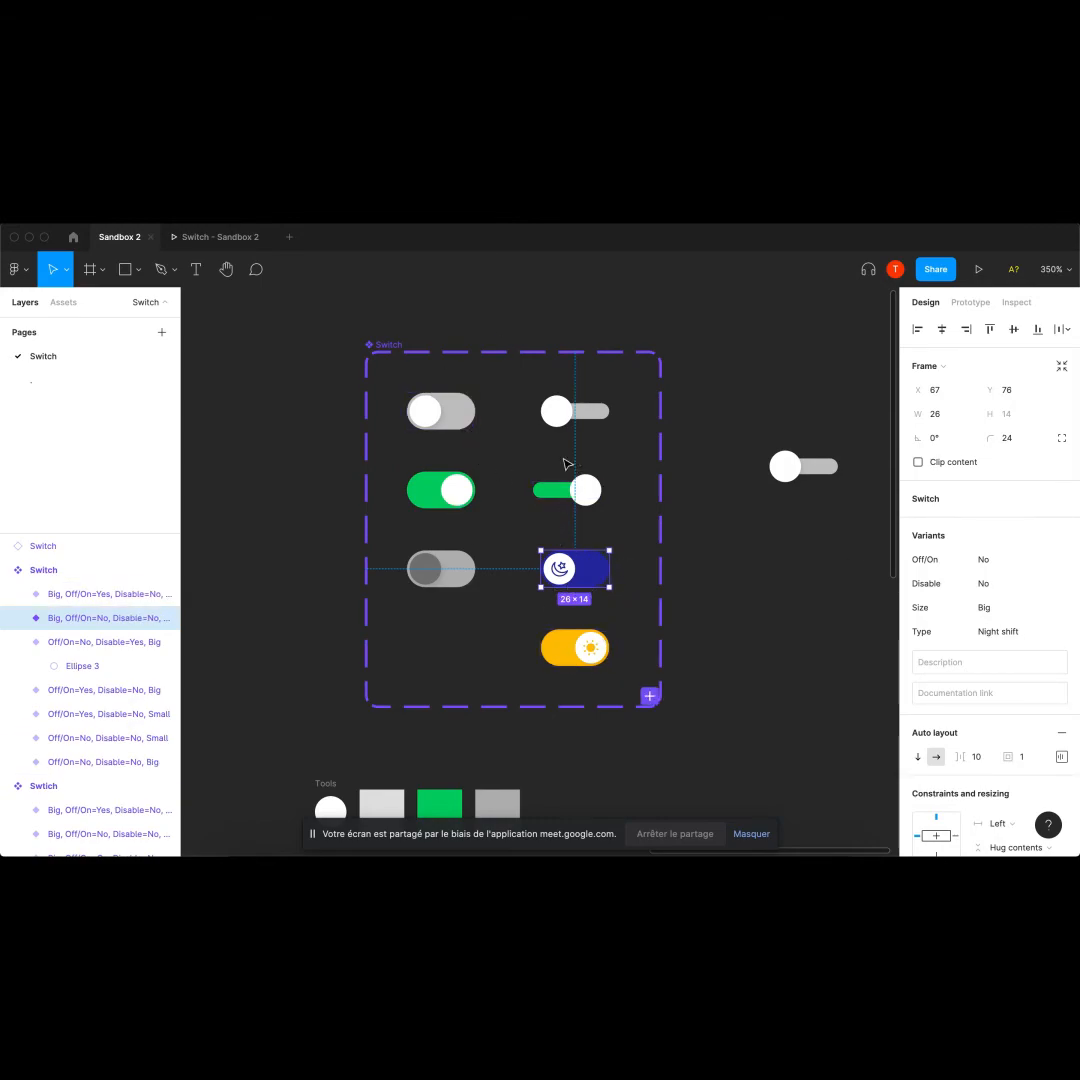
{"action": "left_click", "coordinate": [441, 425]}
{"action": "left_click", "coordinate": [440, 499]}
{"action": "left_click", "coordinate": [436, 578]}
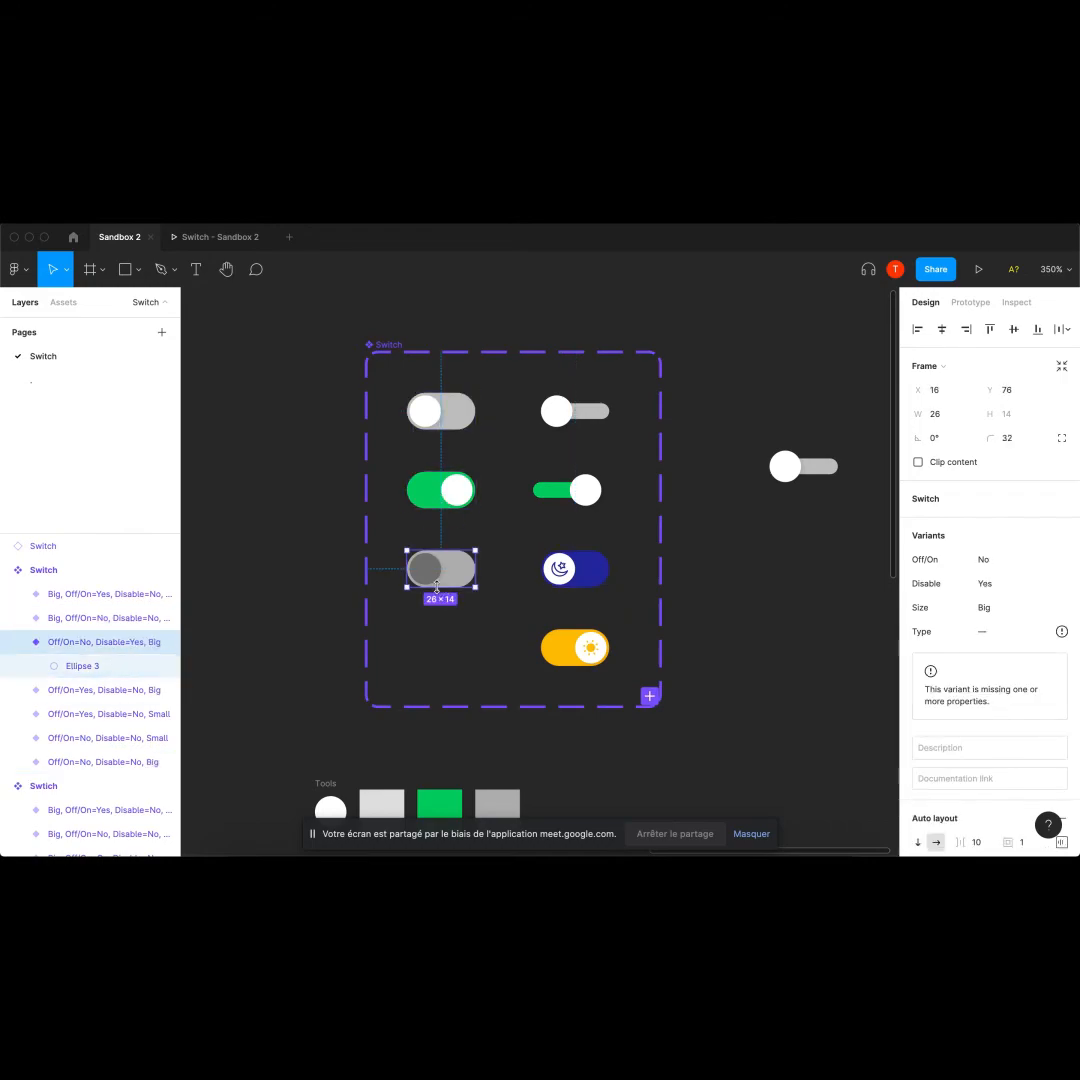
{"action": "left_click", "coordinate": [441, 412]}
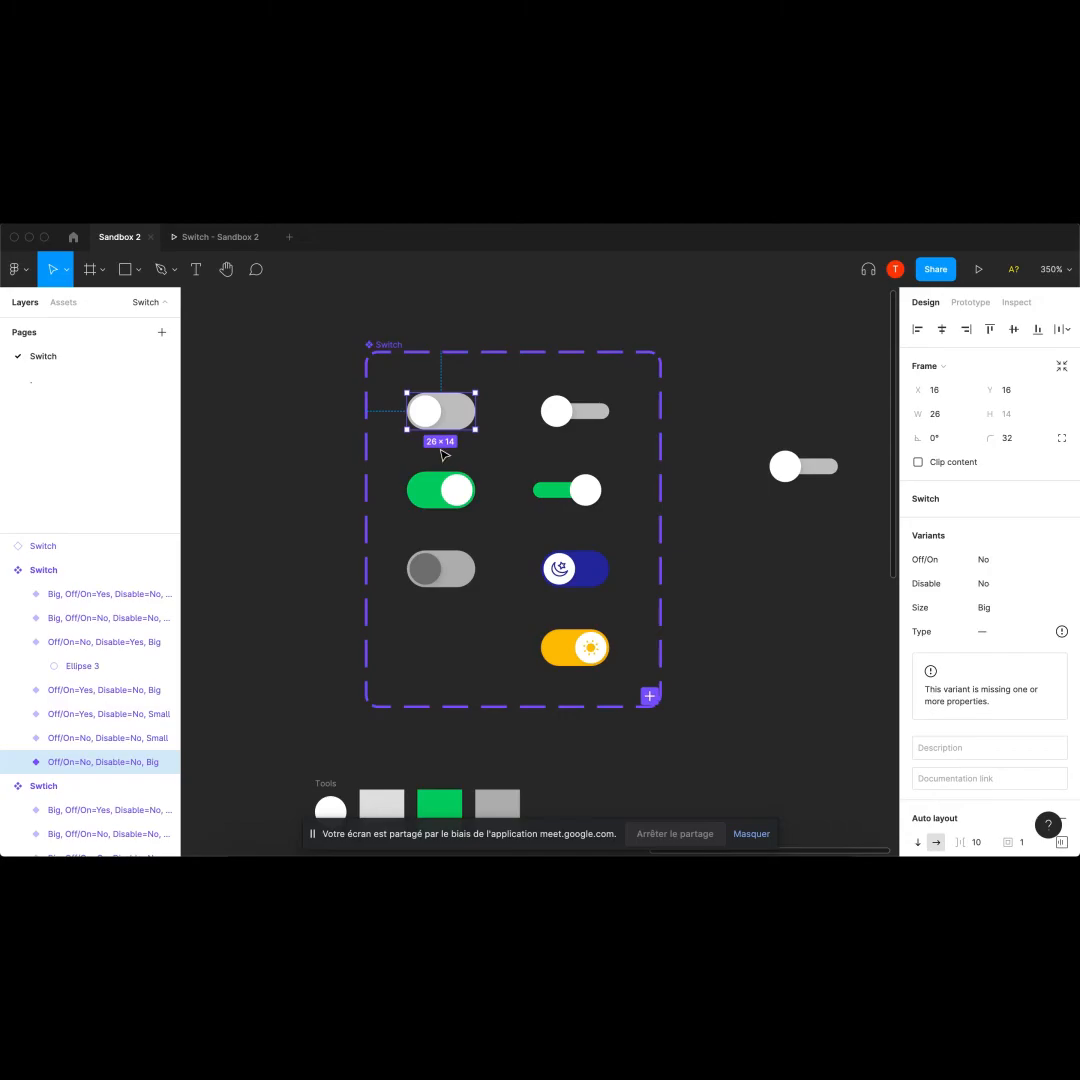
{"action": "left_click", "coordinate": [590, 572]}
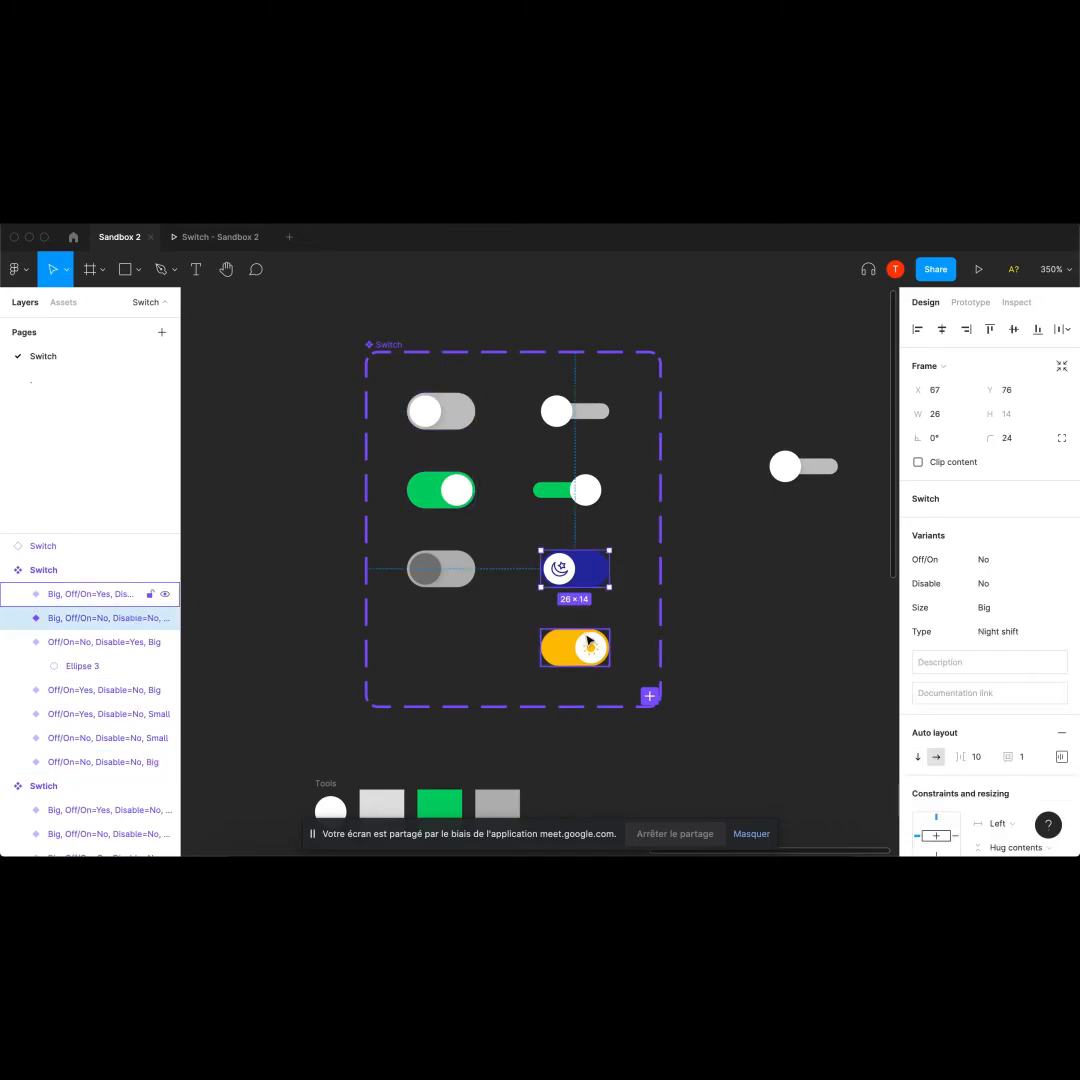
{"action": "left_click", "coordinate": [590, 647]}
{"action": "left_click", "coordinate": [587, 567]}
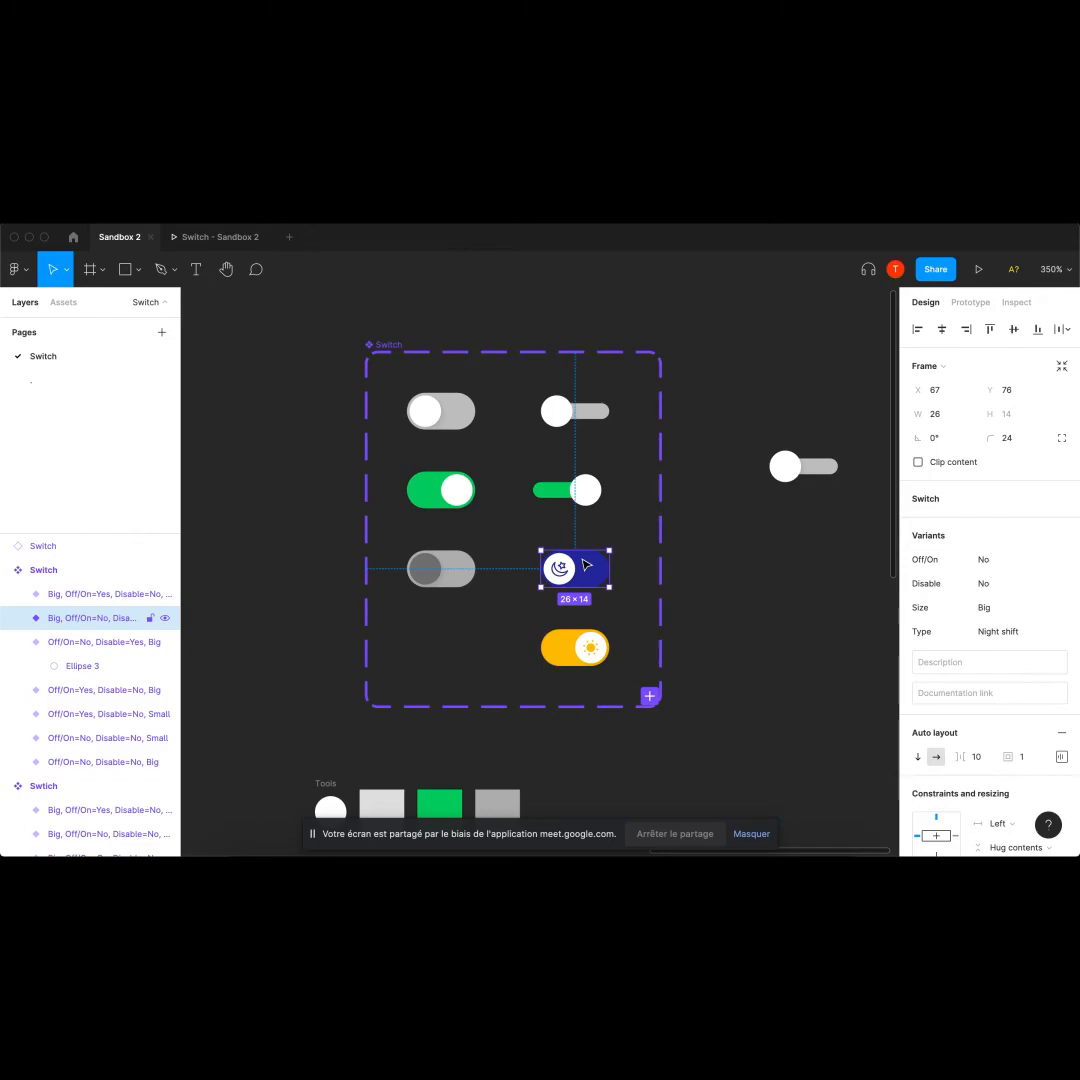
Set the Type of the big grey off variant to Fonctionel.
{"action": "left_click", "coordinate": [455, 410]}
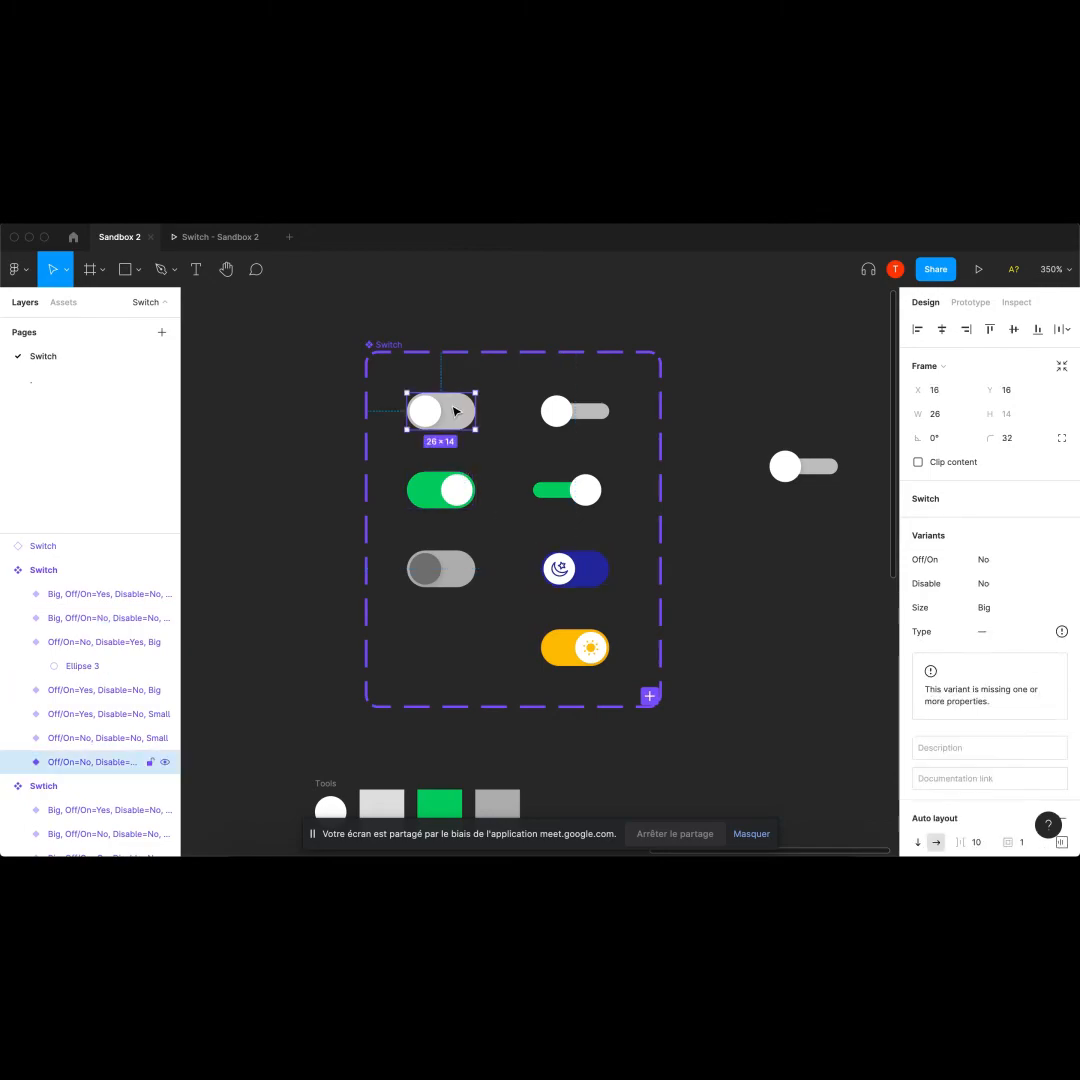
{"action": "left_click", "coordinate": [985, 634]}
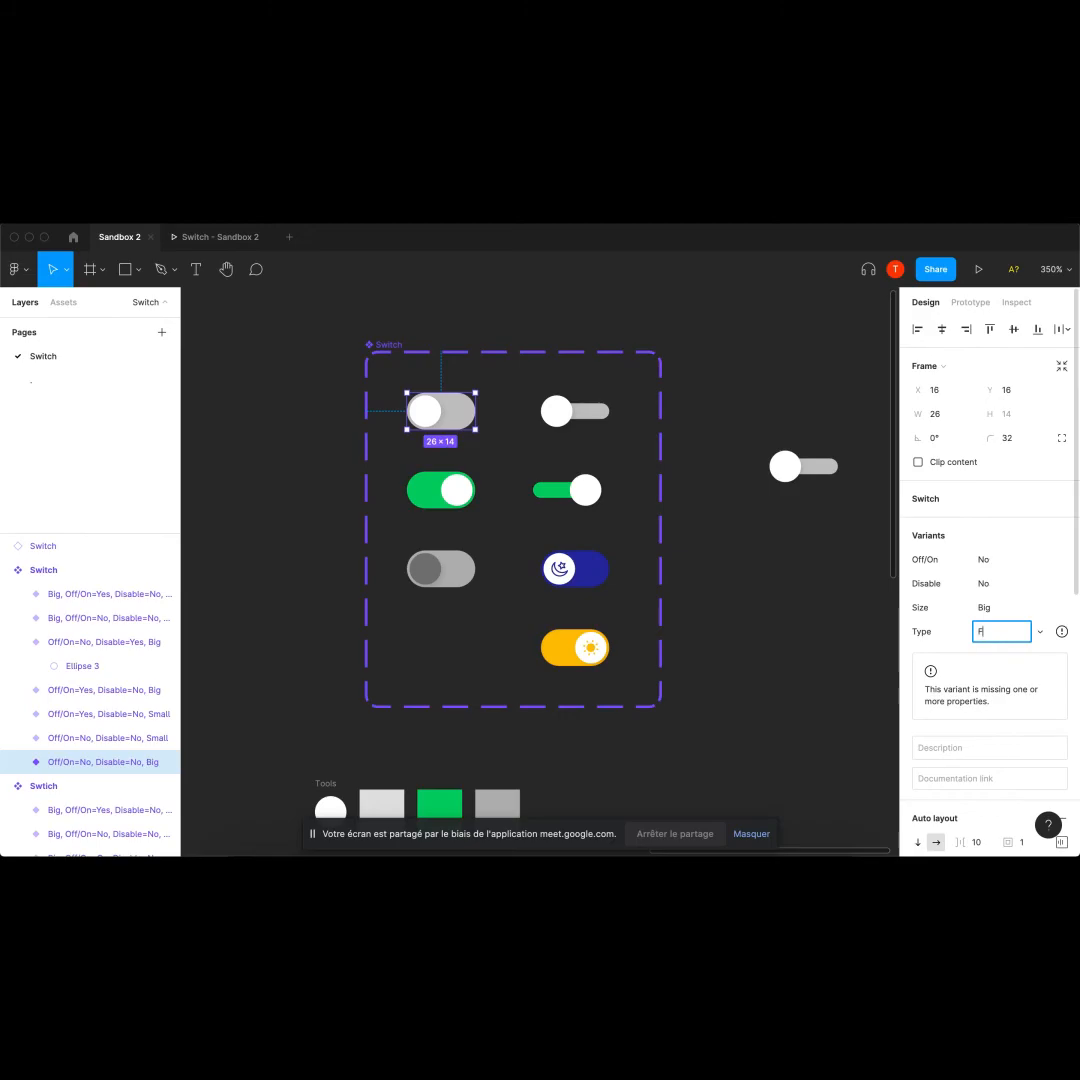
{"action": "type", "text": "Fonctionnelle"}
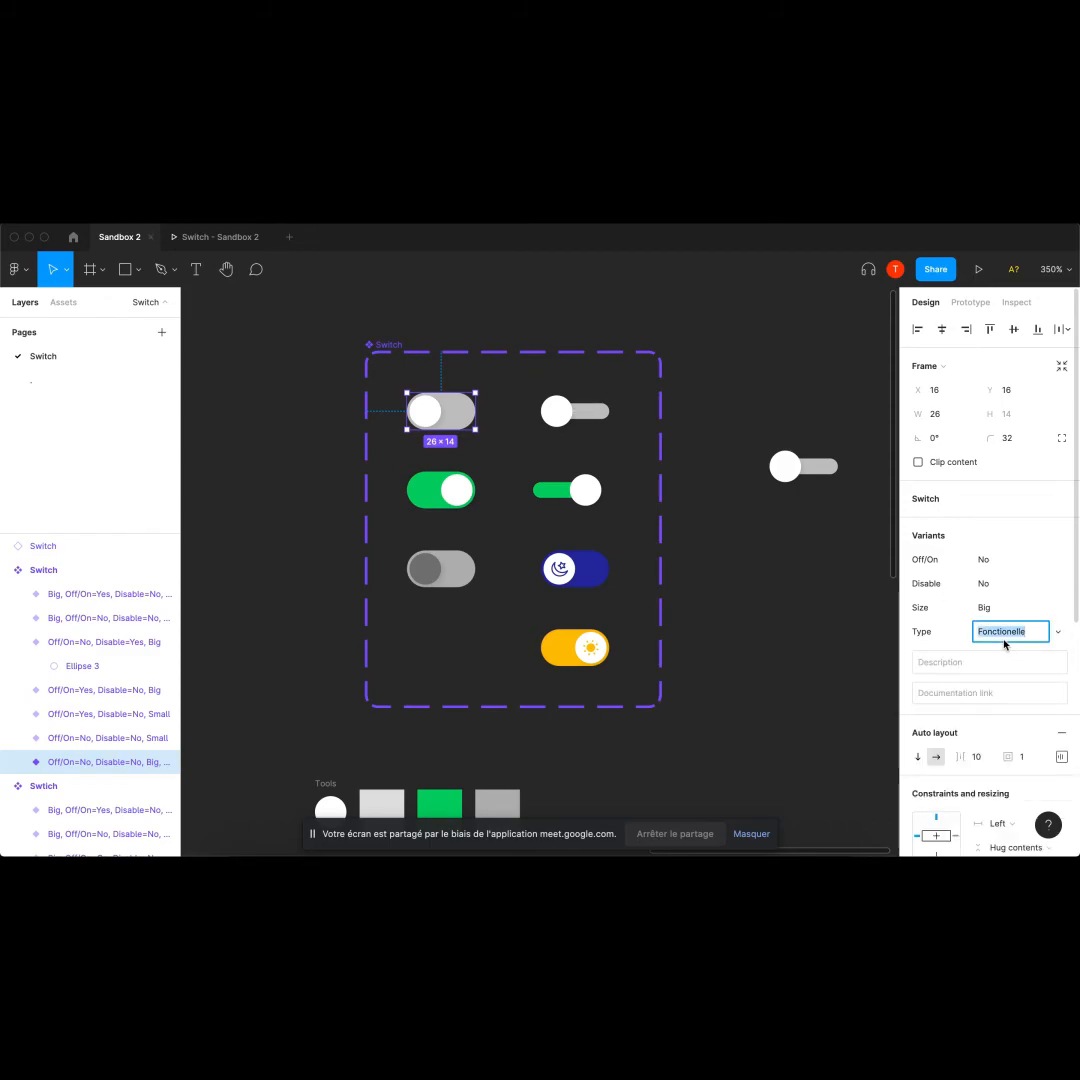
{"action": "left_click", "coordinate": [438, 489]}
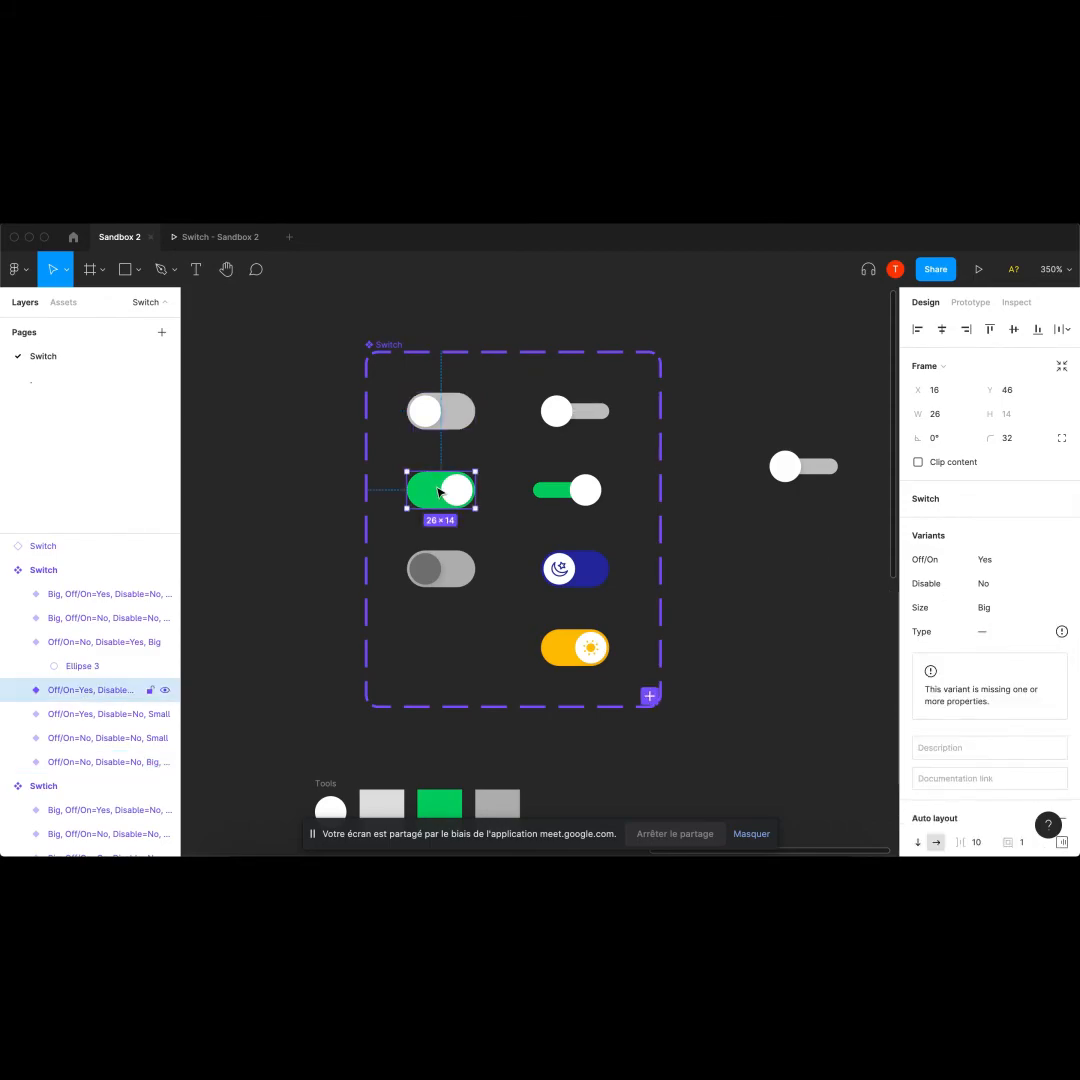
{"action": "left_click", "coordinate": [461, 410]}
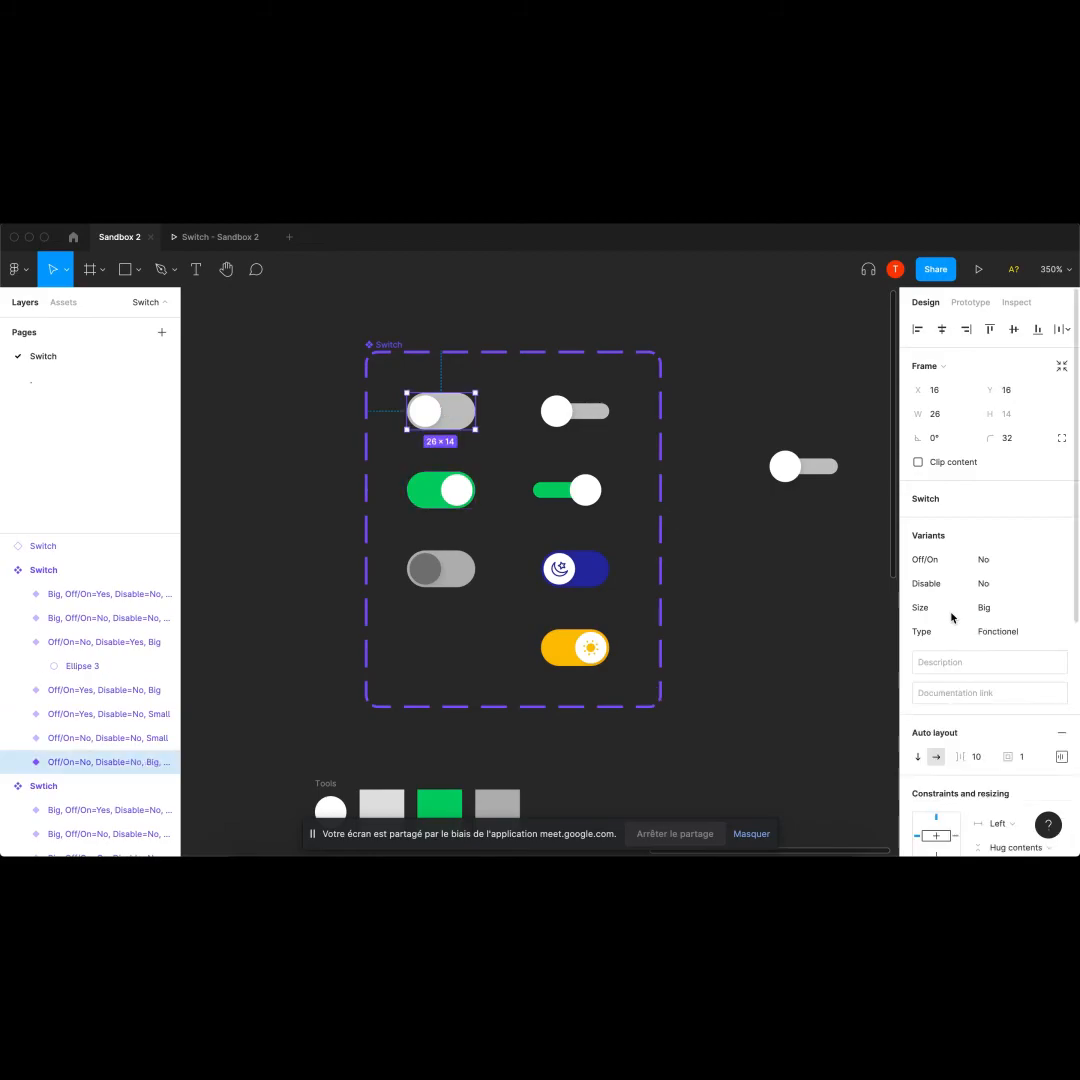
{"action": "left_click", "coordinate": [1003, 631]}
Set the Type of the big green variant and the big disabled variant to Fonctionel.
{"action": "left_click", "coordinate": [450, 489]}
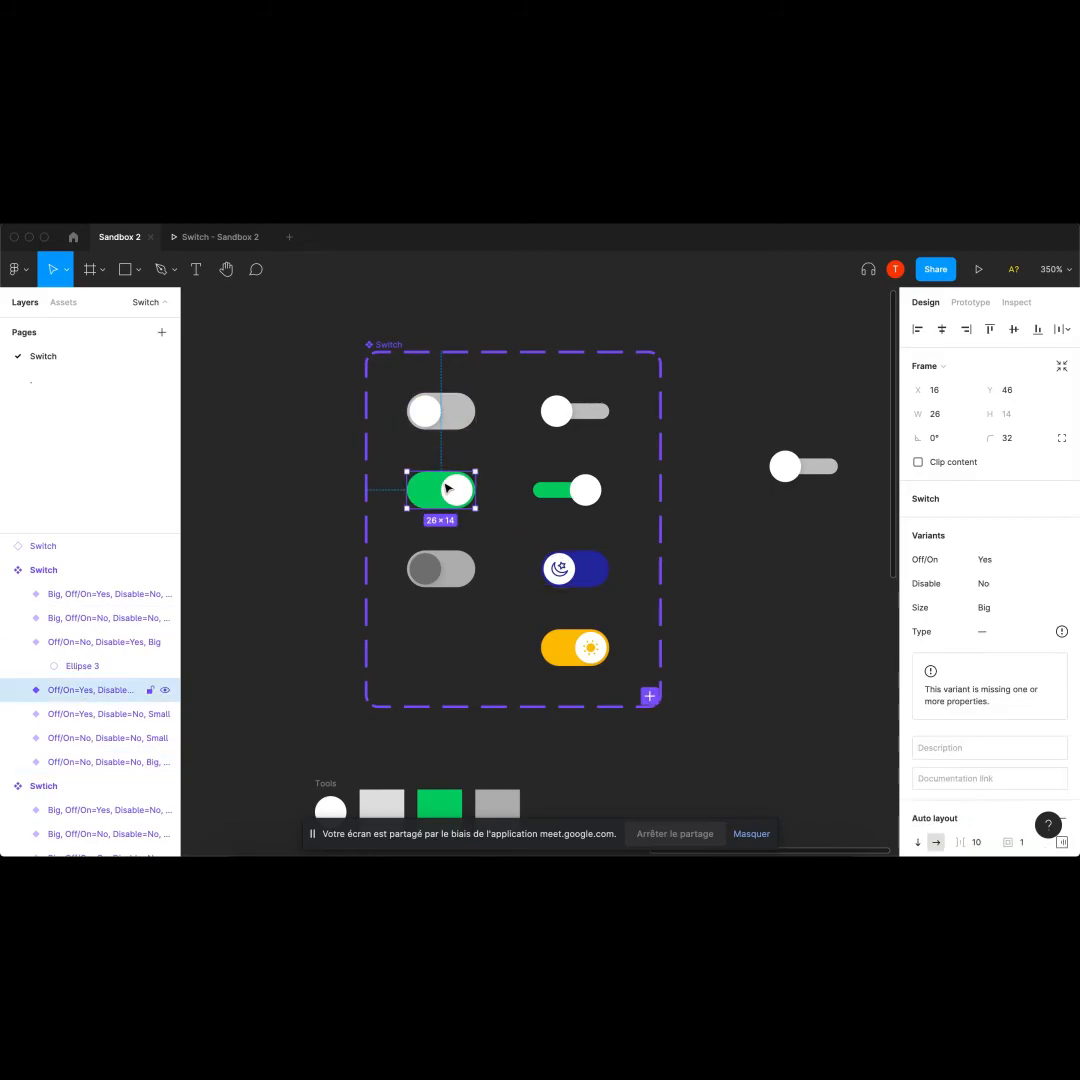
{"action": "left_click", "coordinate": [998, 633]}
{"action": "type", "text": "Fonctionel"}
{"action": "left_click", "coordinate": [470, 569]}
{"action": "left_click", "coordinate": [1001, 636]}
{"action": "type", "text": "Fonctionel"}
Set the Type of the grey and green slim variants to Fonctionel.
{"action": "left_click", "coordinate": [557, 410]}
{"action": "left_click", "coordinate": [1000, 632]}
{"action": "type", "text": "Fonctionel"}
{"action": "left_click", "coordinate": [573, 514]}
{"action": "left_click", "coordinate": [592, 496]}
{"action": "left_click", "coordinate": [994, 633]}
{"action": "type", "text": "Fonctionel"}
{"action": "left_click", "coordinate": [788, 611]}
{"action": "scroll", "coordinate": [700, 598], "scroll_direction": "right", "scroll_amount": 1}
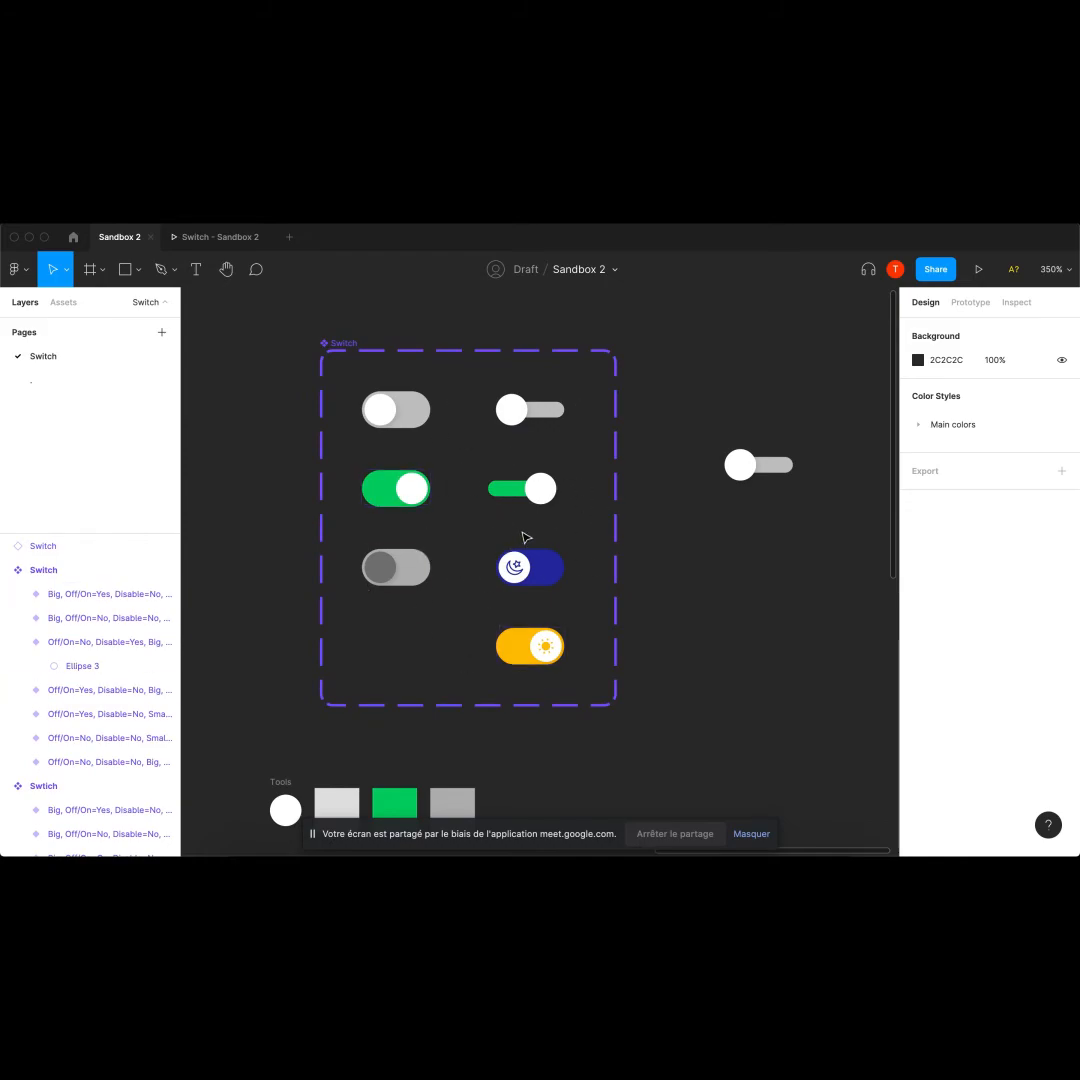
Try the Night shift Type on the instance beside the component set, return it to Fonctionel and leave its Size at Big.
{"action": "left_click", "coordinate": [771, 469]}
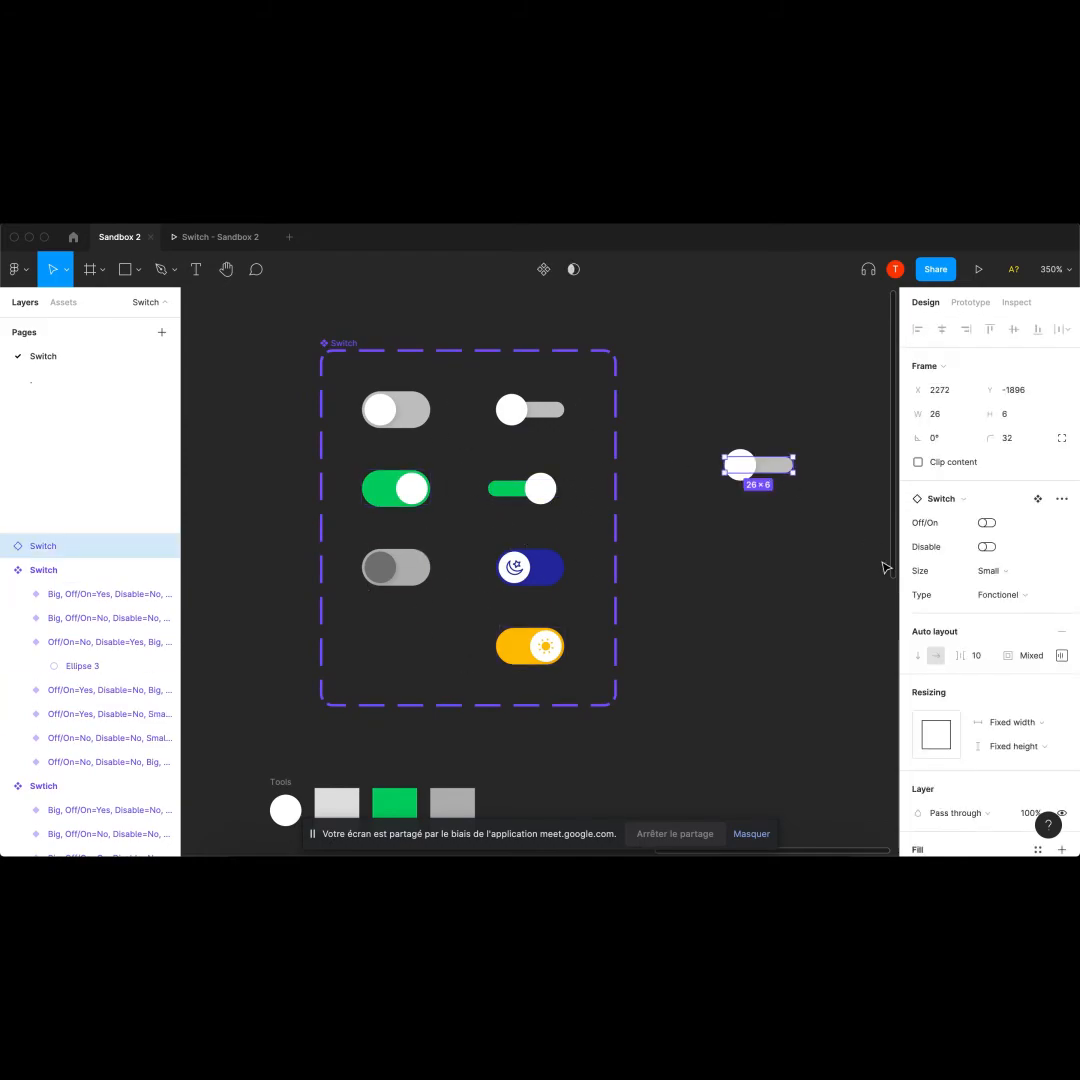
{"action": "left_click", "coordinate": [1030, 597]}
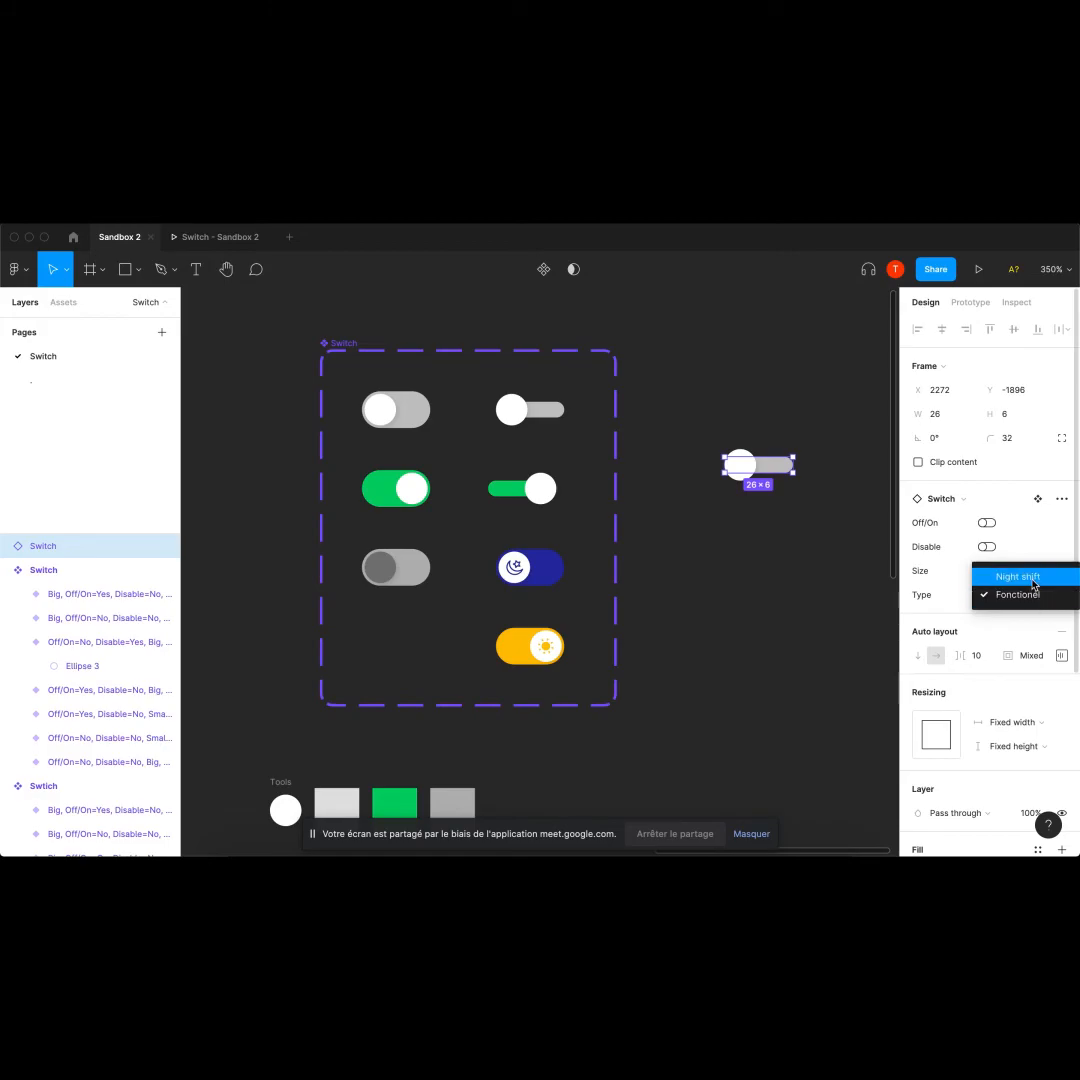
{"action": "left_click", "coordinate": [1032, 578]}
{"action": "left_click", "coordinate": [1008, 595]}
{"action": "left_click", "coordinate": [1025, 612]}
{"action": "left_click", "coordinate": [990, 578]}
{"action": "left_click", "coordinate": [993, 574]}
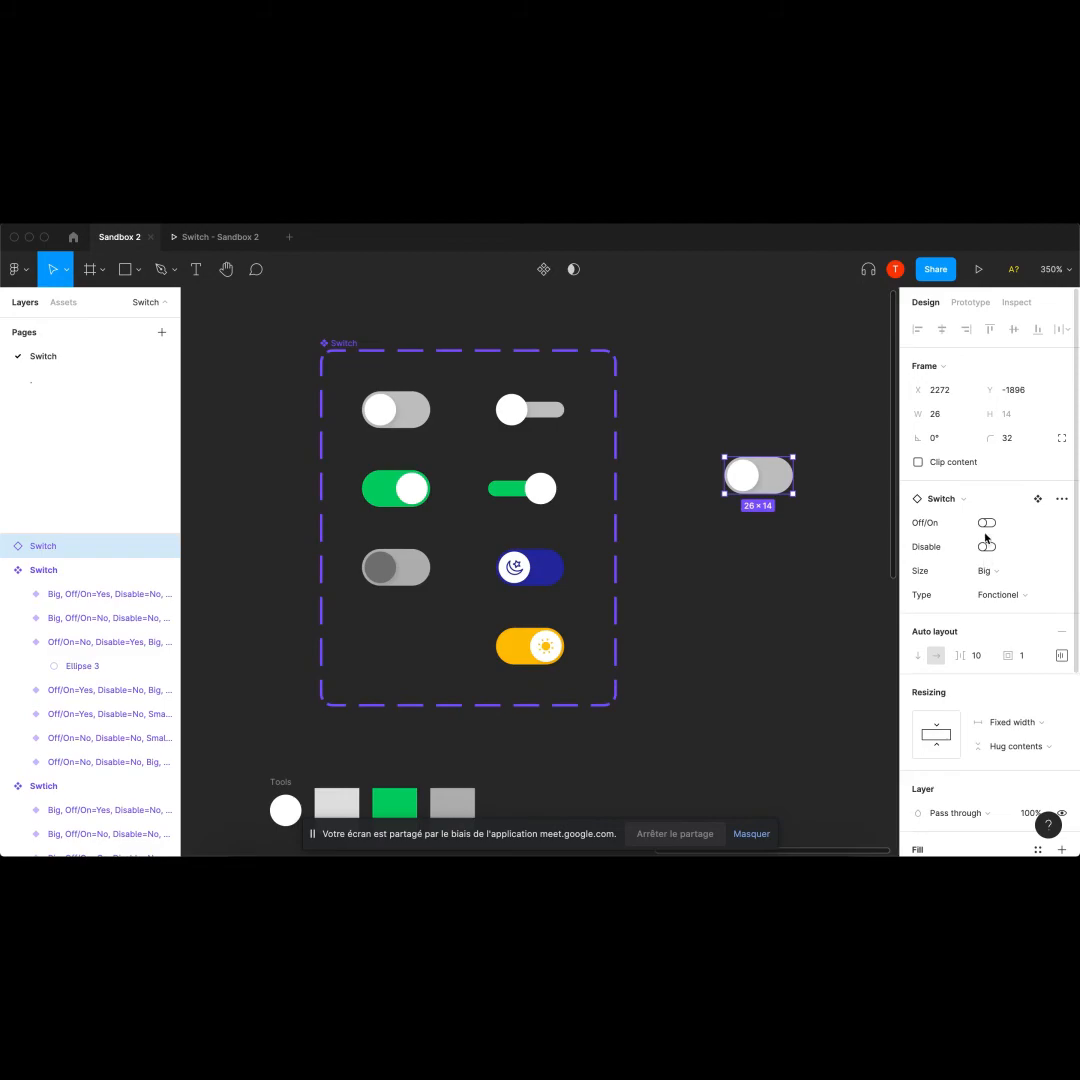
{"action": "left_click", "coordinate": [694, 605]}
{"action": "scroll", "coordinate": [694, 605], "scroll_direction": "right", "scroll_amount": 1}
{"action": "left_click", "coordinate": [730, 480]}
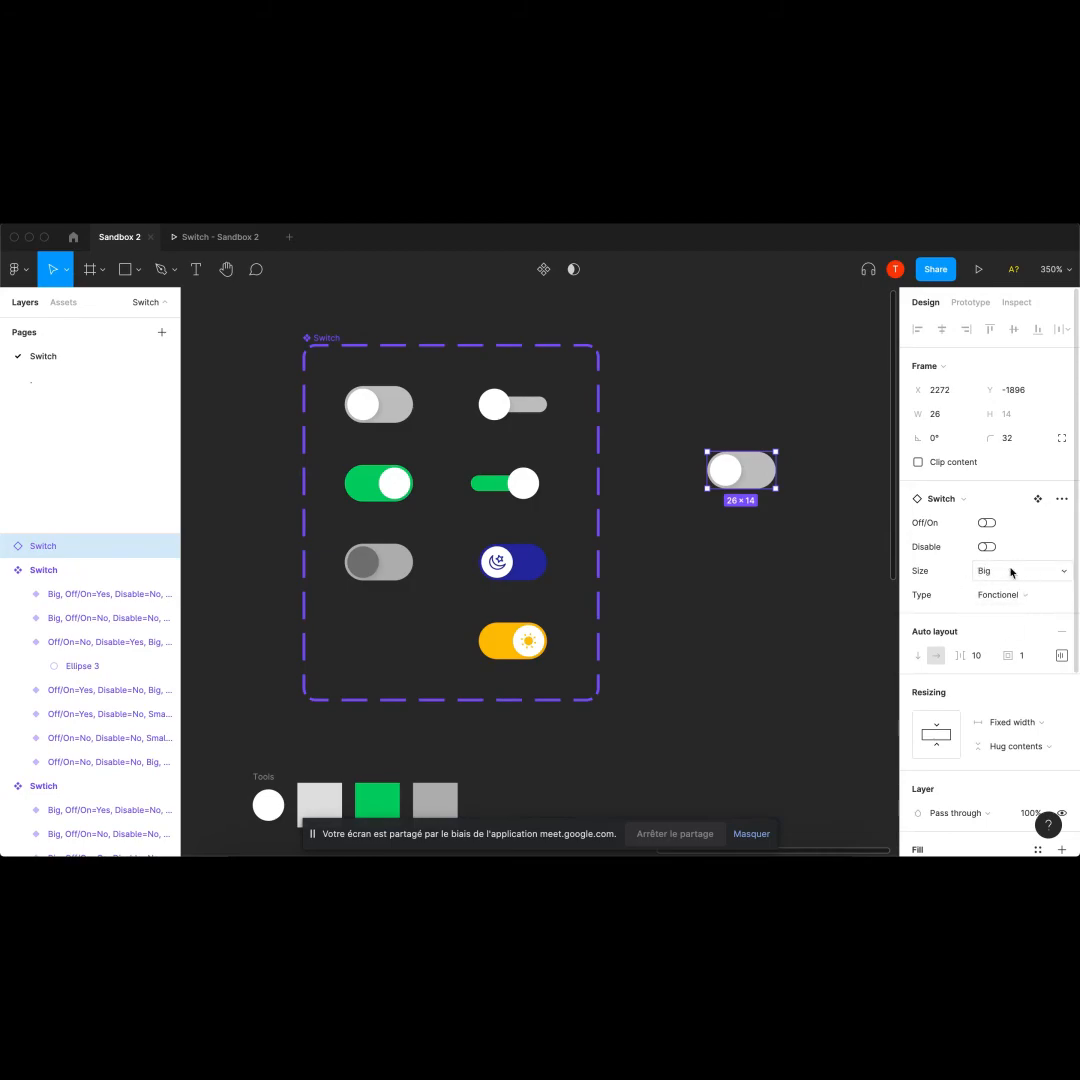
Reorder the Switch component set's variant properties to Type, Size, Off/On, Disable.
{"action": "left_click", "coordinate": [326, 331]}
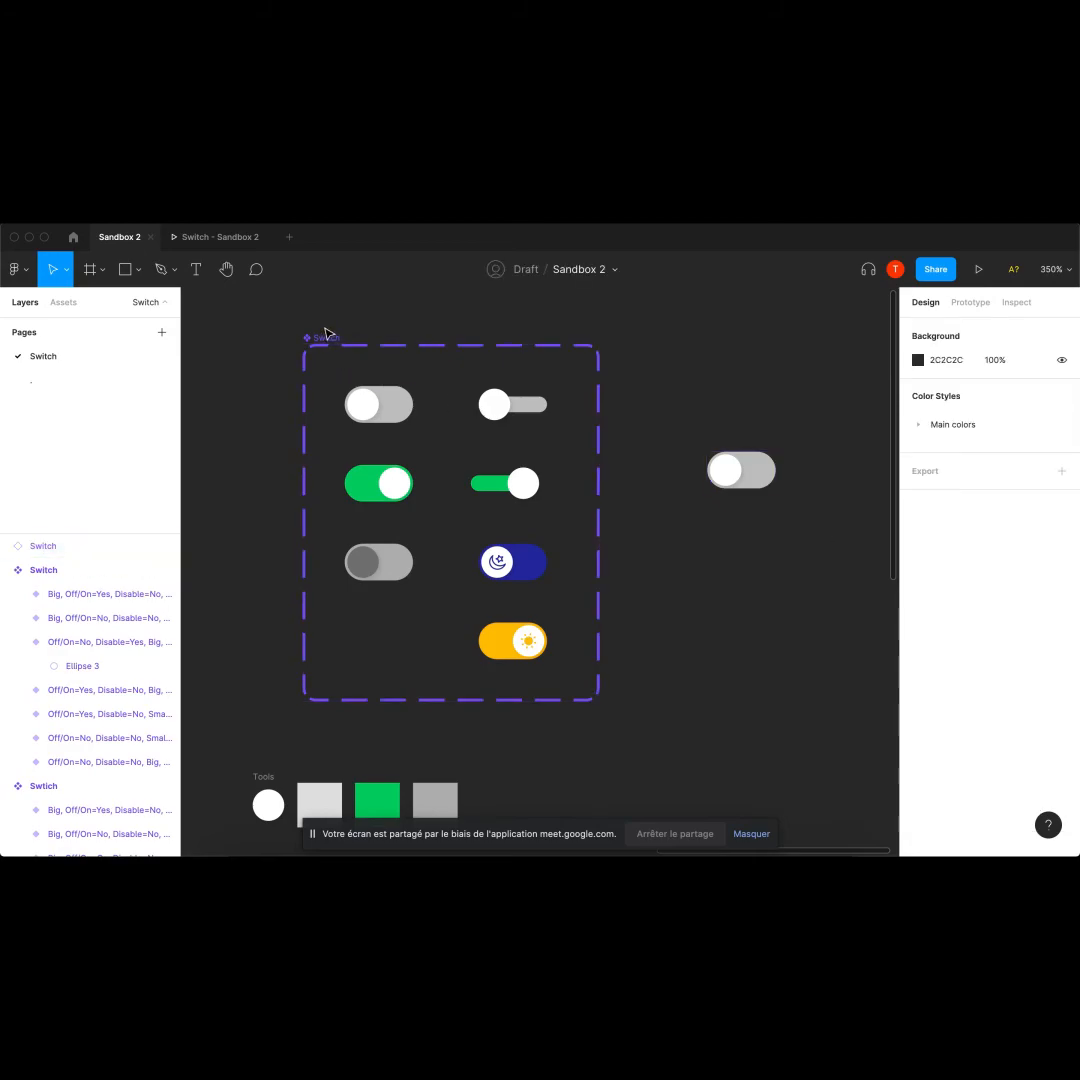
{"action": "left_click", "coordinate": [324, 338]}
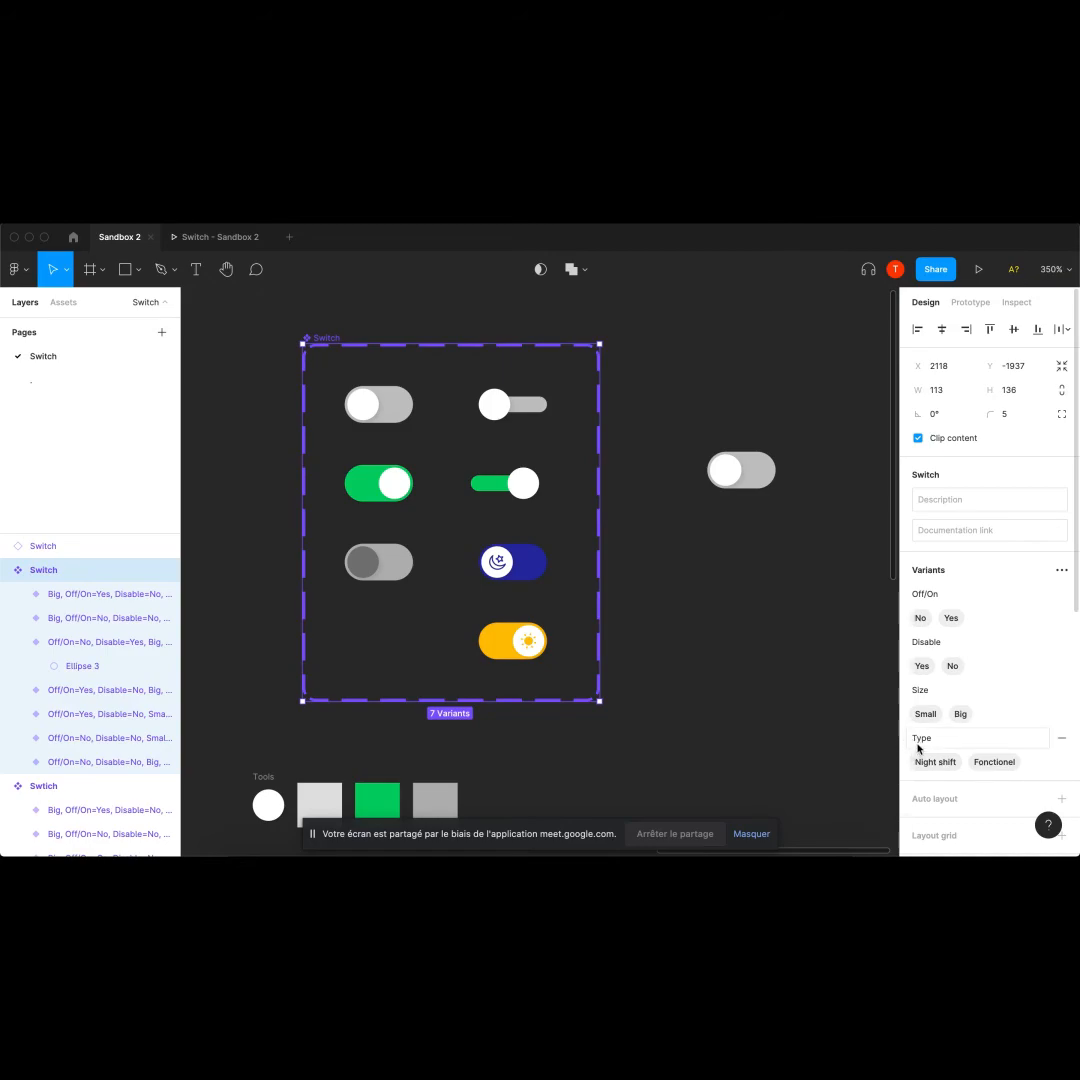
{"action": "left_click_drag", "start_coordinate": [907, 743], "coordinate": [907, 594]}
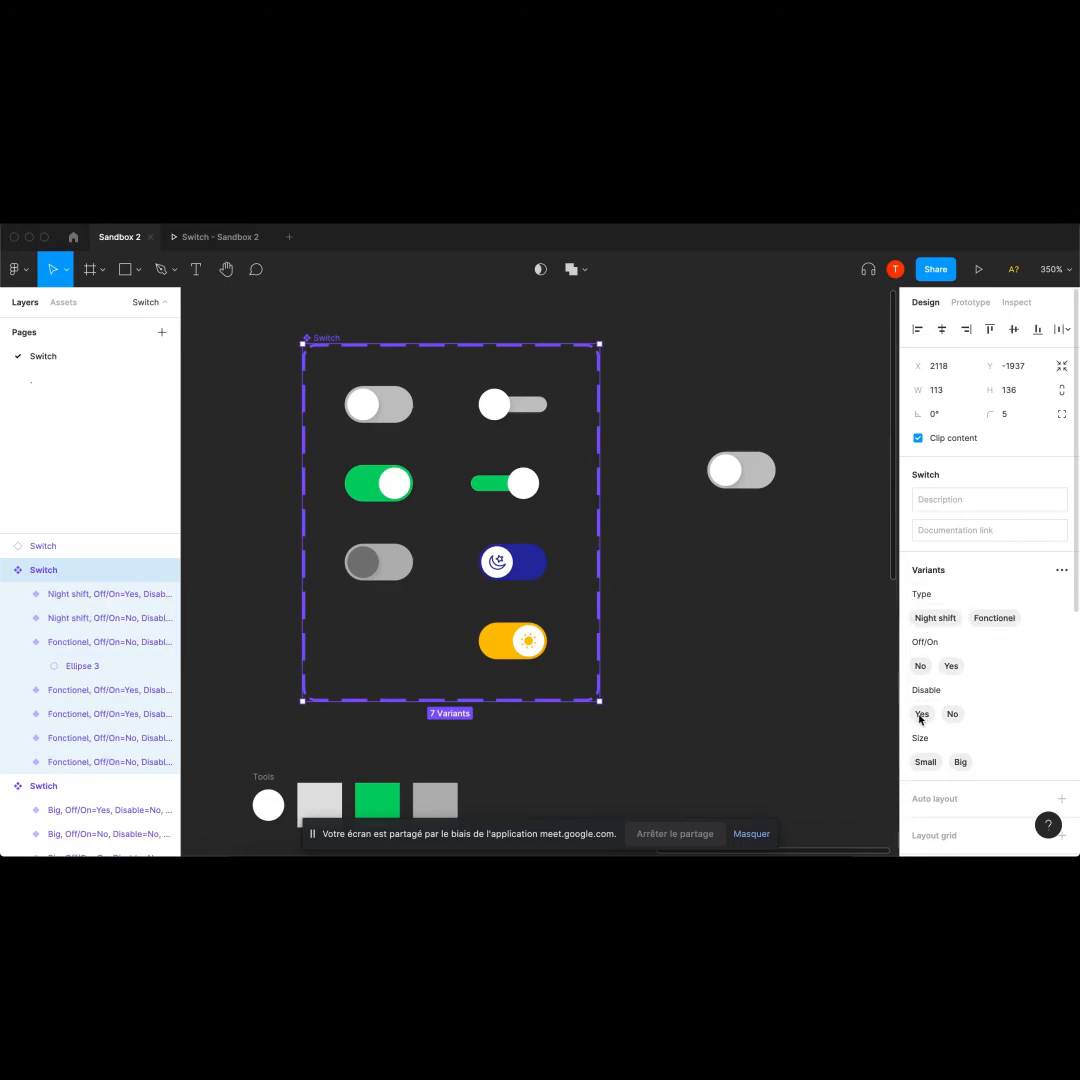
{"action": "left_click_drag", "start_coordinate": [907, 742], "coordinate": [908, 633]}
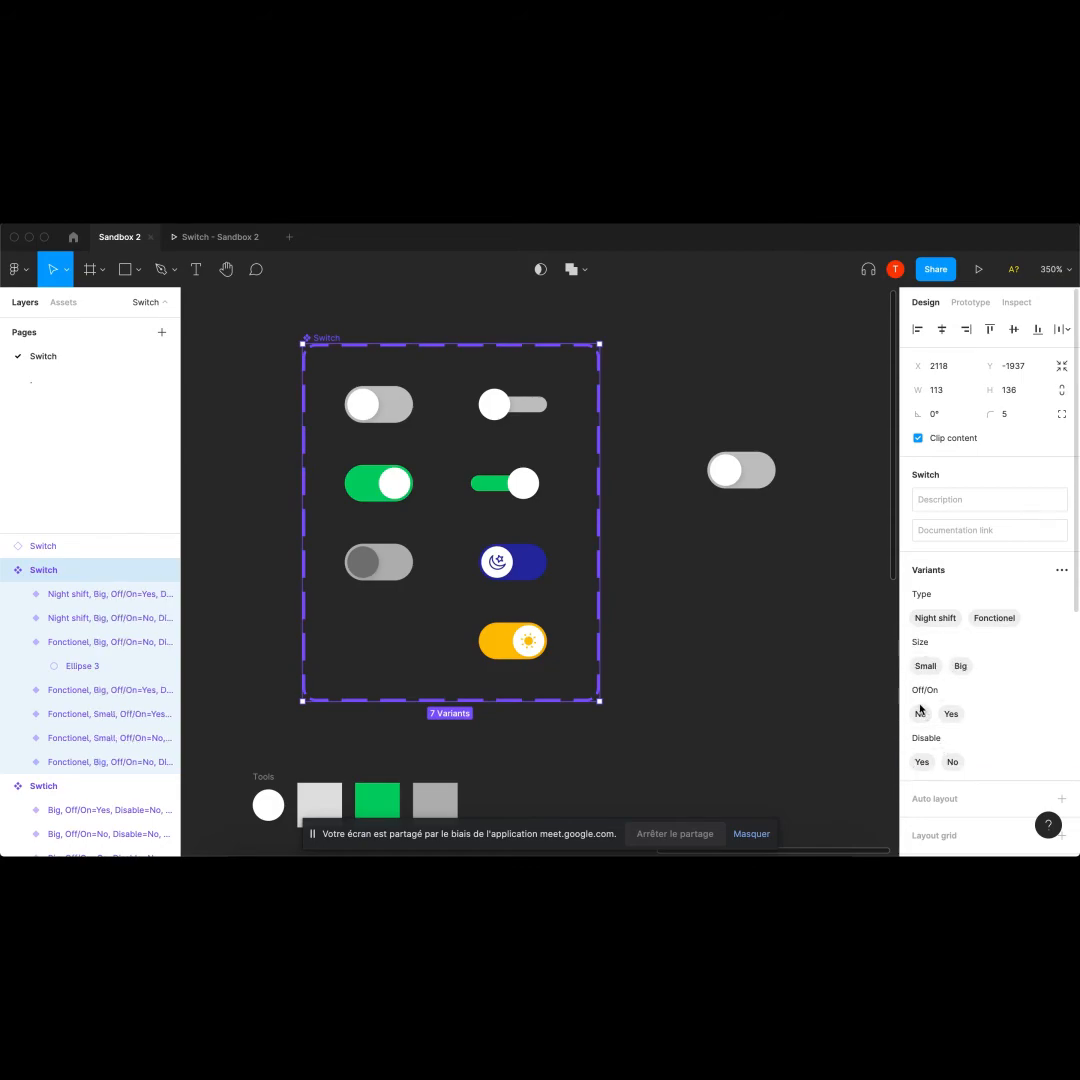
Test the Type and Size options on the instance beside the component set, leaving it Fonctionel and Big.
{"action": "left_click", "coordinate": [752, 482]}
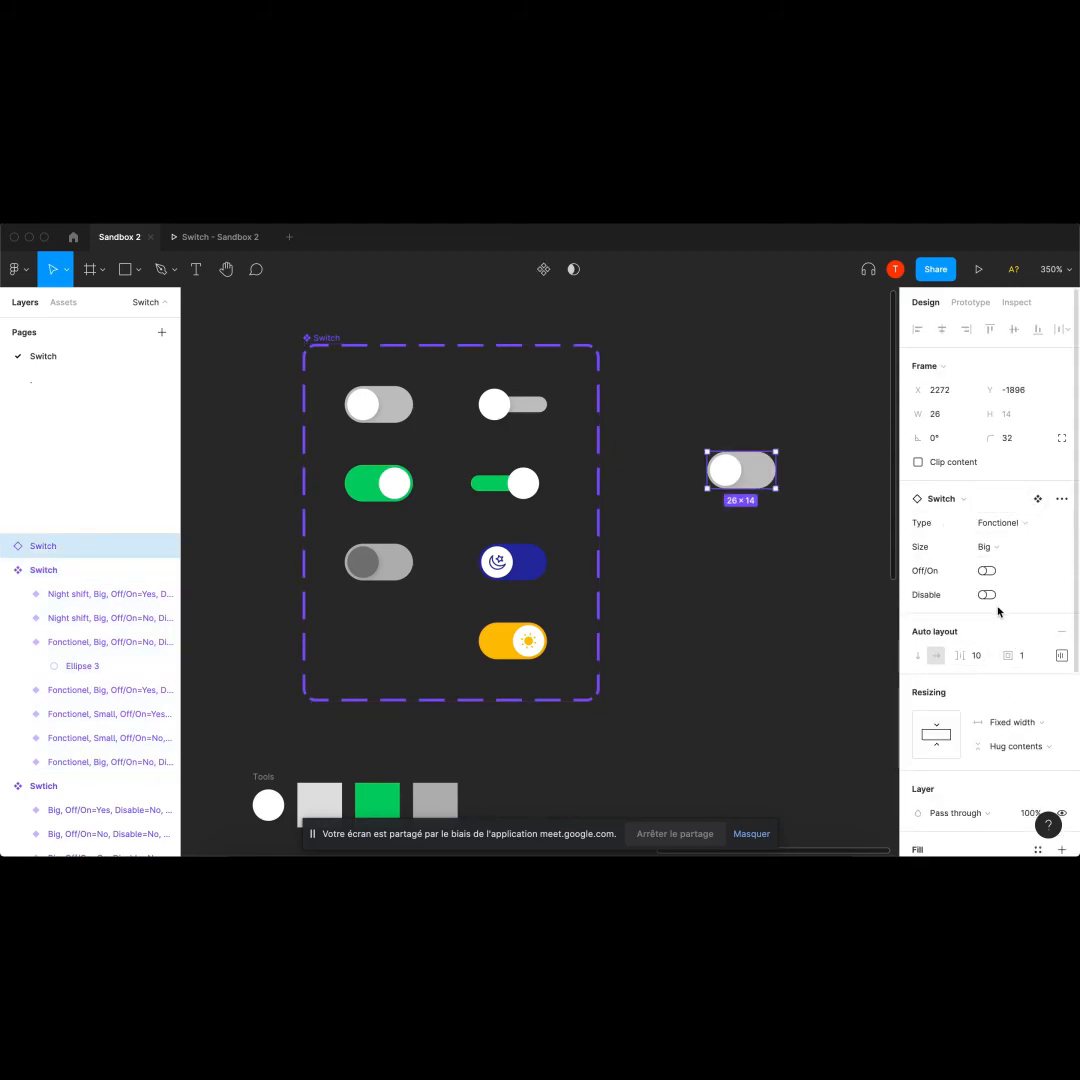
{"action": "left_click", "coordinate": [1024, 522]}
{"action": "left_click", "coordinate": [1025, 508]}
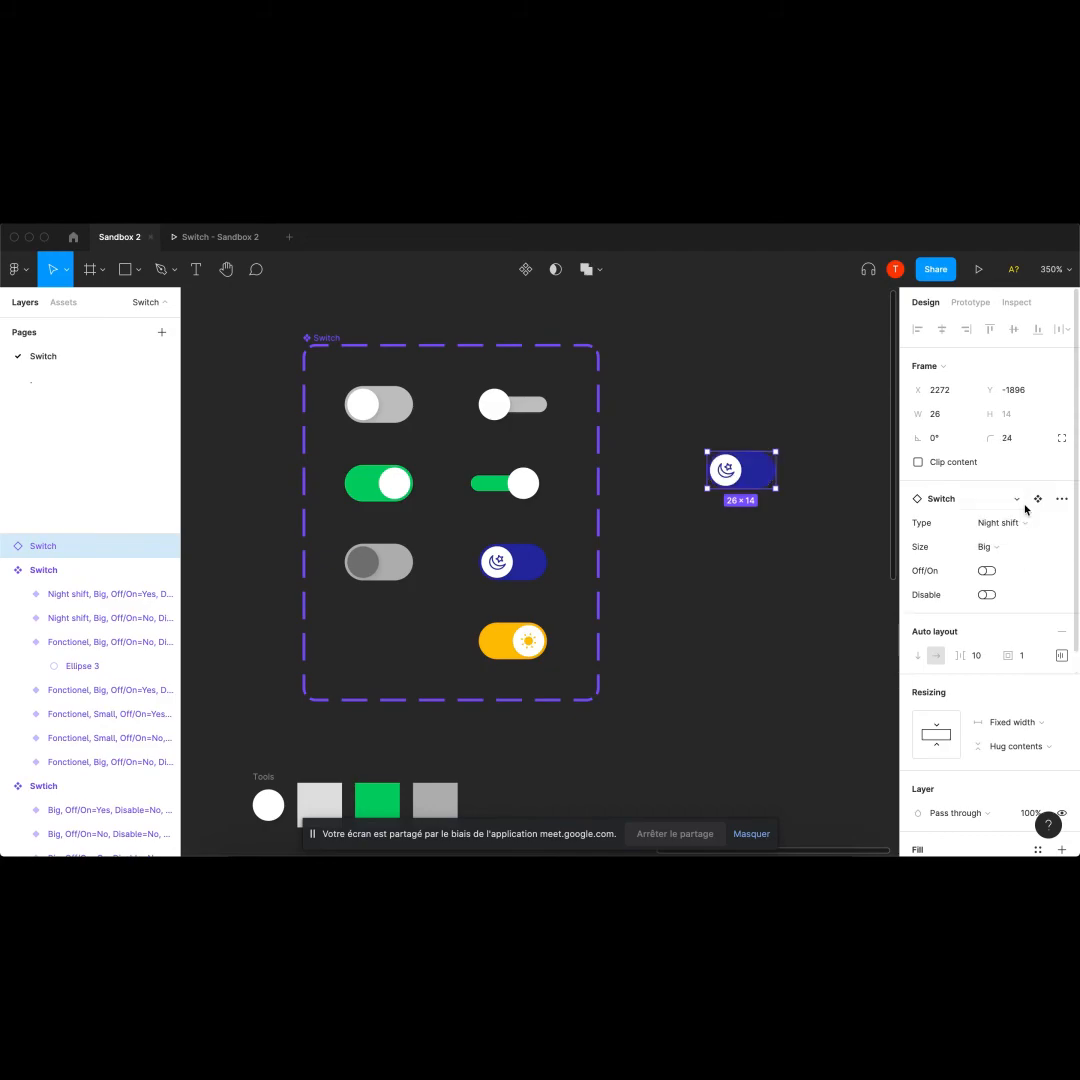
{"action": "left_click", "coordinate": [1020, 532]}
{"action": "left_click", "coordinate": [1020, 540]}
{"action": "left_click", "coordinate": [1017, 521]}
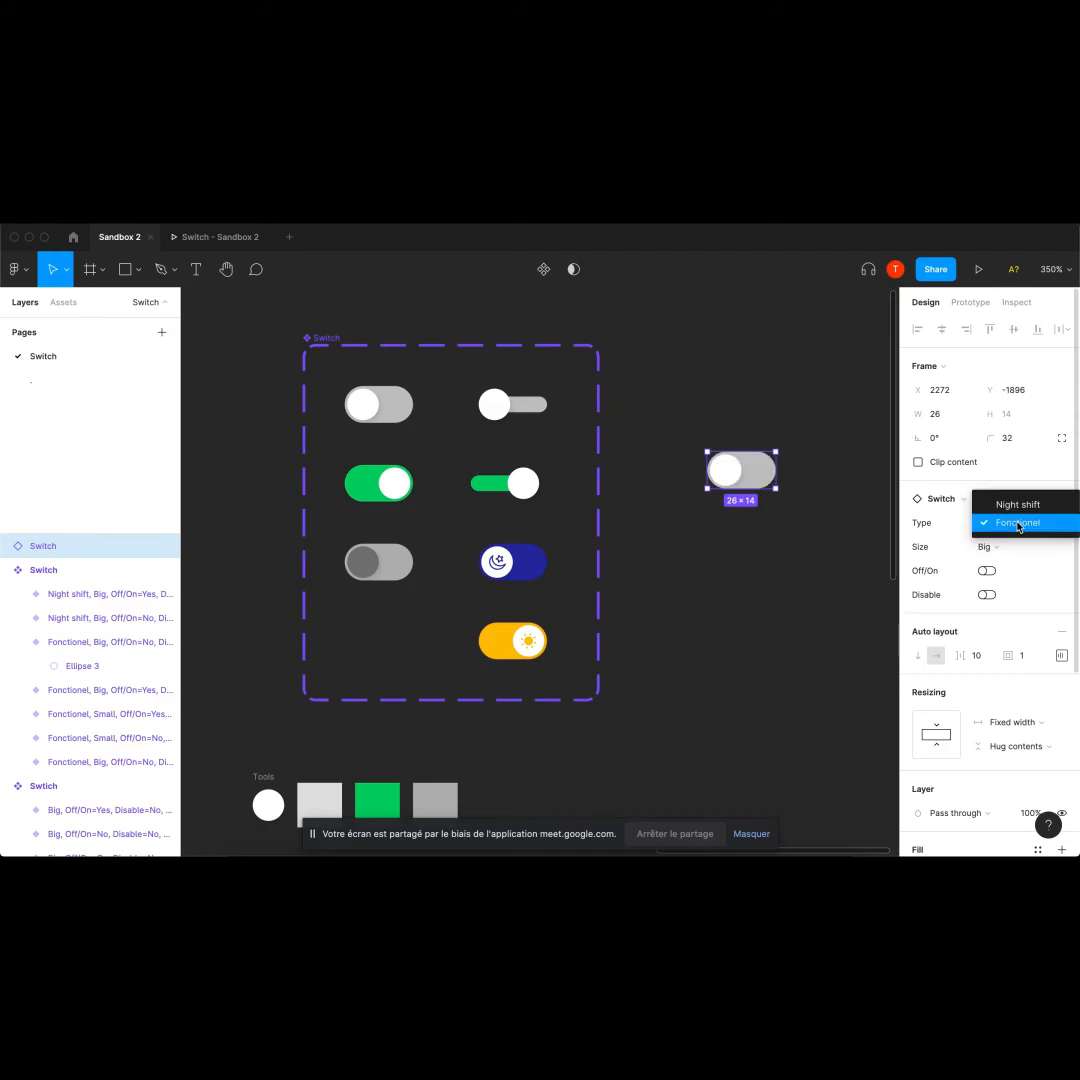
{"action": "left_click", "coordinate": [1017, 521]}
{"action": "left_click", "coordinate": [1005, 553]}
{"action": "left_click", "coordinate": [995, 526]}
{"action": "left_click", "coordinate": [995, 546]}
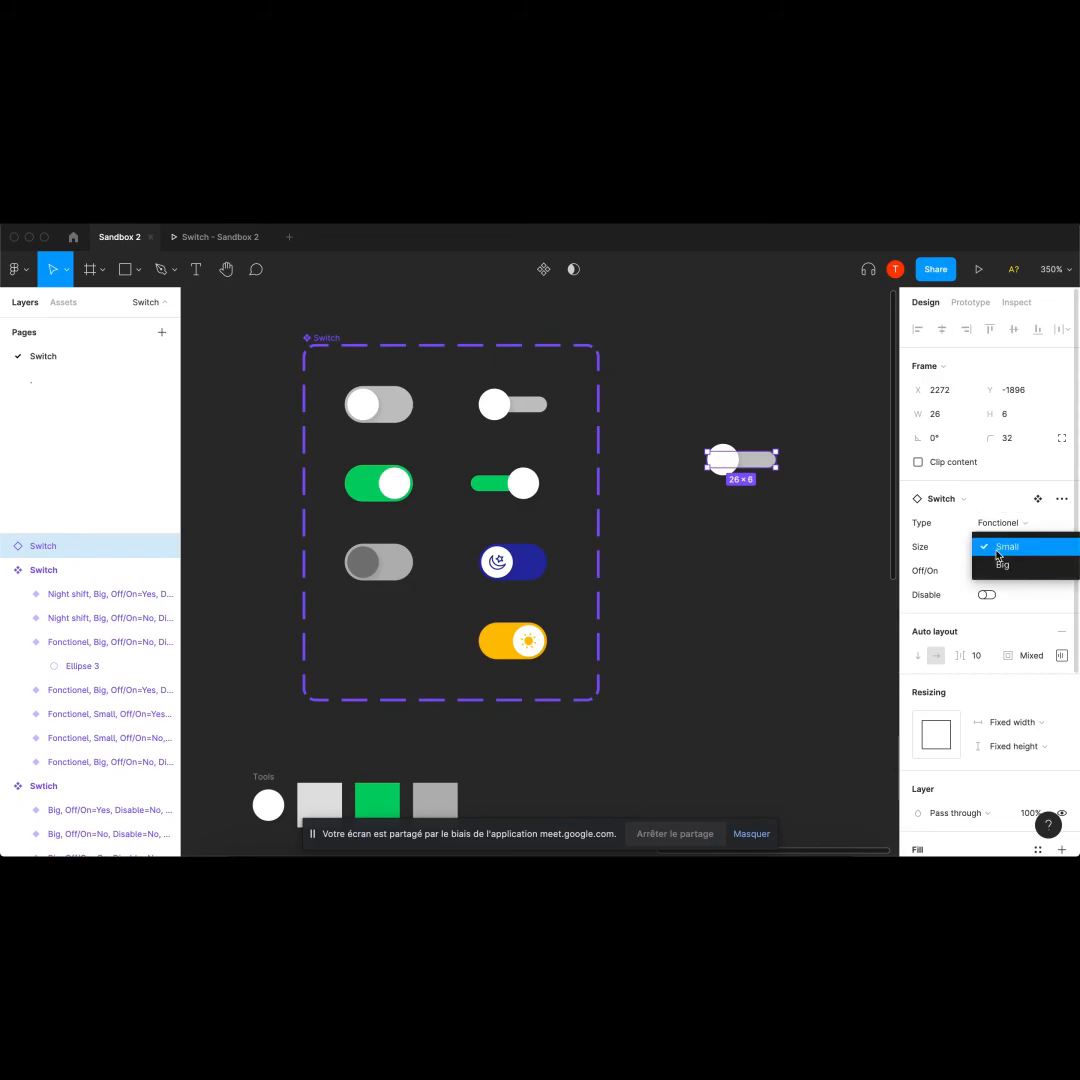
{"action": "left_click", "coordinate": [995, 564]}
{"action": "left_click", "coordinate": [648, 562]}
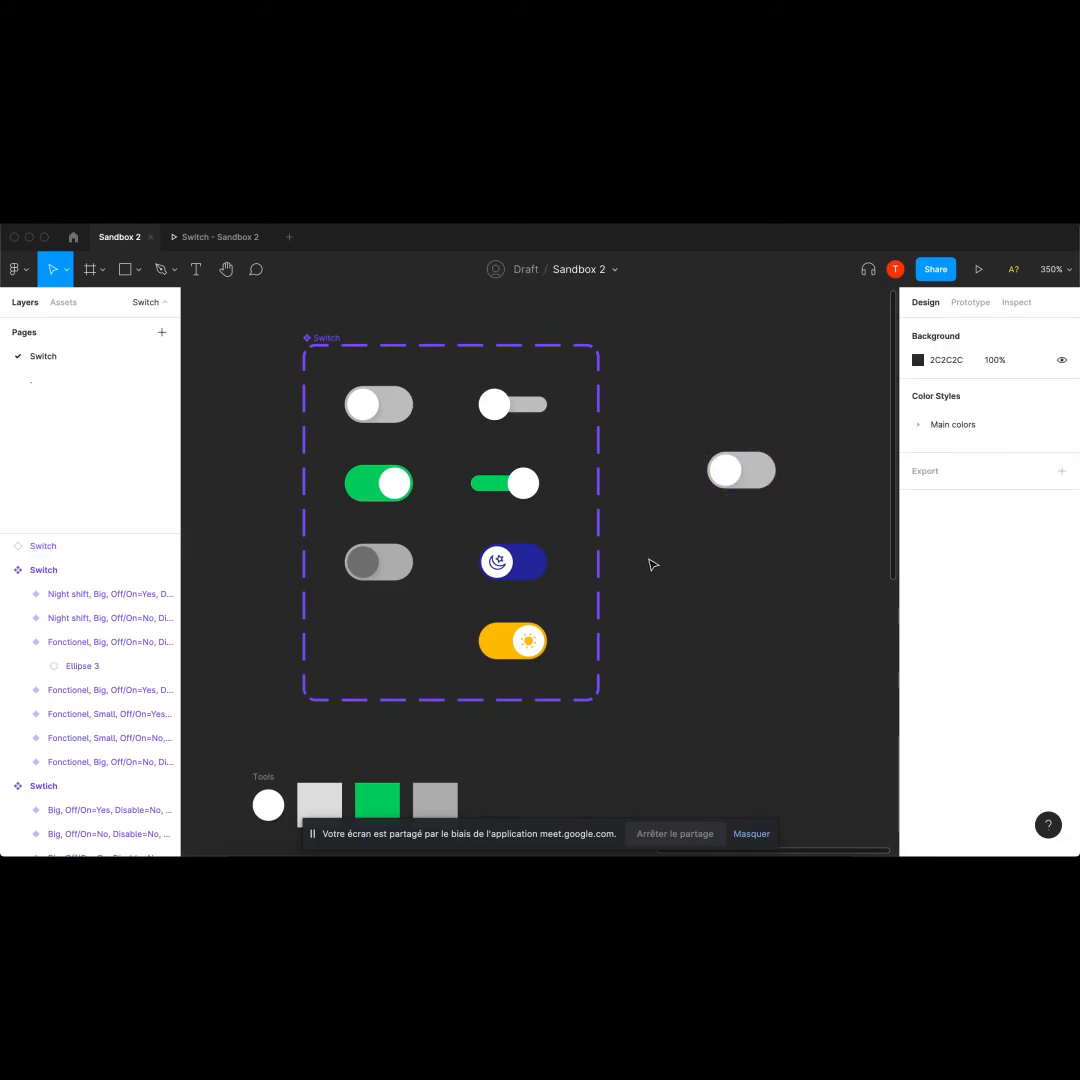
Copy the dark blue Night shift variant from the component set and paste it as an instance in the white Switch frame.
{"action": "left_click", "coordinate": [363, 404]}
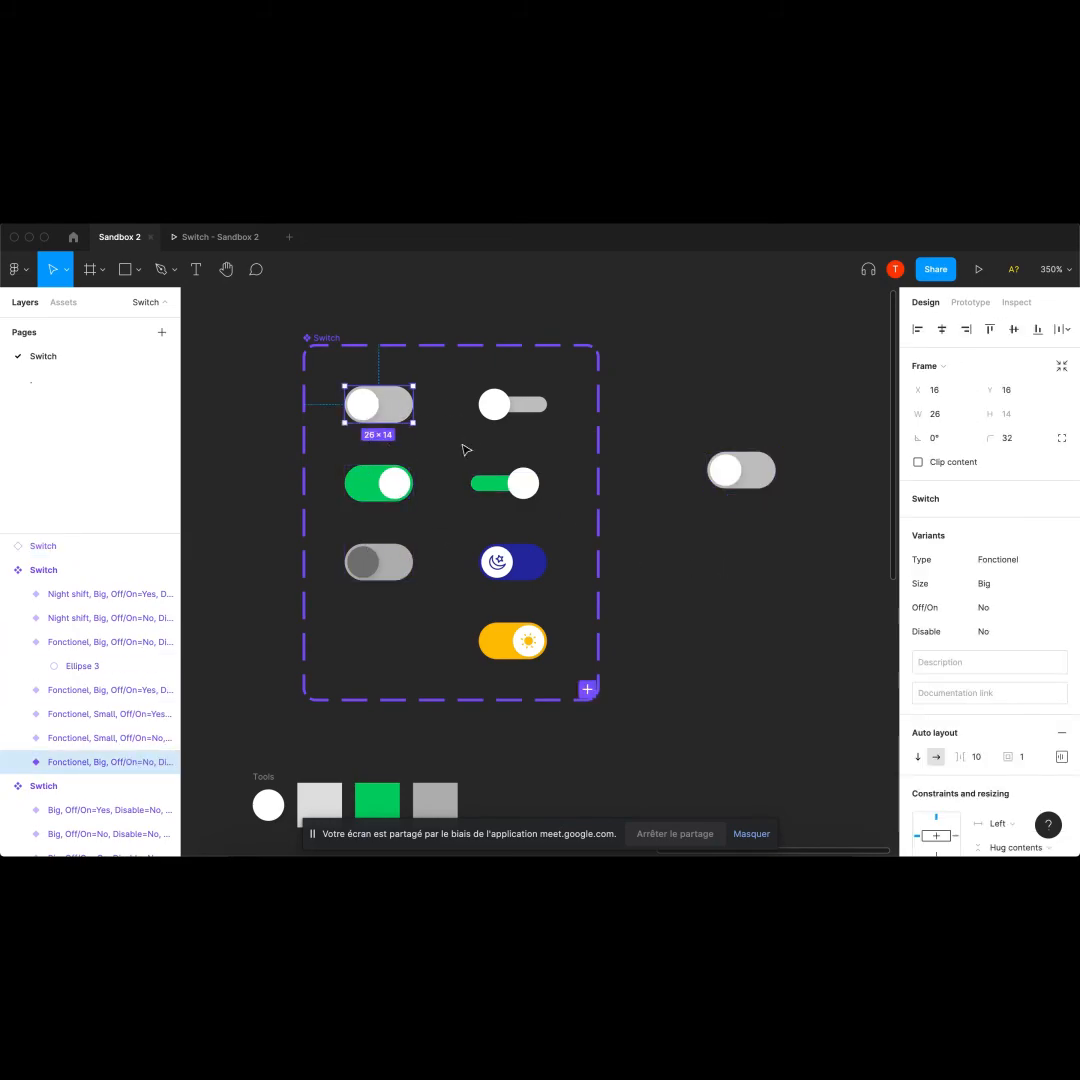
{"action": "scroll", "coordinate": [564, 535], "scroll_direction": "down", "scroll_amount": 5}
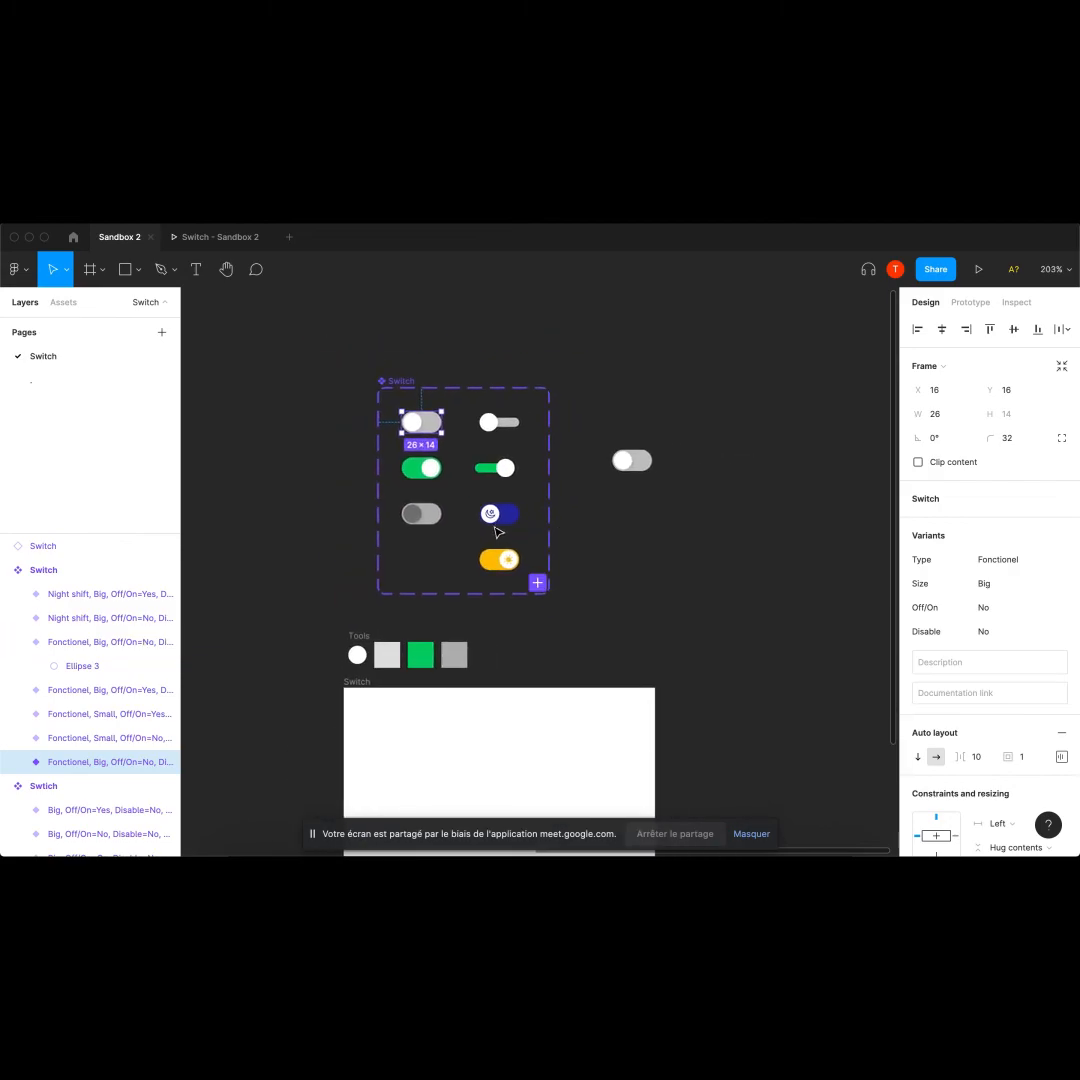
{"action": "left_click", "coordinate": [499, 514]}
{"action": "scroll", "coordinate": [522, 620], "scroll_direction": "down", "scroll_amount": 3}
{"action": "left_click", "coordinate": [388, 568]}
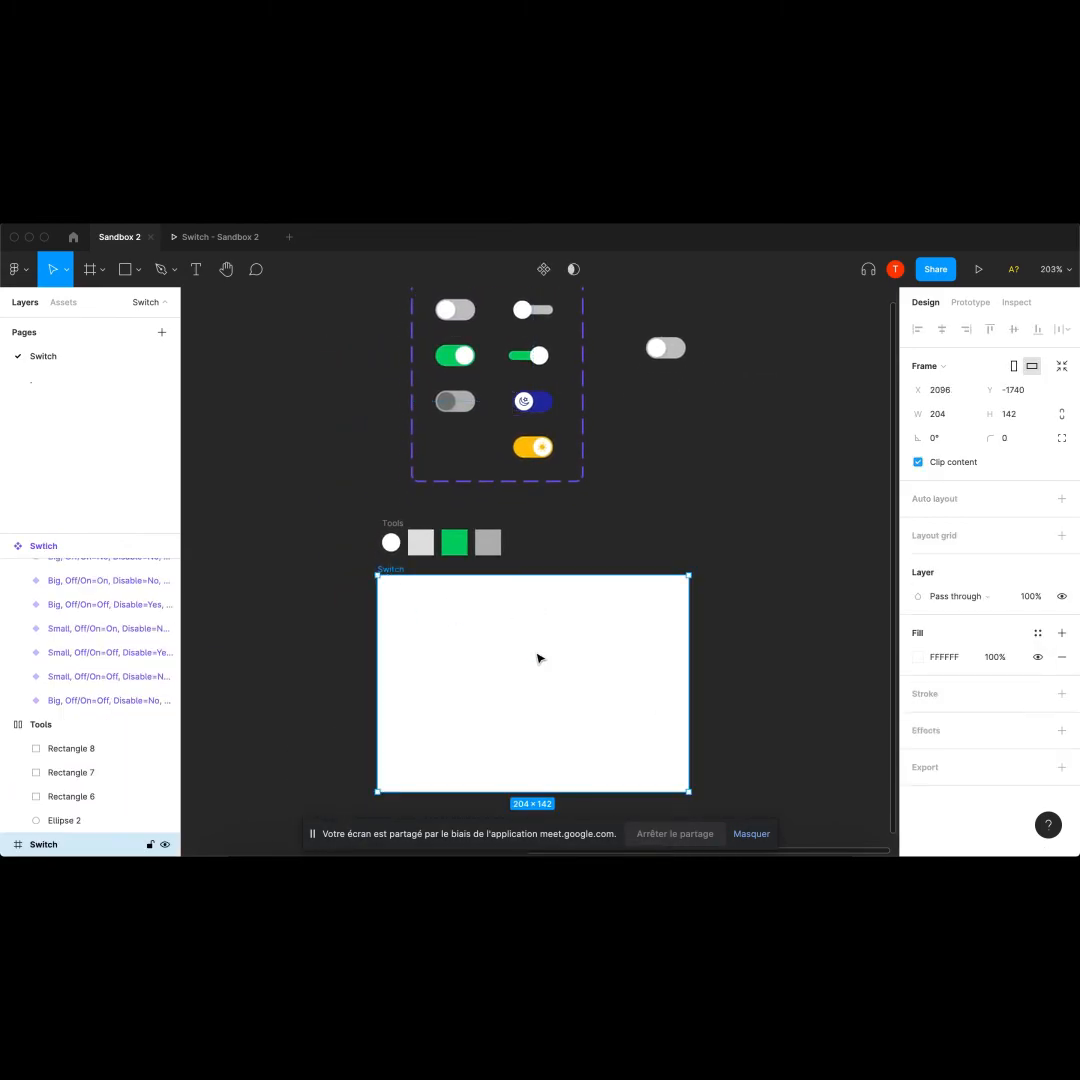
{"action": "key", "text": "ctrl+v"}
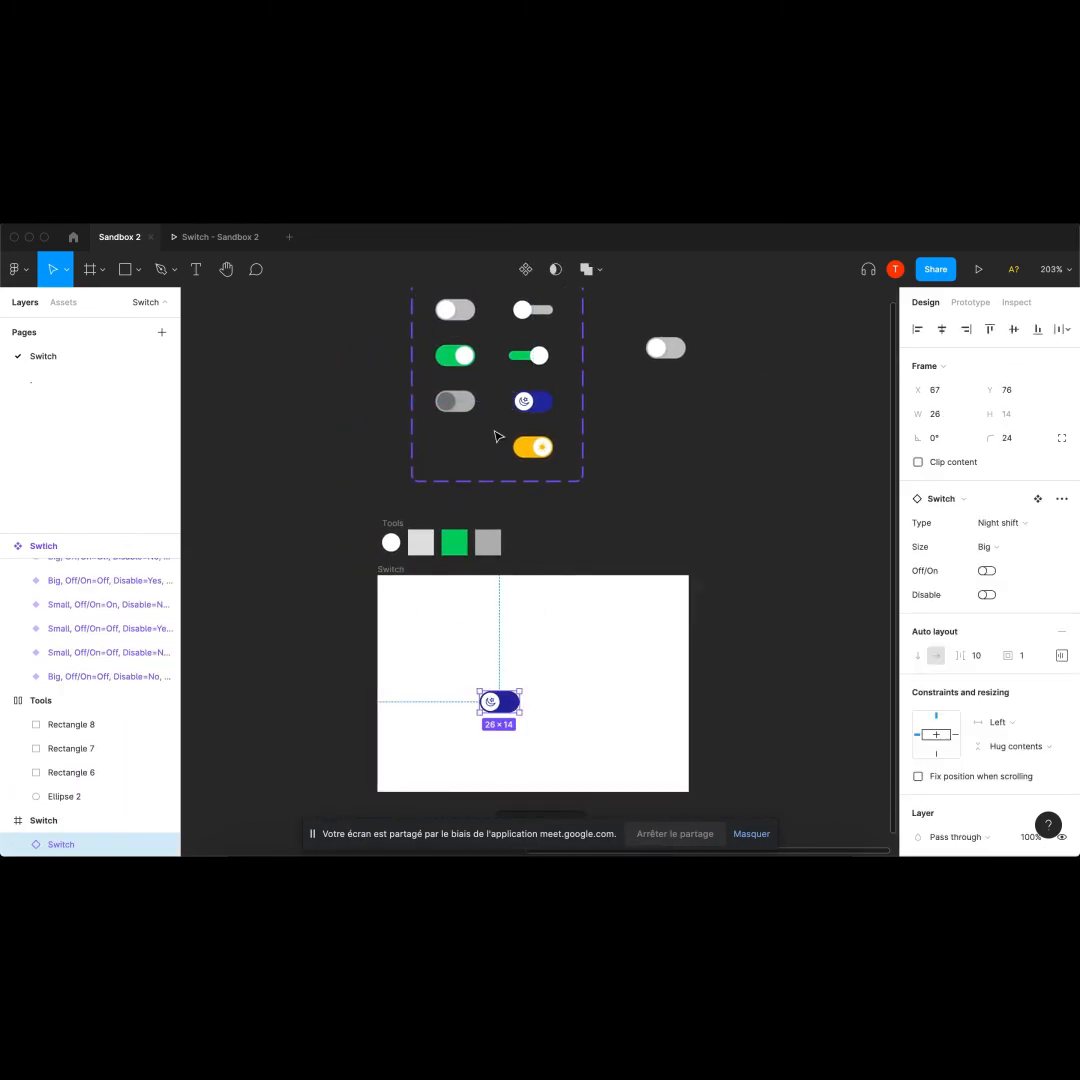
Paste an instance of the big grey Fonctionel variant in the Switch frame and place it just above the Night shift instance.
{"action": "left_click", "coordinate": [457, 331]}
{"action": "left_click", "coordinate": [457, 309]}
{"action": "left_click", "coordinate": [401, 570]}
{"action": "key", "text": "ctrl+v"}
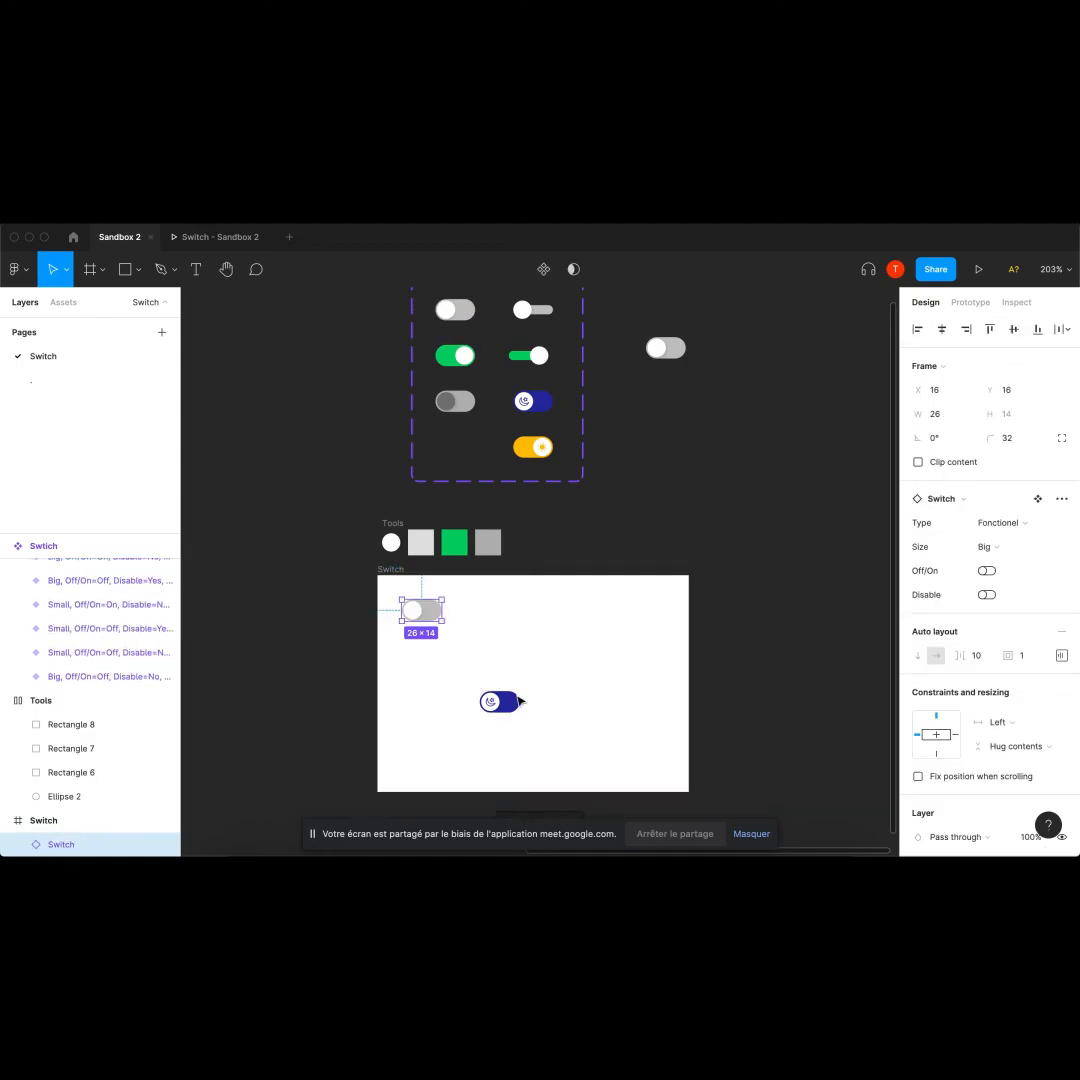
{"action": "left_click_drag", "start_coordinate": [421, 617], "coordinate": [508, 667]}
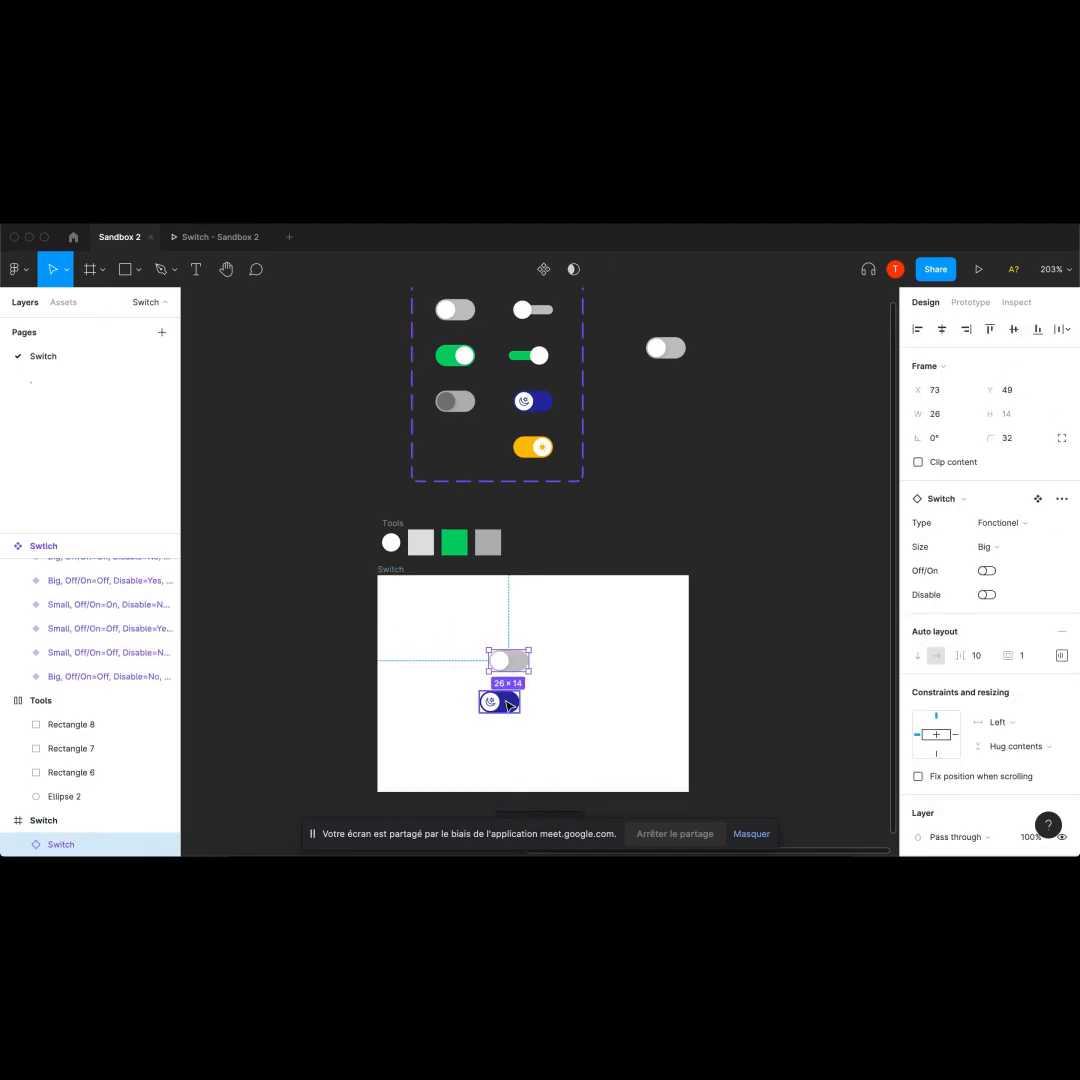
Delete both pasted instances from the Switch frame.
{"action": "left_click", "coordinate": [512, 703]}
{"action": "left_click", "coordinate": [508, 669], "text": "shift"}
{"action": "key", "text": "Delete"}
Place the instance from beside the component set and a duplicate below it in the Switch frame, setting the lower one's Type to Night shift.
{"action": "left_click_drag", "start_coordinate": [673, 350], "coordinate": [518, 714]}
{"action": "left_click", "coordinate": [992, 523]}
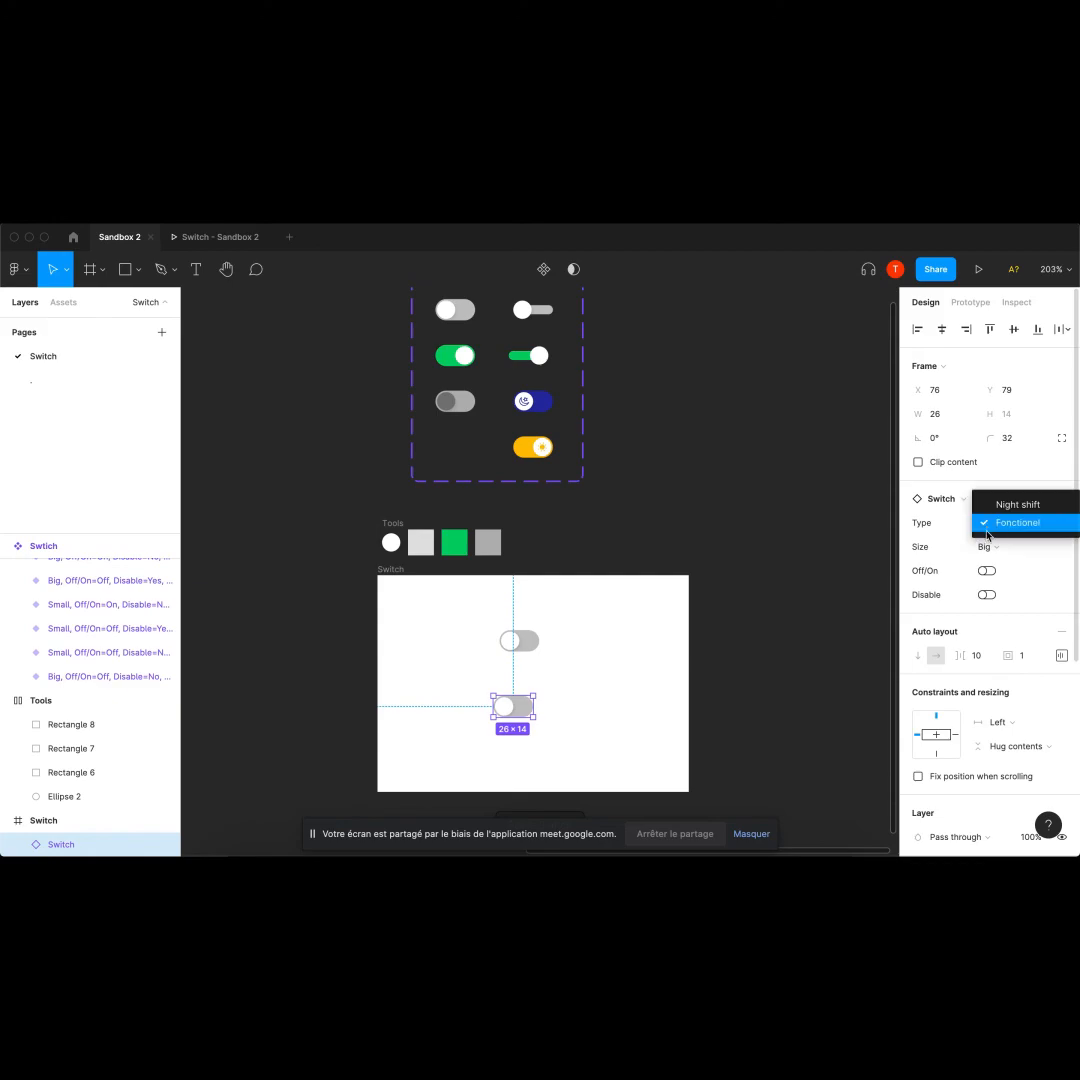
{"action": "left_click", "coordinate": [1015, 504]}
Preview the Switch frame as a prototype, try the upper grey toggle and return to the Sandbox 2 design file.
{"action": "left_click", "coordinate": [389, 568]}
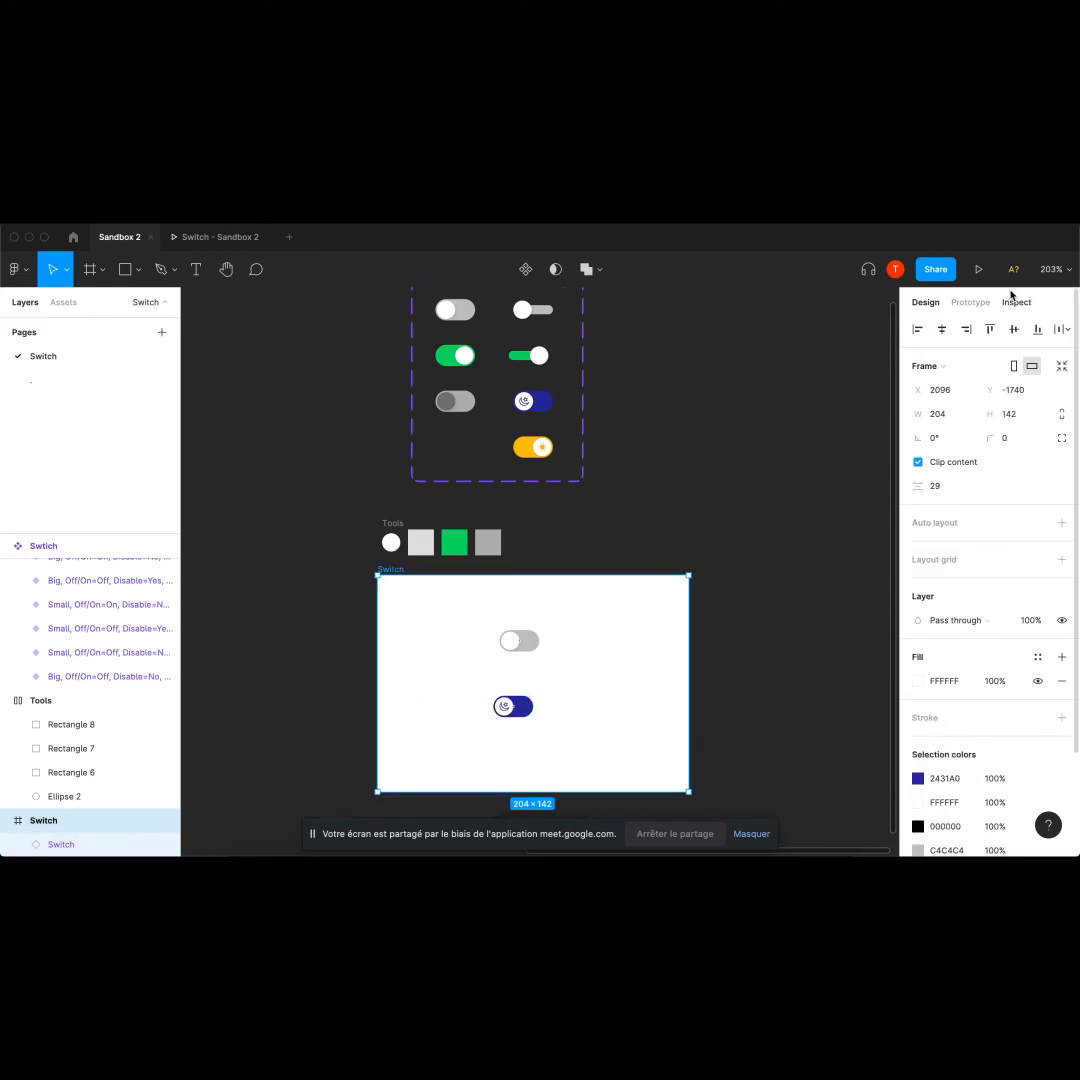
{"action": "left_click", "coordinate": [977, 270]}
{"action": "left_click", "coordinate": [497, 487]}
{"action": "left_click", "coordinate": [120, 239]}
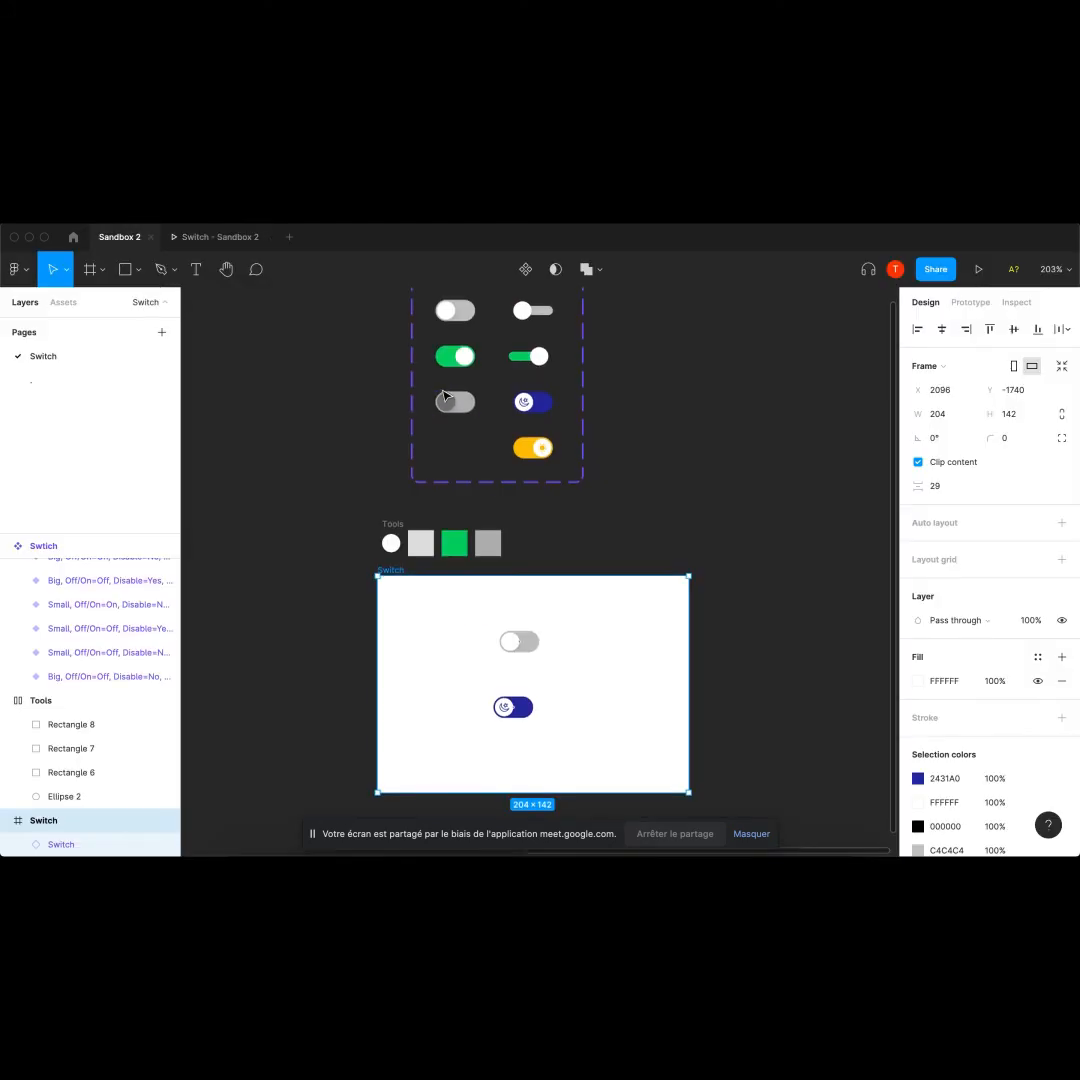
Connect the big grey and big green Fonctionel variants to each other with On click, Change to prototype interactions.
{"action": "scroll", "coordinate": [460, 373], "scroll_direction": "up", "scroll_amount": 5}
{"action": "left_click", "coordinate": [482, 332]}
{"action": "left_click", "coordinate": [970, 302]}
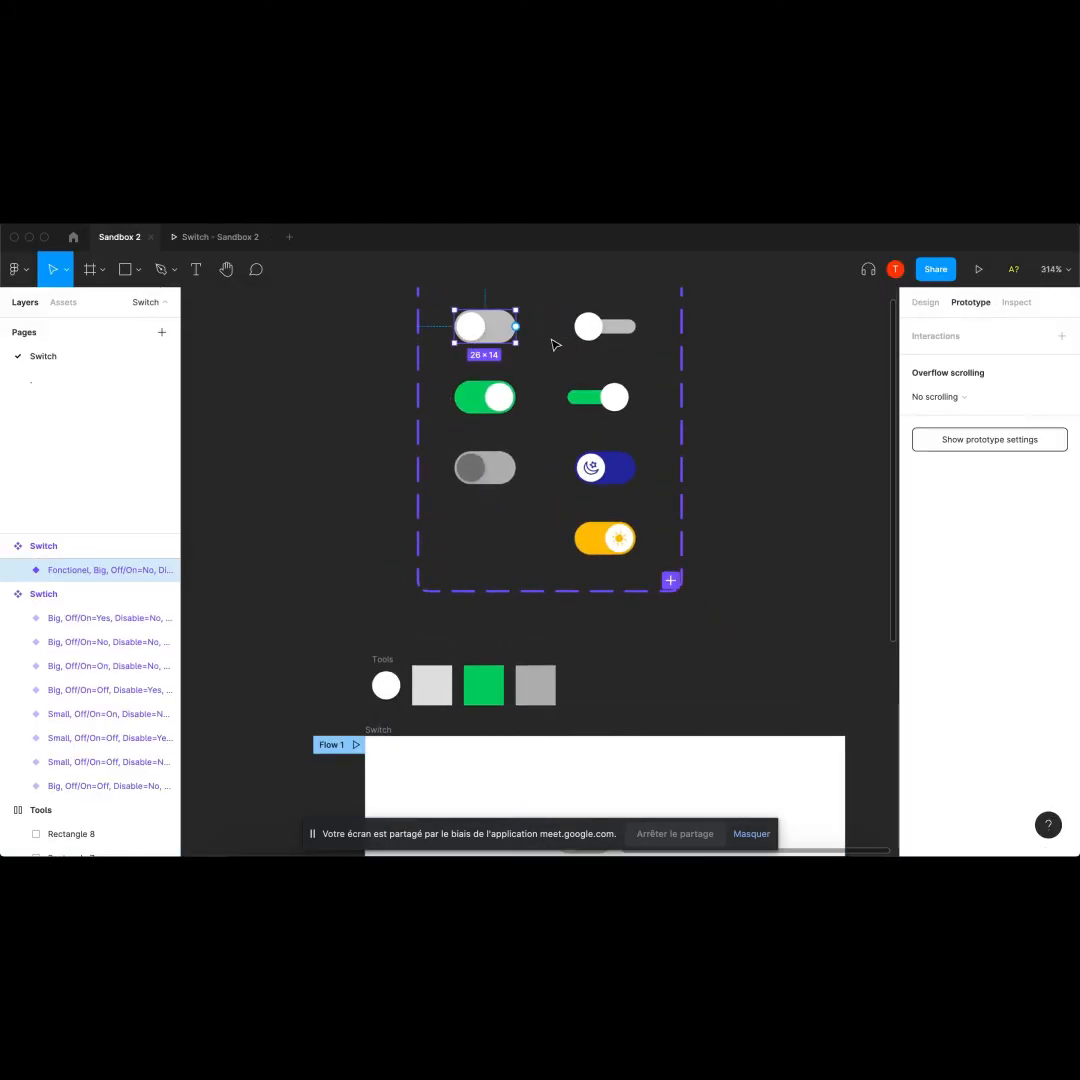
{"action": "left_click_drag", "start_coordinate": [515, 327], "coordinate": [484, 327]}
{"action": "left_click", "coordinate": [494, 398]}
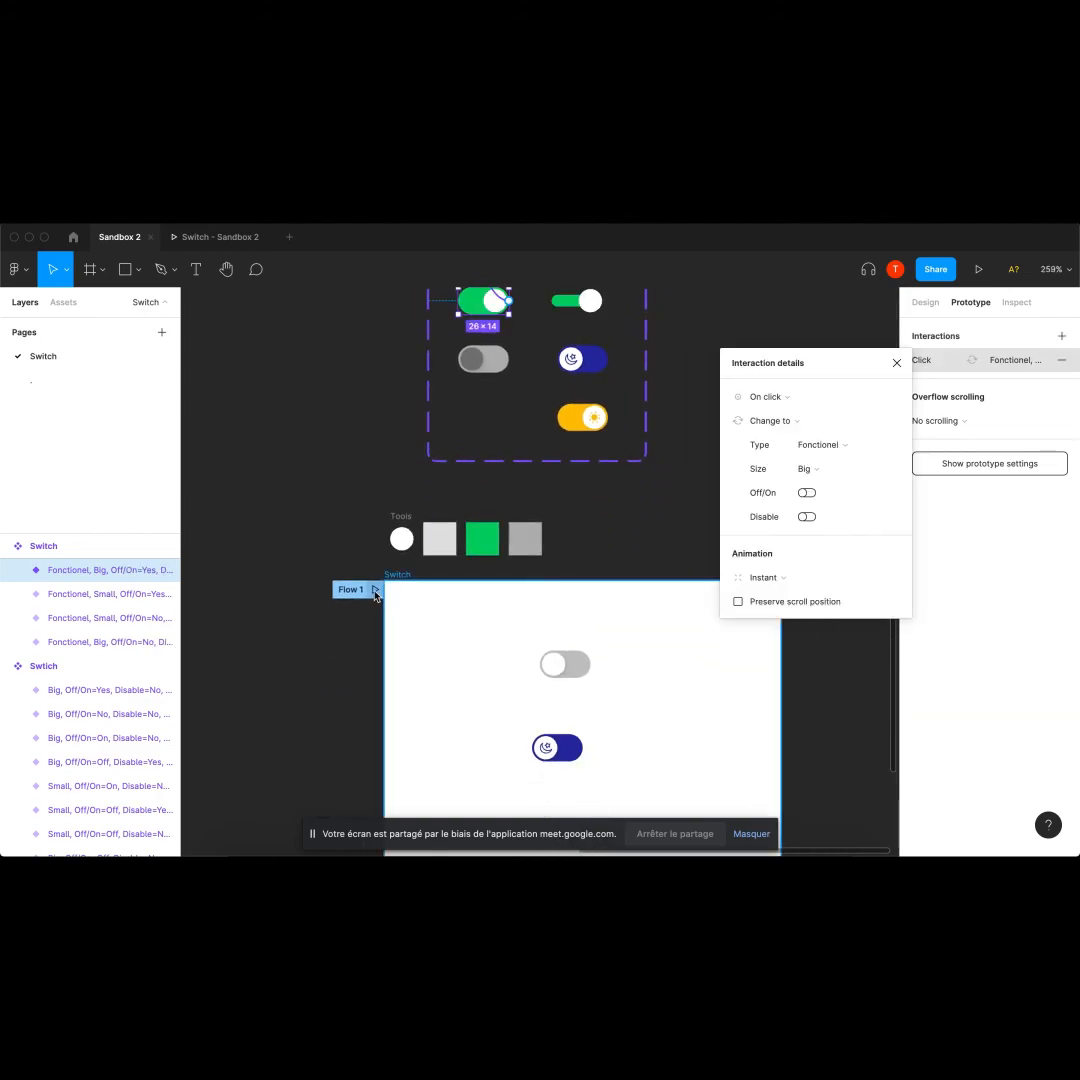
Run the Flow 1 prototype and switch the upper Fonctionel toggle on and off repeatedly.
{"action": "left_click", "coordinate": [375, 589]}
{"action": "left_click", "coordinate": [504, 470]}
{"action": "left_click", "coordinate": [504, 470]}
{"action": "left_click", "coordinate": [504, 470]}
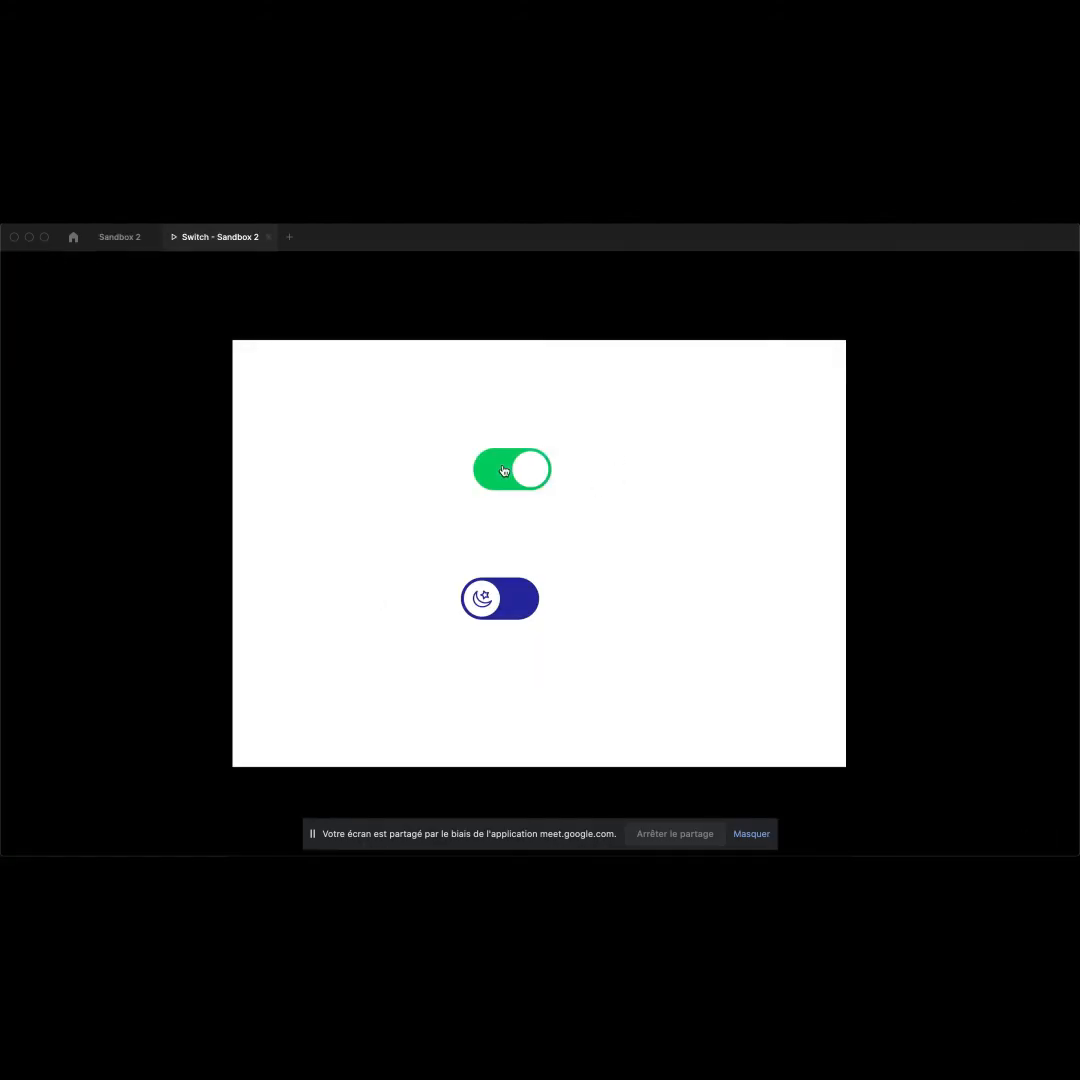
{"action": "left_click", "coordinate": [504, 470]}
Test the Night shift toggle repeatedly in the prototype, retry the Fonctionel one and return to the Sandbox 2 design file.
{"action": "left_click", "coordinate": [493, 607]}
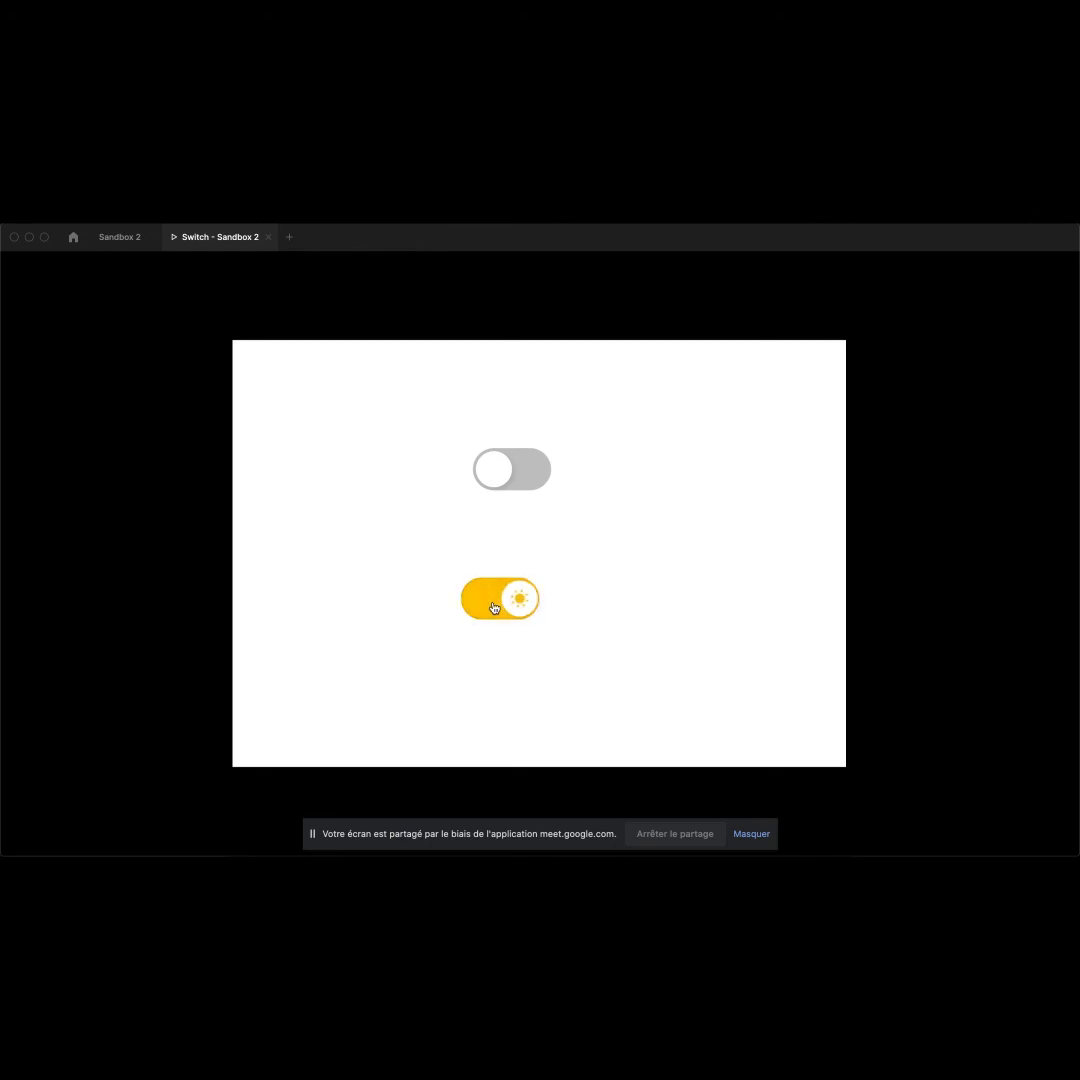
{"action": "left_click", "coordinate": [493, 607]}
{"action": "left_click", "coordinate": [493, 607]}
{"action": "left_click", "coordinate": [493, 607]}
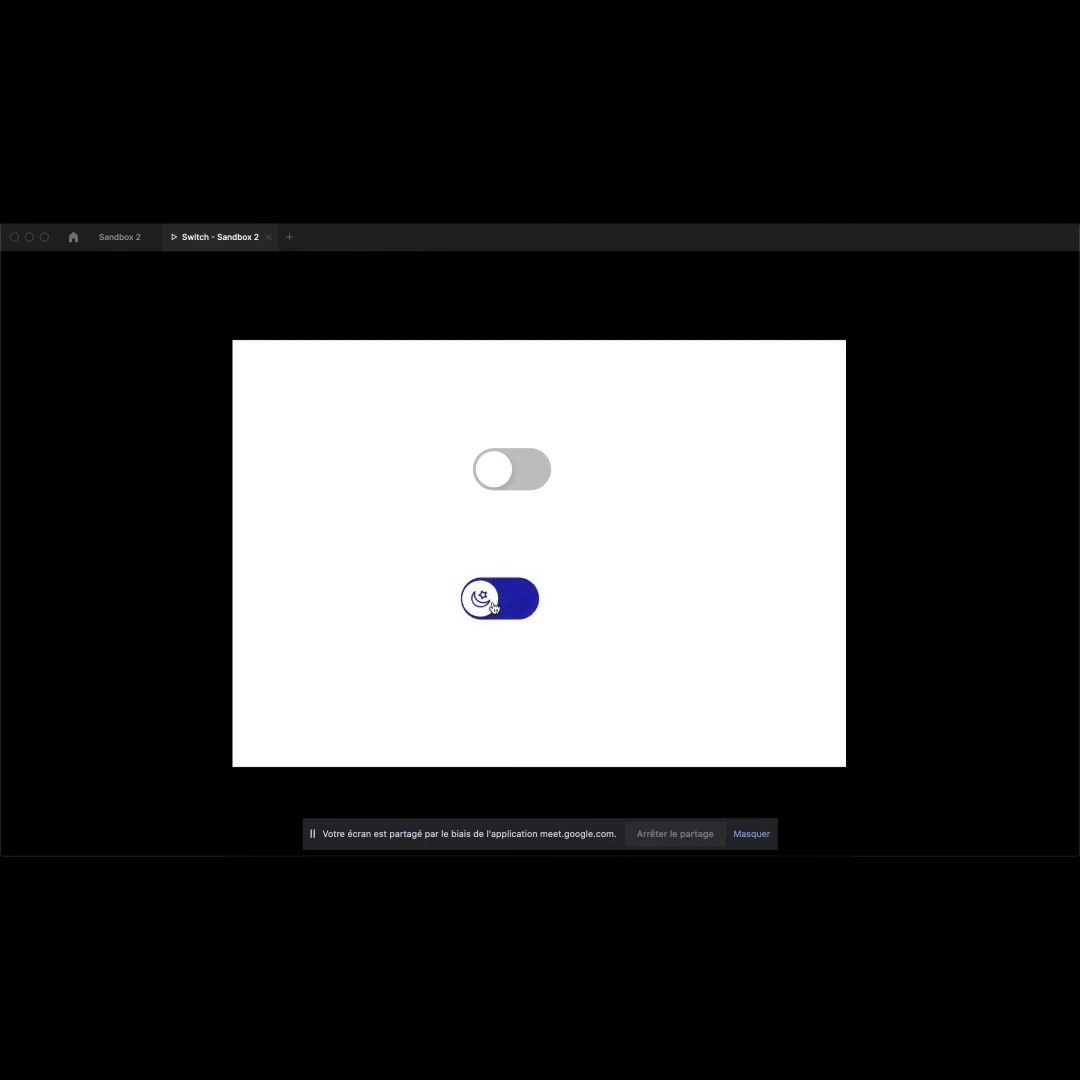
{"action": "double_click", "coordinate": [508, 454]}
{"action": "left_click", "coordinate": [484, 600]}
{"action": "left_click", "coordinate": [512, 470]}
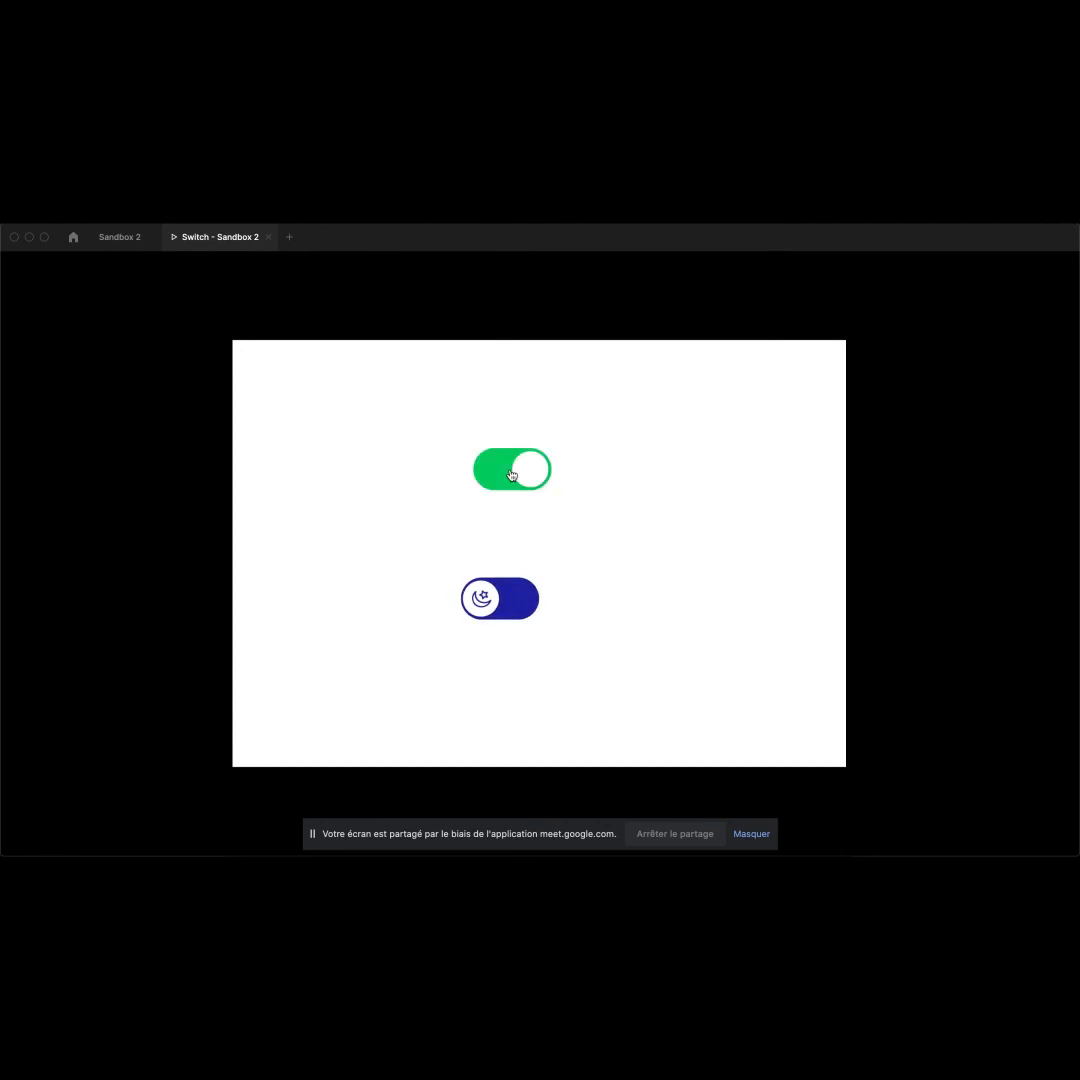
{"action": "left_click", "coordinate": [119, 237]}
Set the Type of the lower instance in the Switch frame to Fonctionel.
{"action": "scroll", "coordinate": [450, 540], "scroll_direction": "down", "scroll_amount": 2}
{"action": "left_click", "coordinate": [555, 655]}
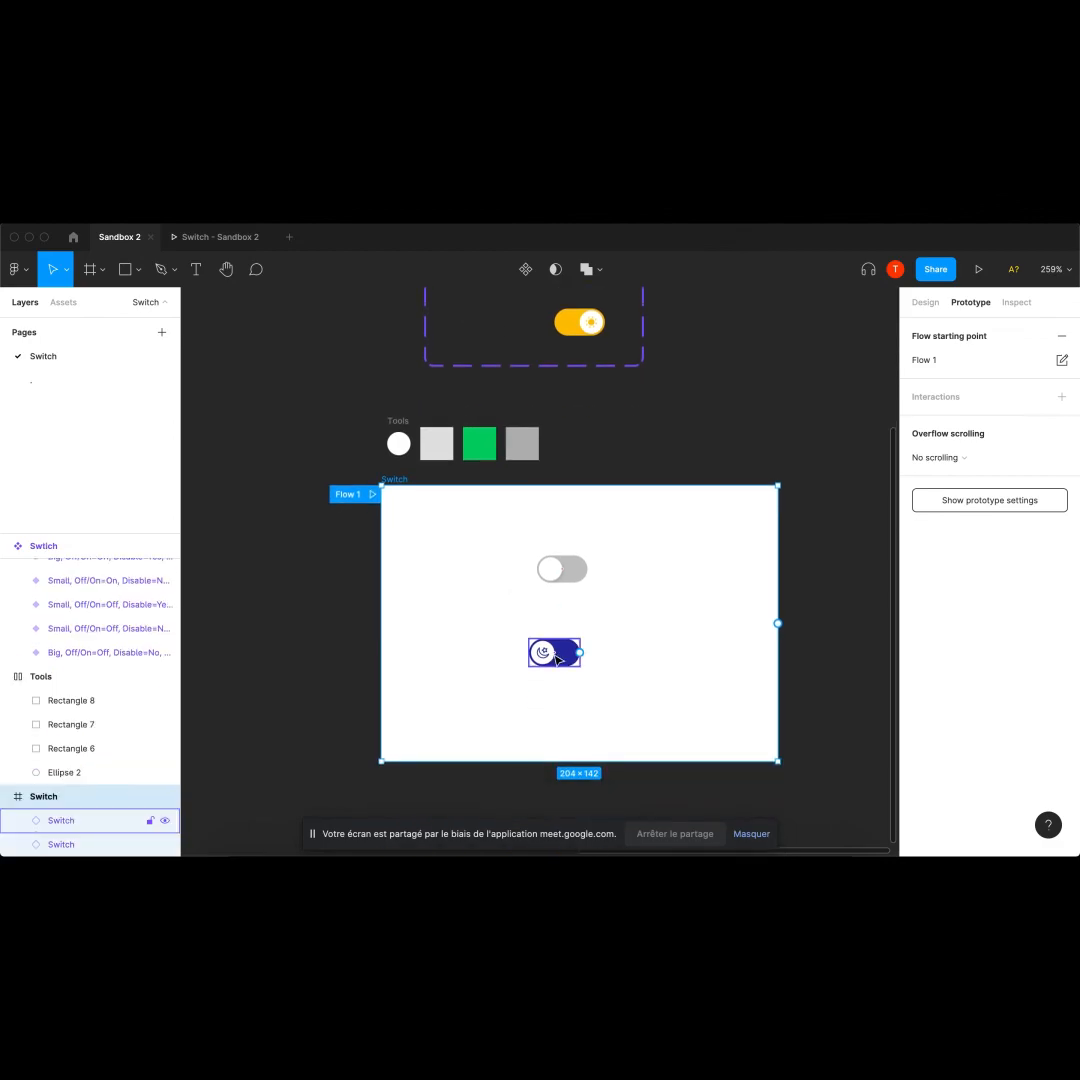
{"action": "left_click", "coordinate": [556, 656]}
{"action": "left_click", "coordinate": [926, 302]}
{"action": "left_click", "coordinate": [993, 522]}
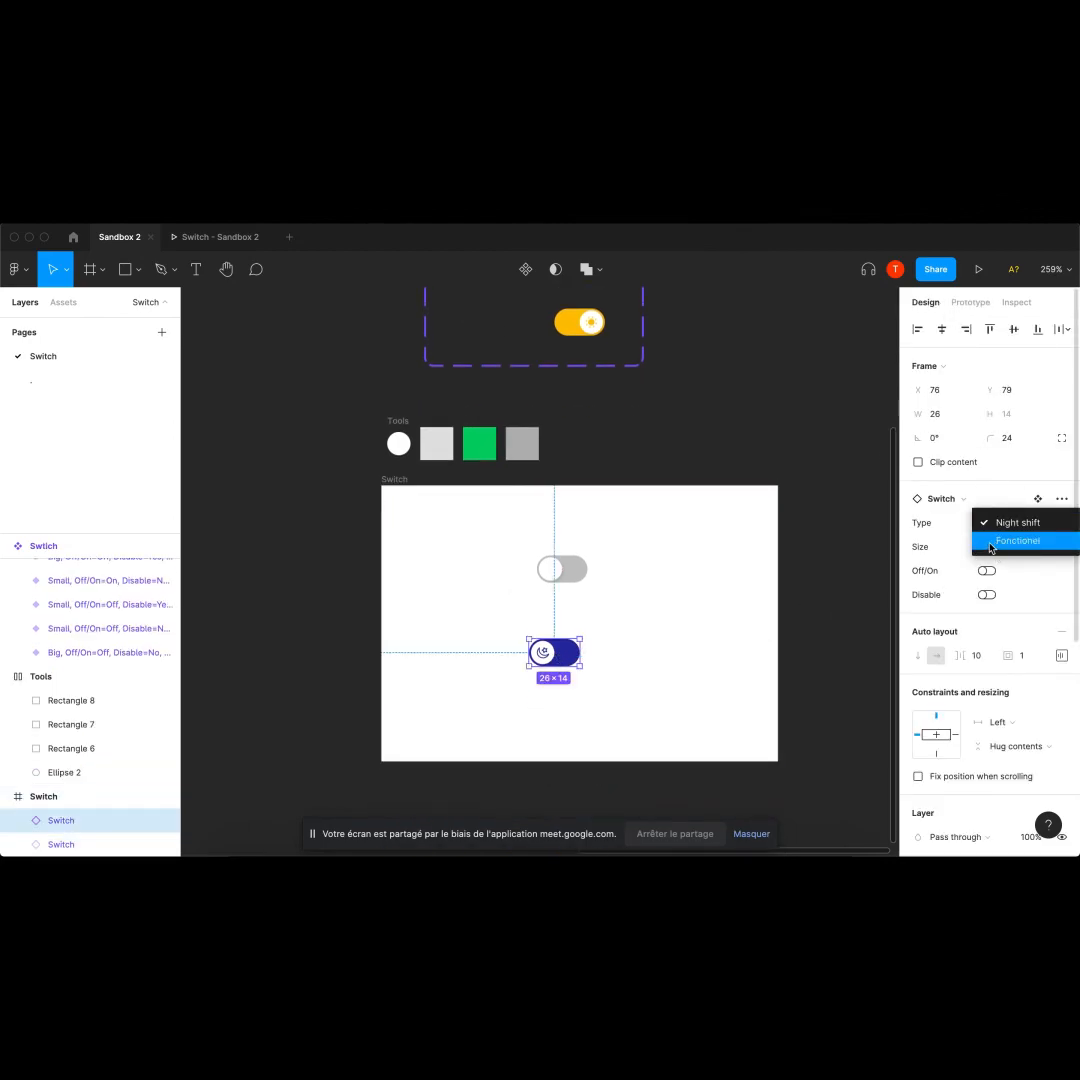
{"action": "left_click", "coordinate": [990, 541]}
{"action": "left_click", "coordinate": [1010, 546]}
{"action": "left_click", "coordinate": [845, 567]}
{"action": "left_click", "coordinate": [699, 569]}
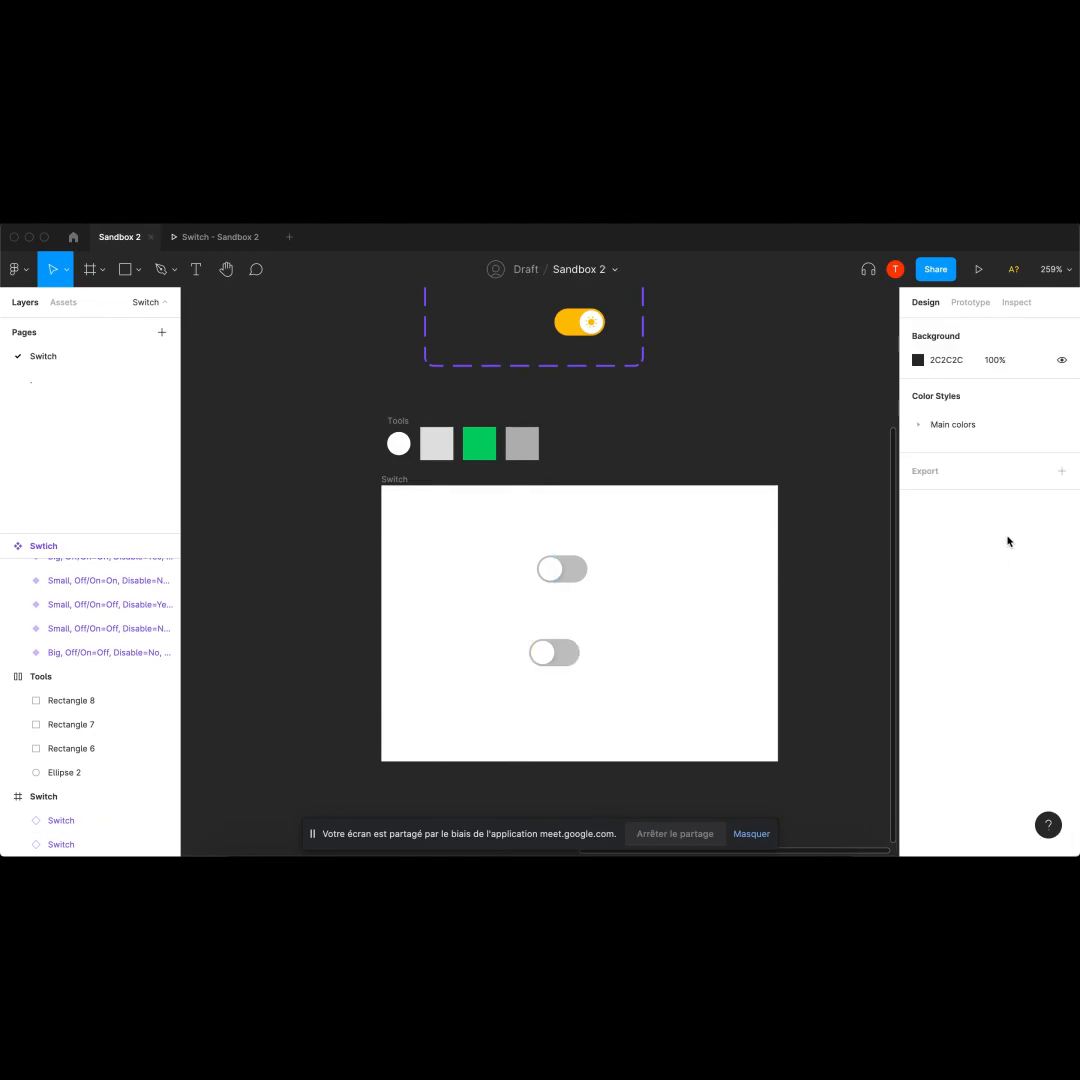
Set the lower instance's Size to Small and move it closer beneath the upper grey switch, at about X 78, Y 61.
{"action": "left_click", "coordinate": [537, 655]}
{"action": "left_click", "coordinate": [984, 546]}
{"action": "left_click", "coordinate": [983, 545]}
{"action": "left_click", "coordinate": [983, 545]}
{"action": "left_click", "coordinate": [985, 527]}
{"action": "left_click", "coordinate": [642, 637]}
{"action": "left_click_drag", "start_coordinate": [533, 646], "coordinate": [552, 617]}
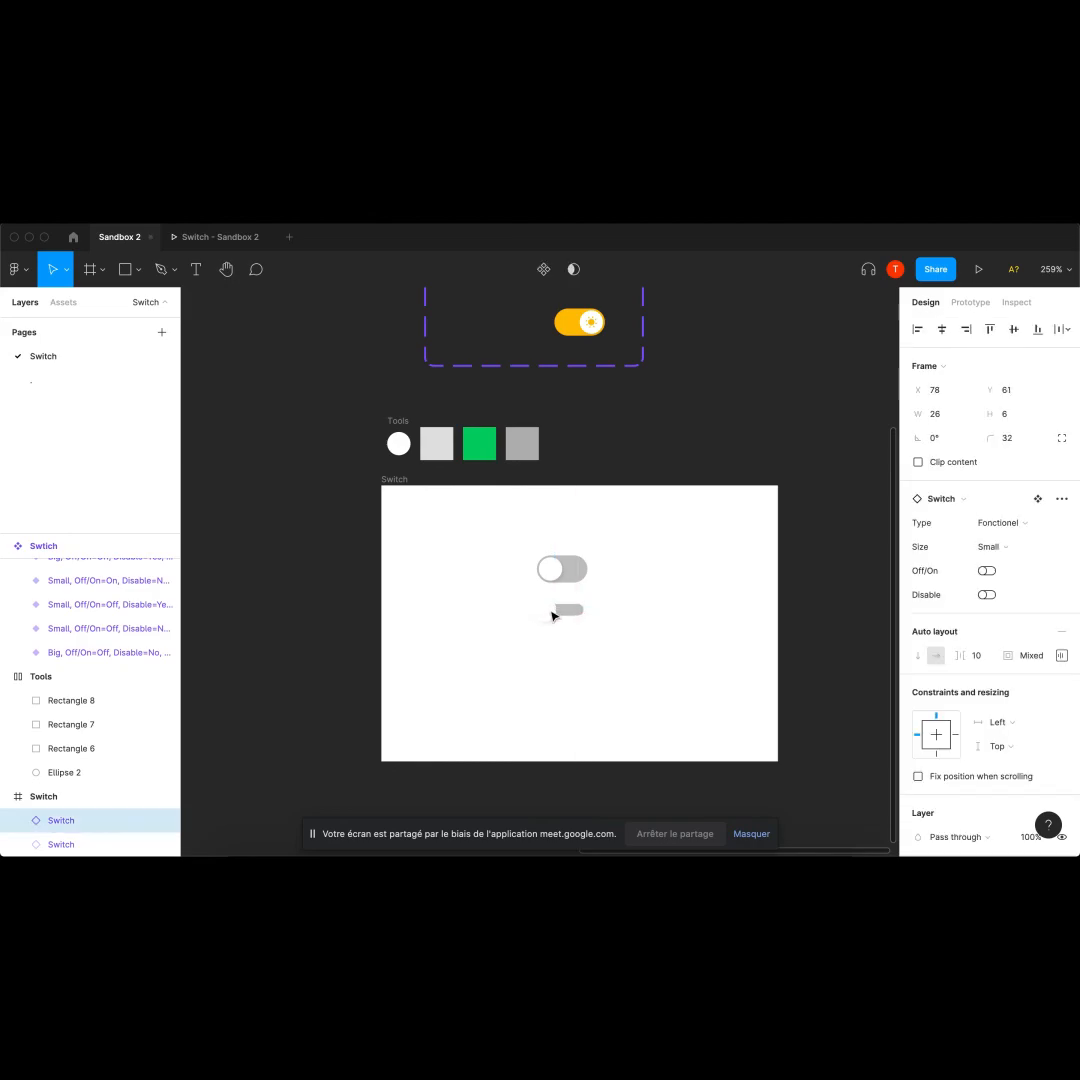
{"action": "left_click", "coordinate": [600, 627]}
{"action": "scroll", "coordinate": [600, 627], "scroll_direction": "up", "scroll_amount": 2}
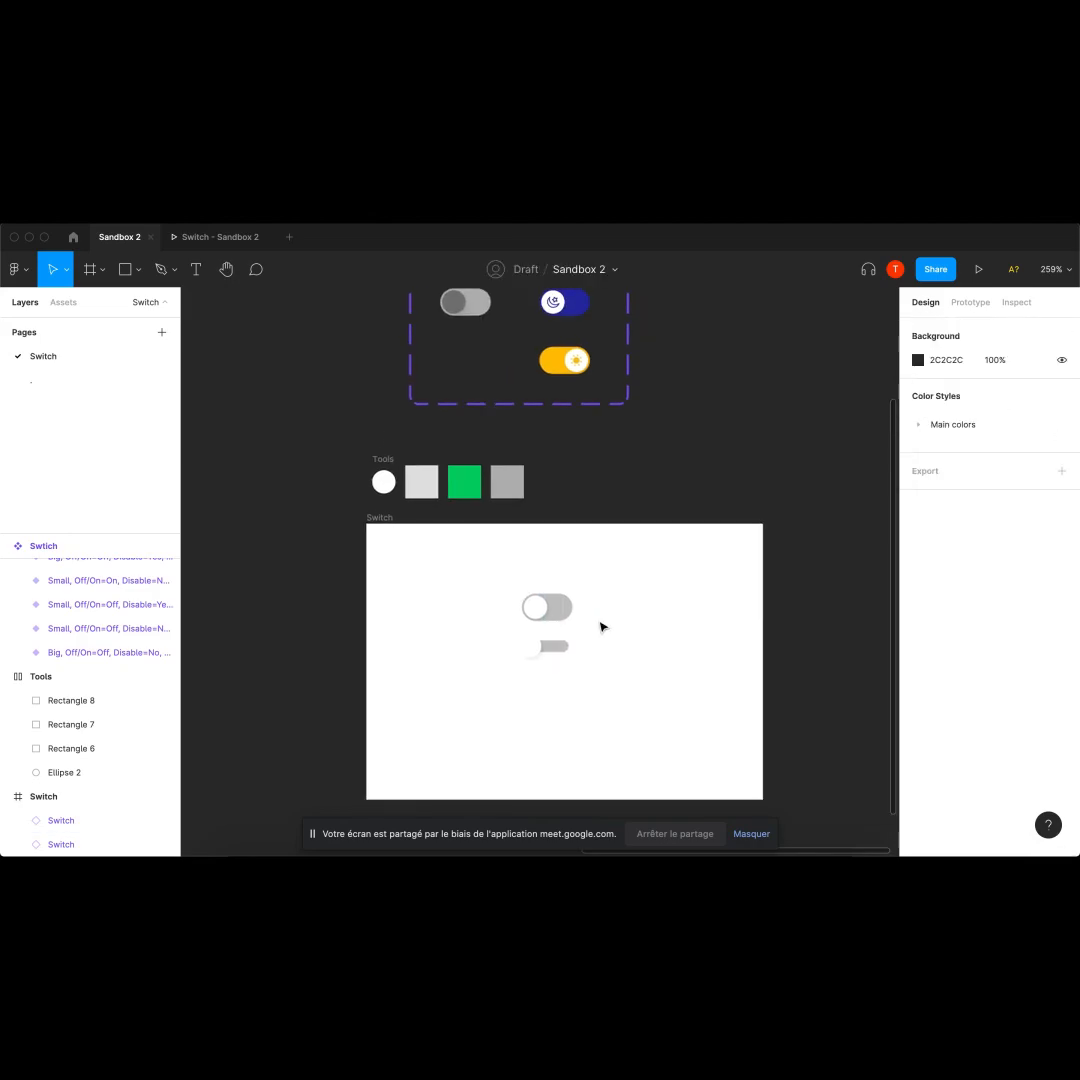